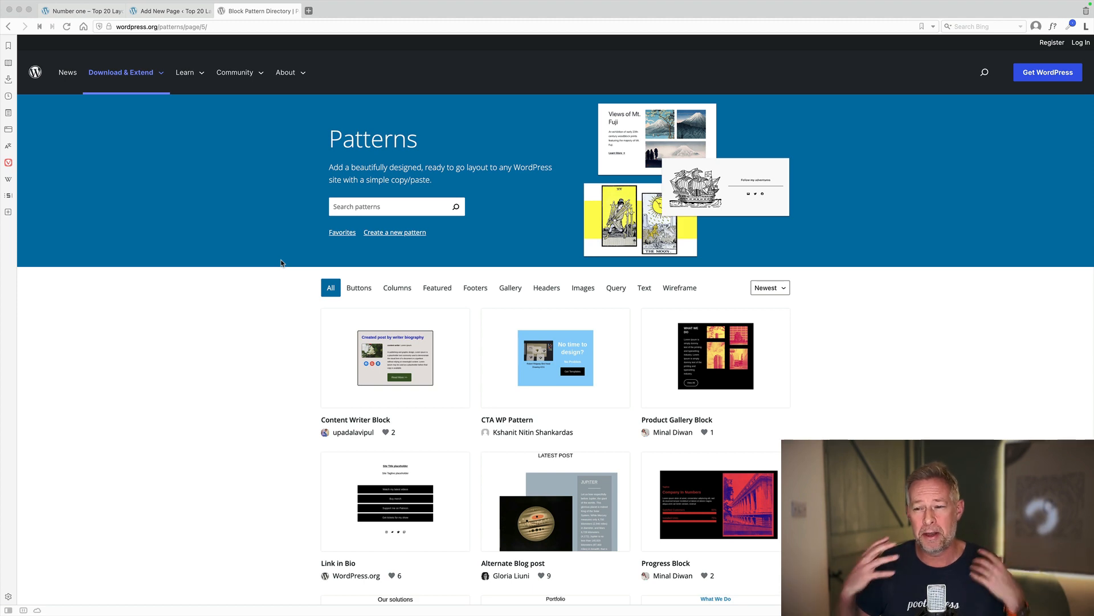
Copy the "Contact, team section design with image, text and button" pattern from the pattern directory.
{"action": "scroll", "coordinate": [298, 323], "scroll_direction": "down", "scroll_amount": 15}
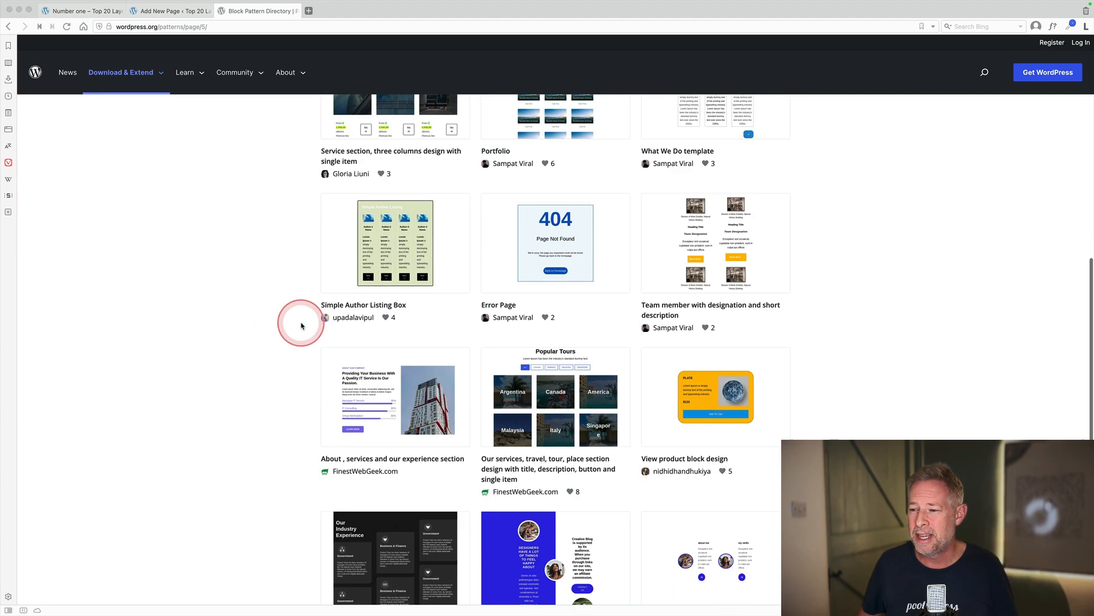
{"action": "left_click", "coordinate": [575, 281]}
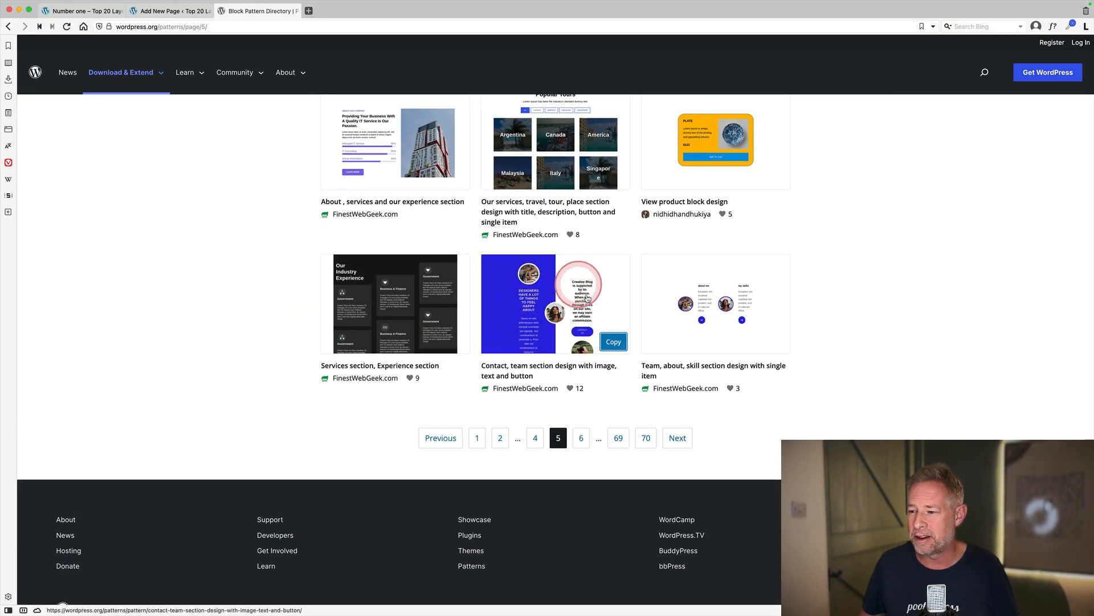
{"action": "left_click", "coordinate": [613, 343]}
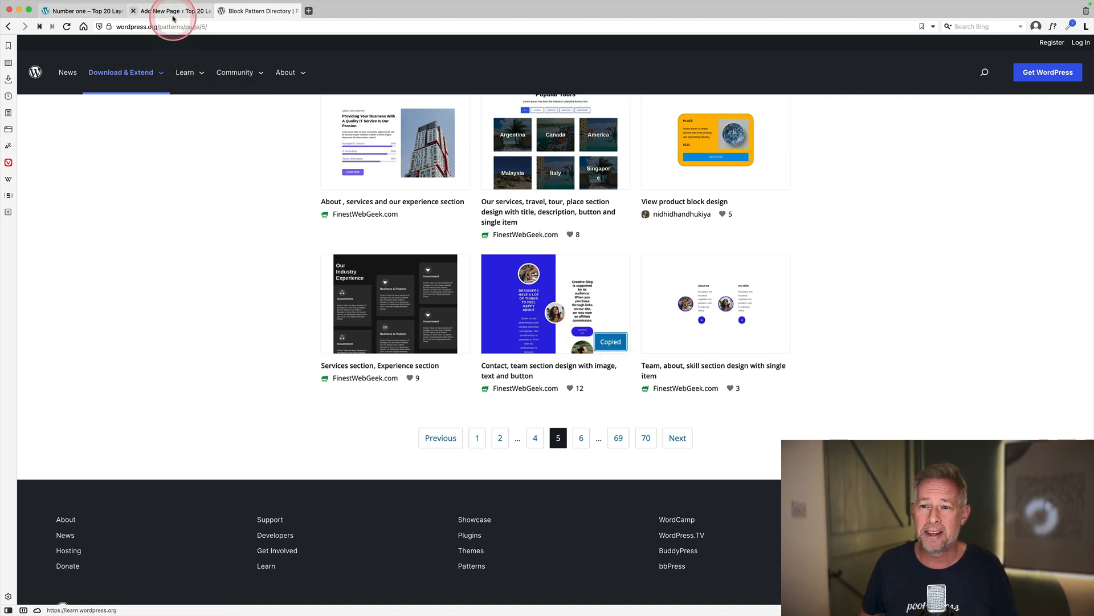
Paste the copied pattern into the empty paragraph of the "Block Patterns are amazing!" page.
{"action": "left_click", "coordinate": [171, 11]}
{"action": "left_click", "coordinate": [376, 248]}
{"action": "left_click", "coordinate": [377, 248]}
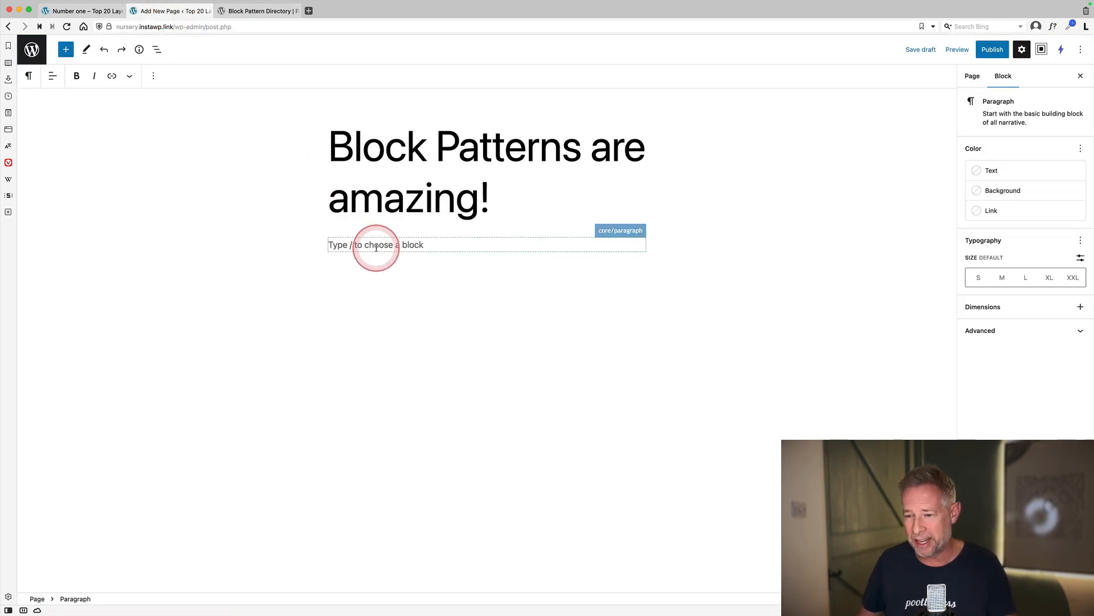
{"action": "key", "text": "super+v"}
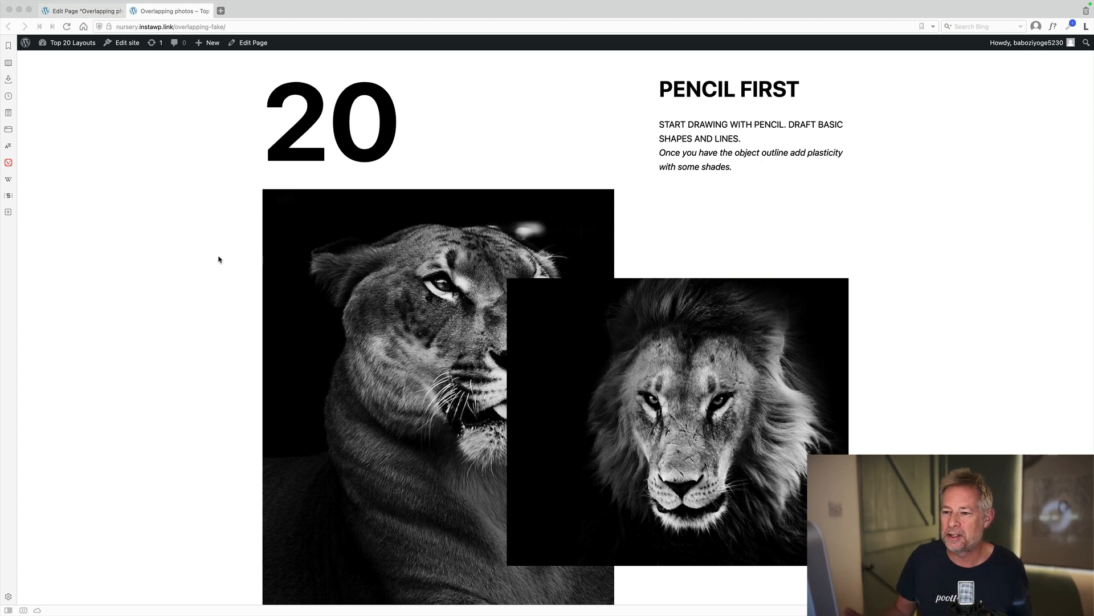
Examine the Overlapping photos layout and its cover block's overlay colour, overlay opacity and content position settings.
{"action": "scroll", "coordinate": [219, 259], "scroll_direction": "down", "scroll_amount": 1}
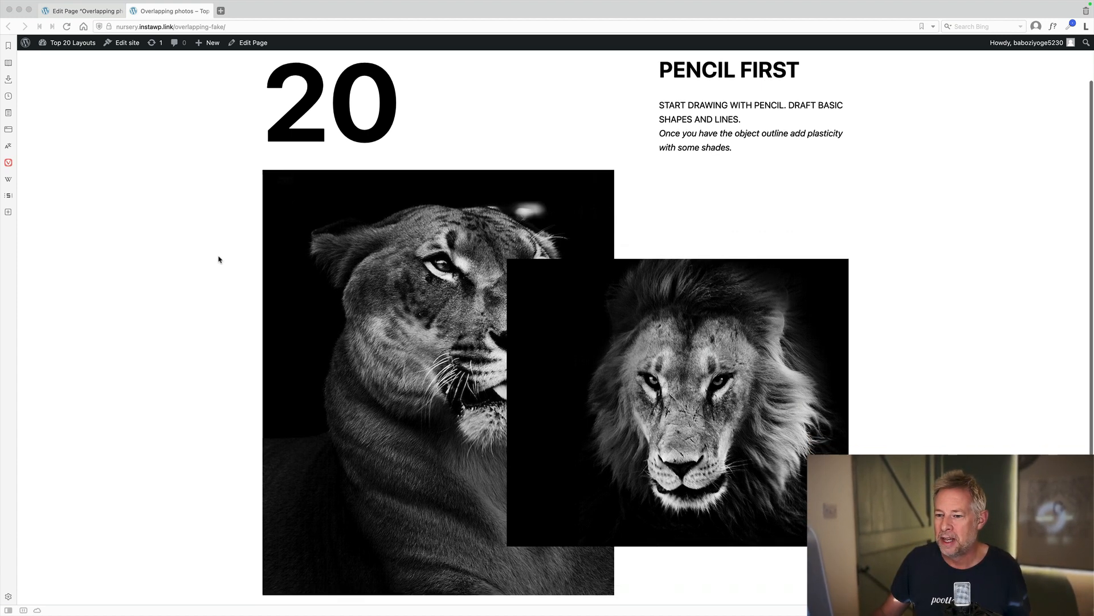
{"action": "left_click", "coordinate": [570, 398]}
{"action": "scroll", "coordinate": [591, 391], "scroll_direction": "up", "scroll_amount": 1}
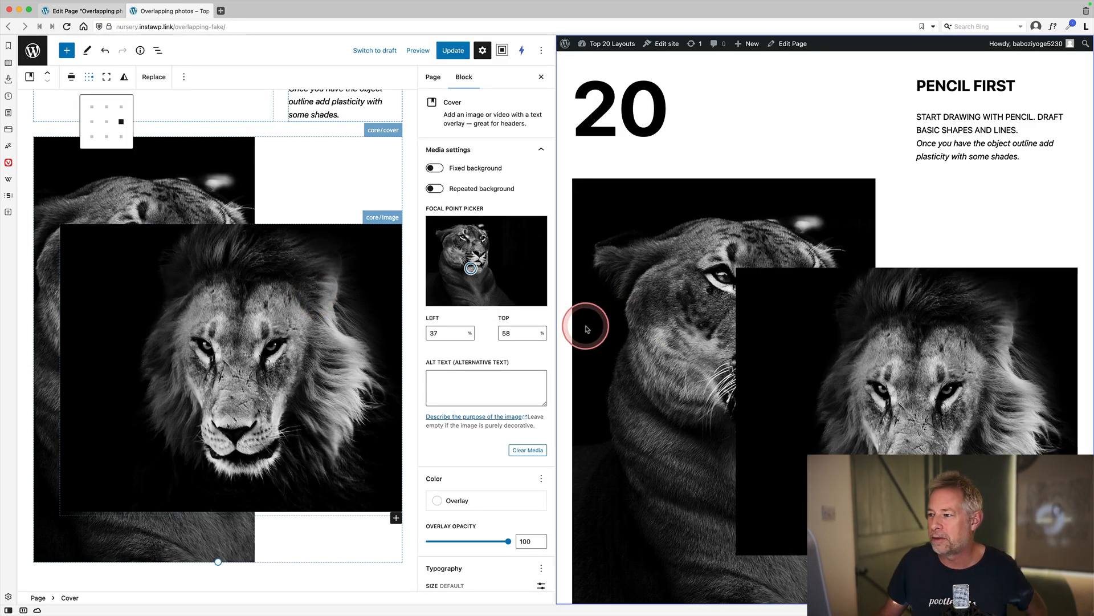
{"action": "left_click", "coordinate": [325, 166]}
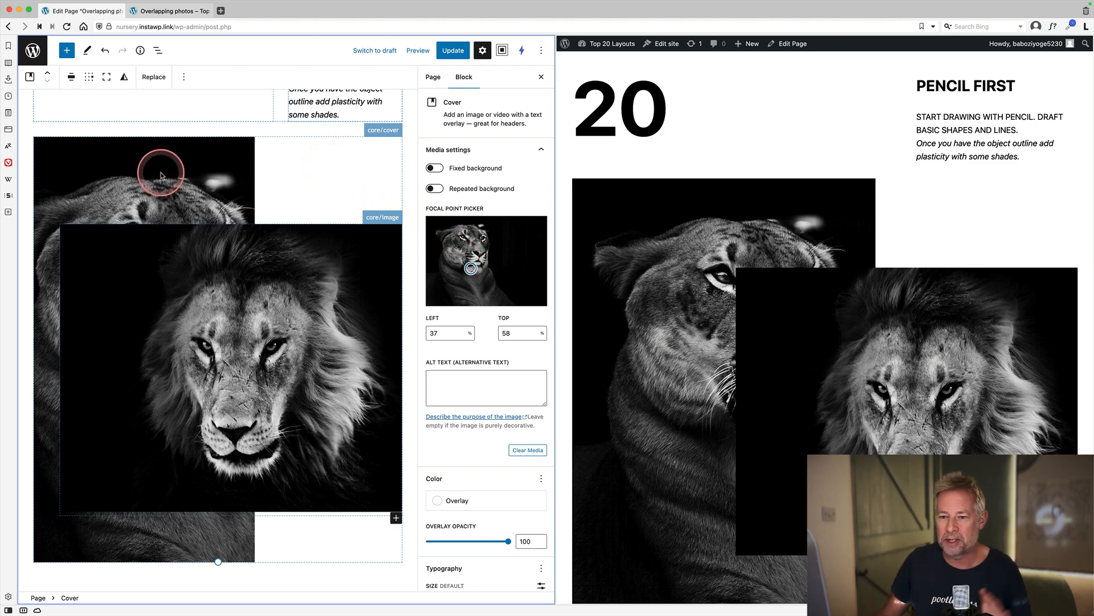
{"action": "scroll", "coordinate": [515, 399], "scroll_direction": "down", "scroll_amount": 5}
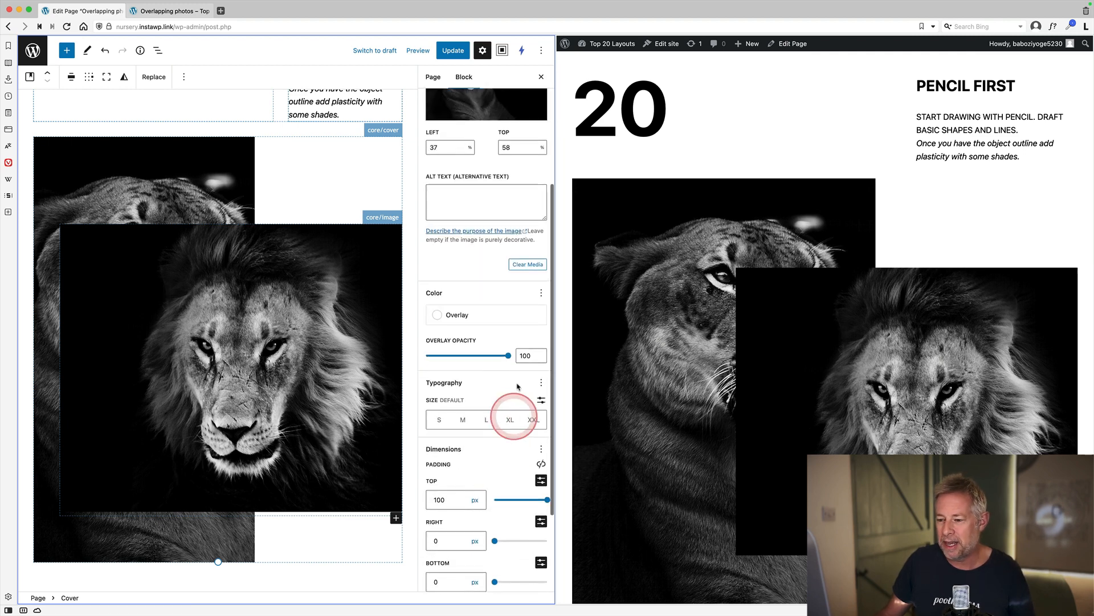
{"action": "mouse_move", "coordinate": [508, 356]}
{"action": "left_mouse_down"}
{"action": "mouse_move", "coordinate": [434, 357]}
{"action": "mouse_move", "coordinate": [508, 356]}
{"action": "left_mouse_up"}
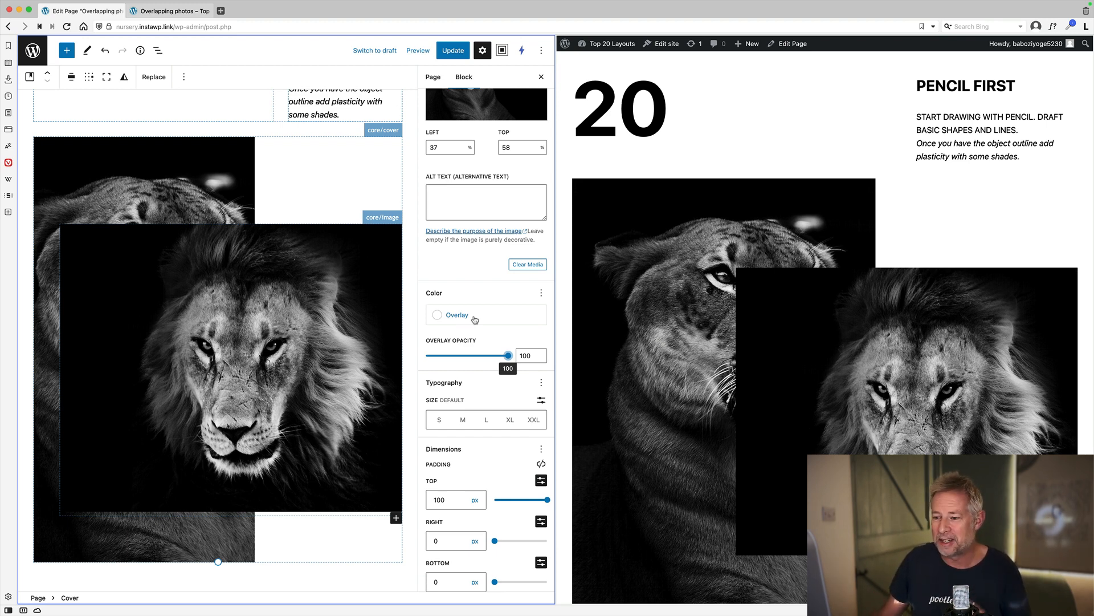
{"action": "left_click", "coordinate": [341, 155]}
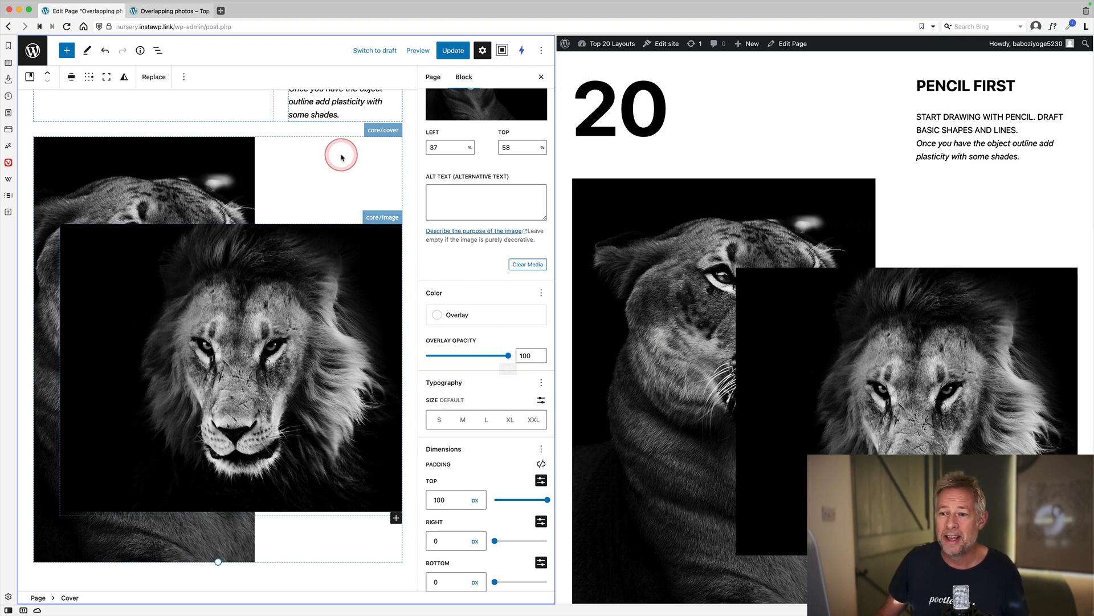
{"action": "left_click", "coordinate": [89, 78]}
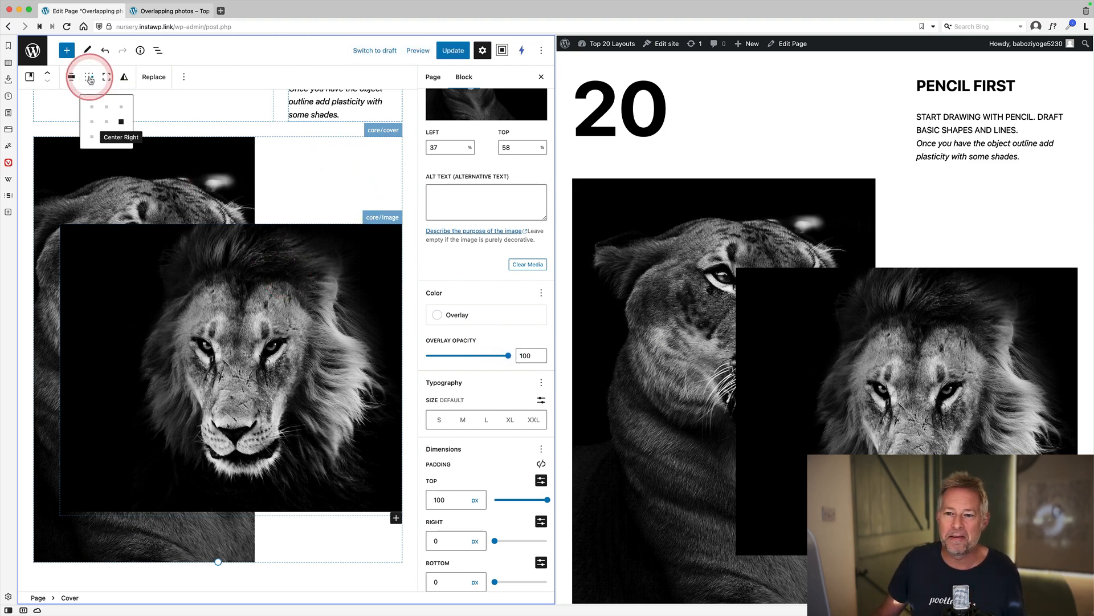
{"action": "left_click", "coordinate": [120, 123]}
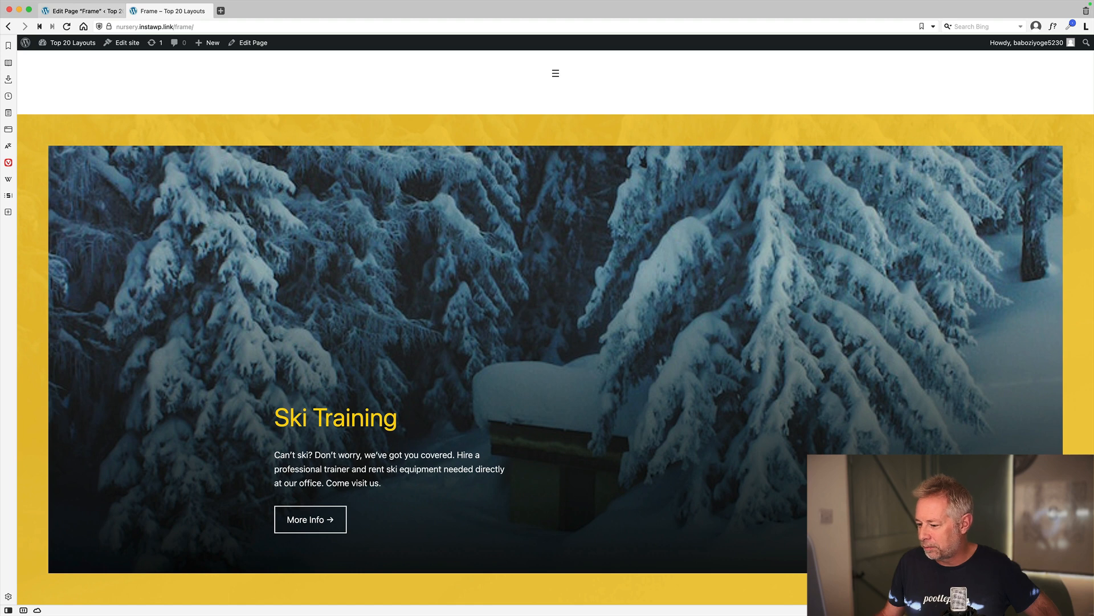
Examine the focal point, overlay and padding settings of the outer and inner cover blocks in the Frame layout.
{"action": "left_click", "coordinate": [923, 581]}
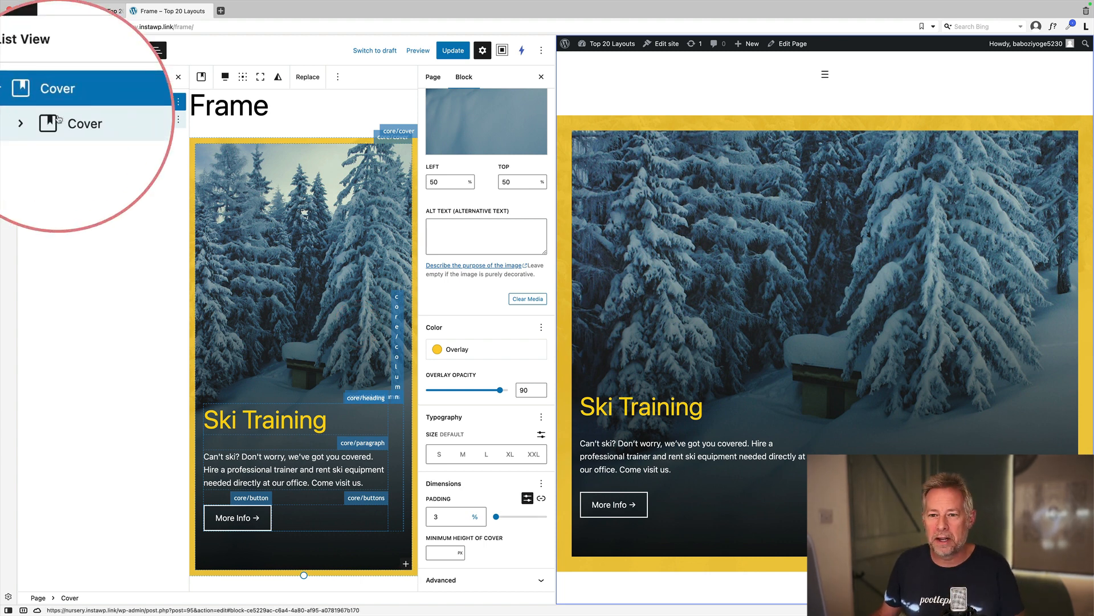
{"action": "scroll", "coordinate": [504, 296], "scroll_direction": "up", "scroll_amount": 5}
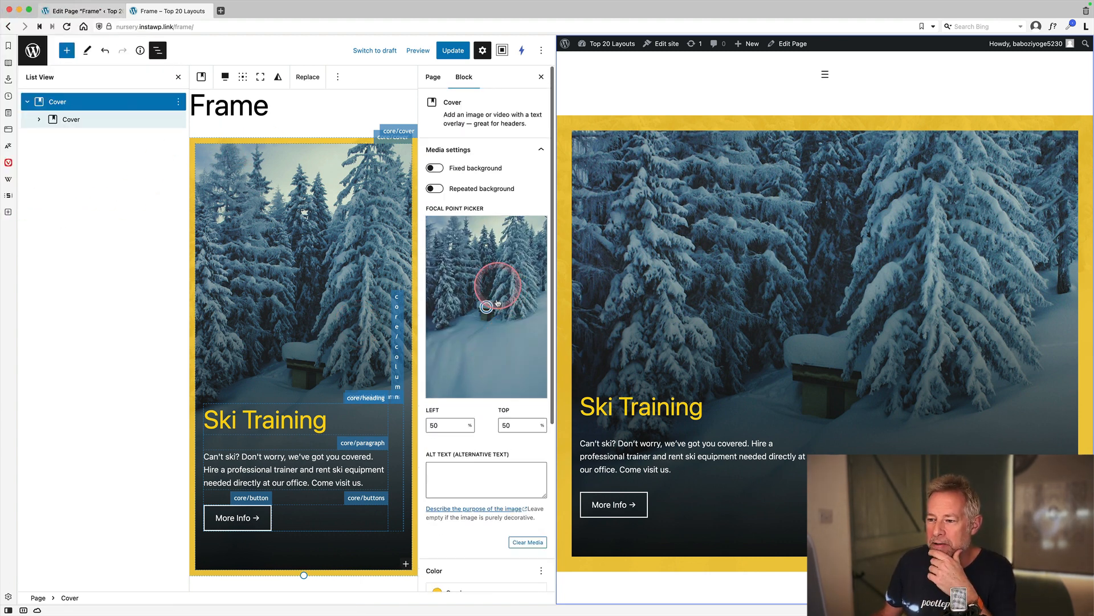
{"action": "scroll", "coordinate": [498, 303], "scroll_direction": "down", "scroll_amount": 5}
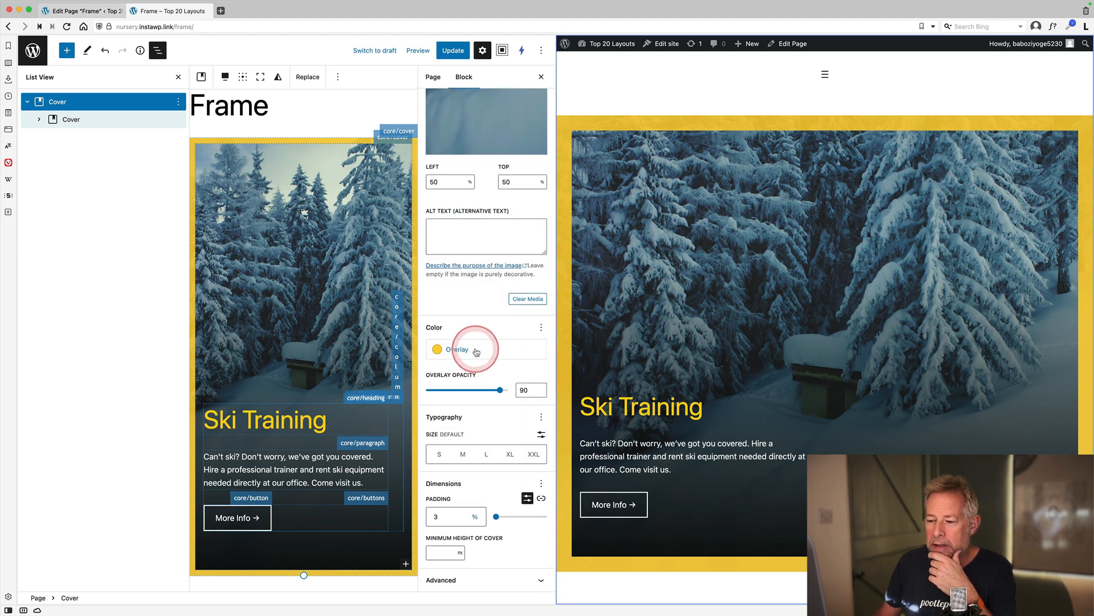
{"action": "left_click", "coordinate": [66, 118]}
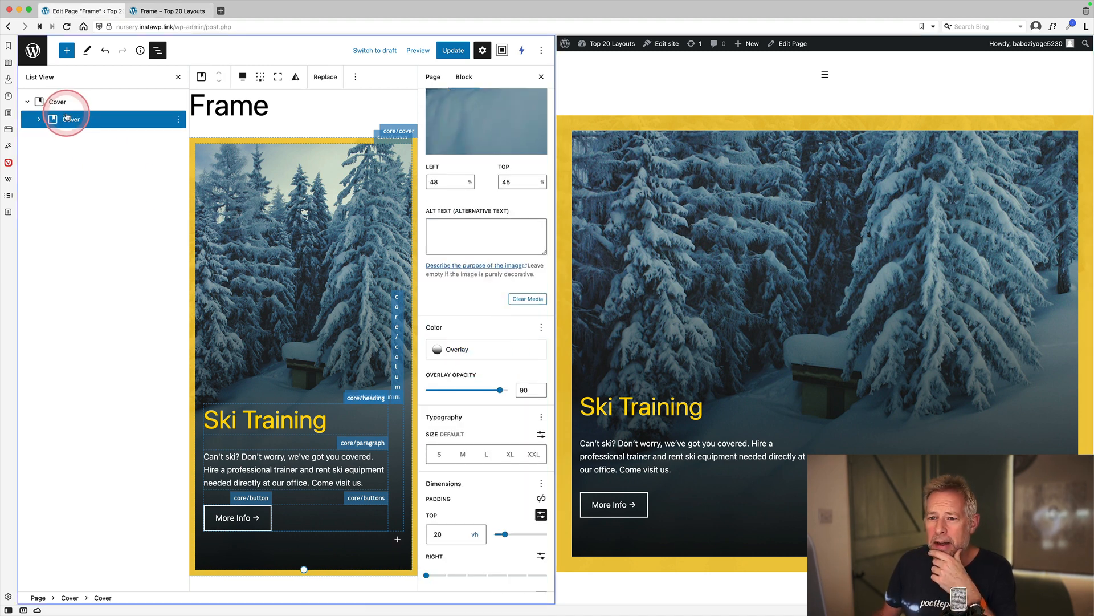
{"action": "scroll", "coordinate": [501, 269], "scroll_direction": "up", "scroll_amount": 5}
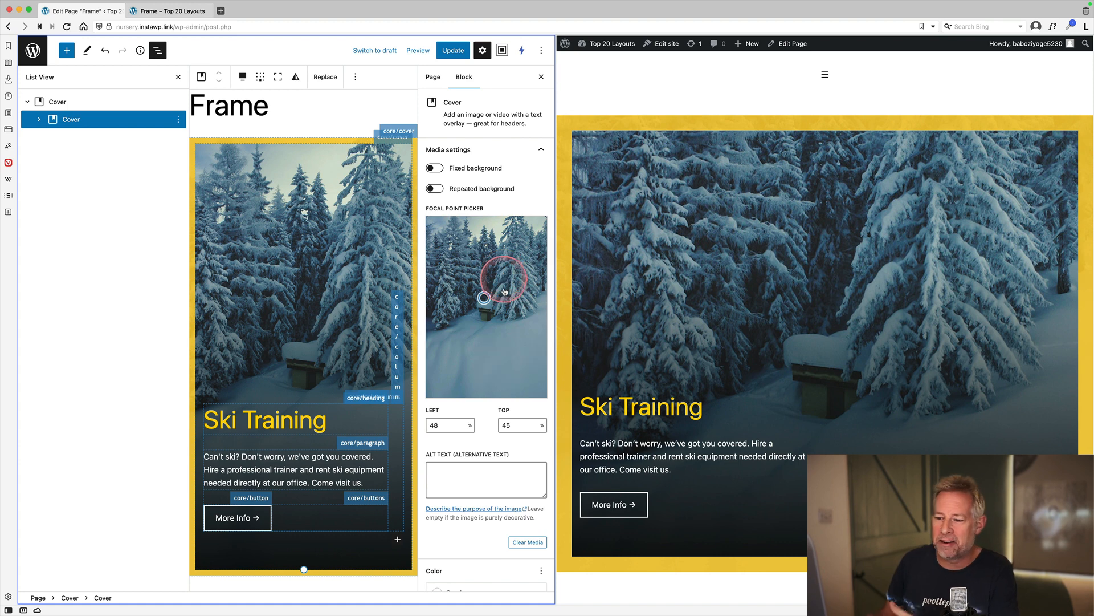
{"action": "scroll", "coordinate": [504, 291], "scroll_direction": "down", "scroll_amount": 6}
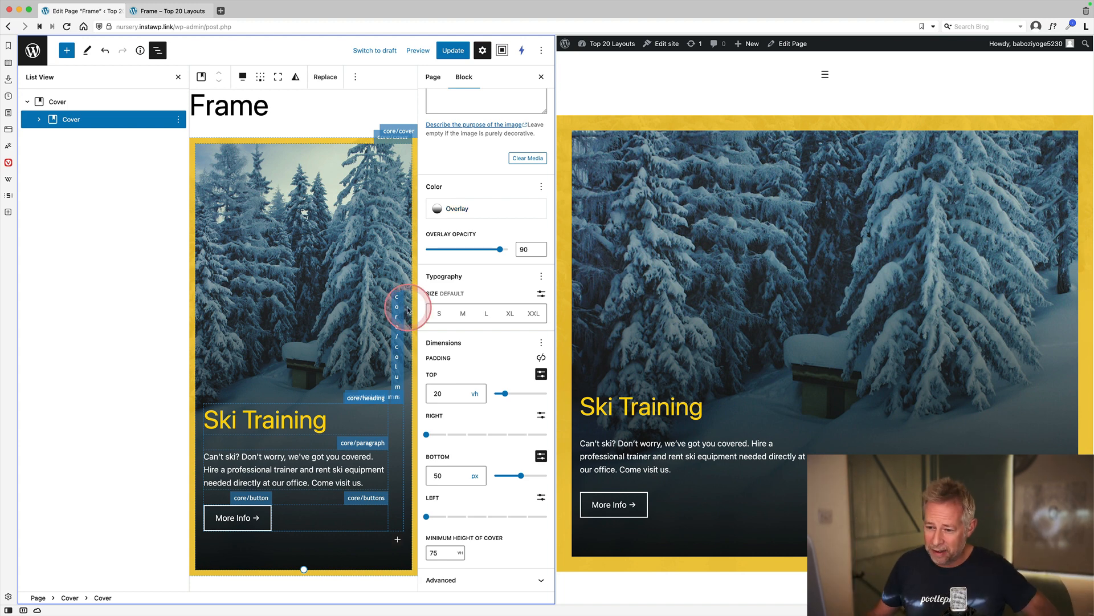
{"action": "left_click", "coordinate": [268, 475]}
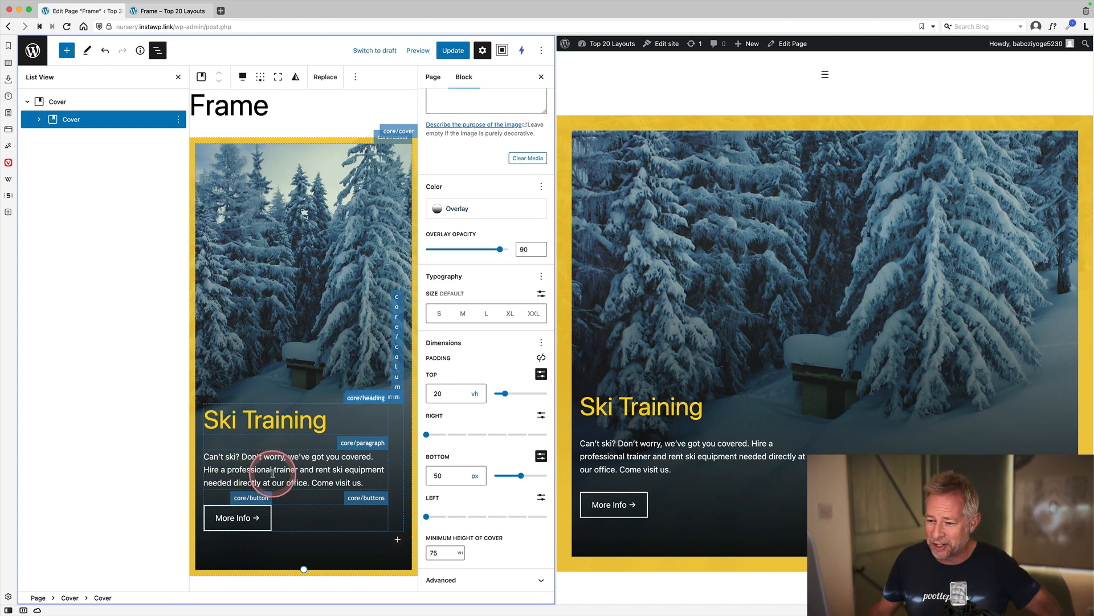
{"action": "left_click", "coordinate": [74, 103]}
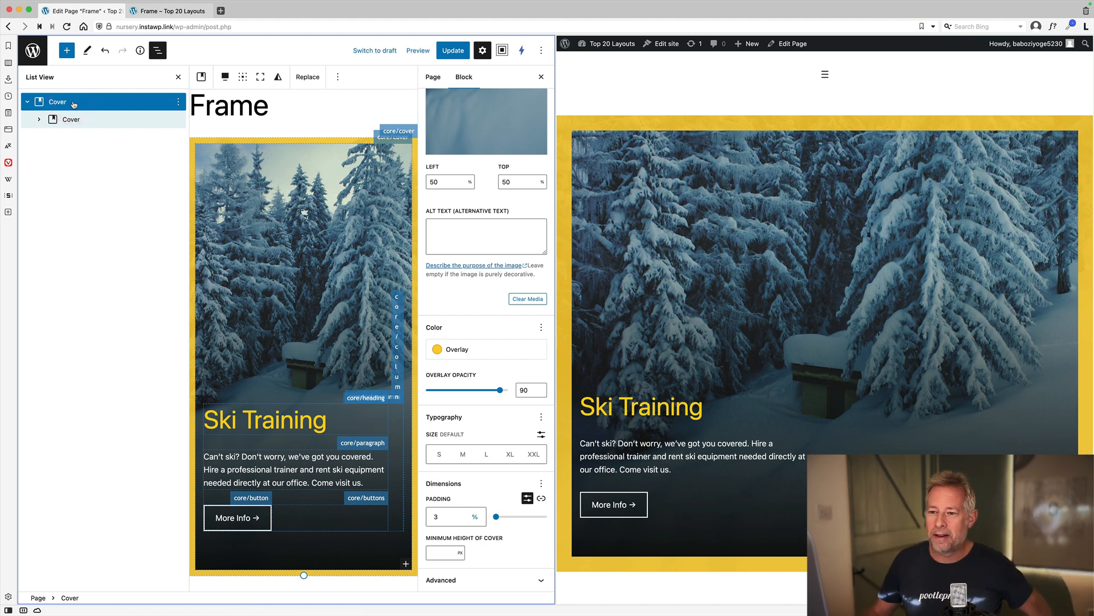
{"action": "left_click_drag", "start_coordinate": [440, 516], "coordinate": [498, 520]}
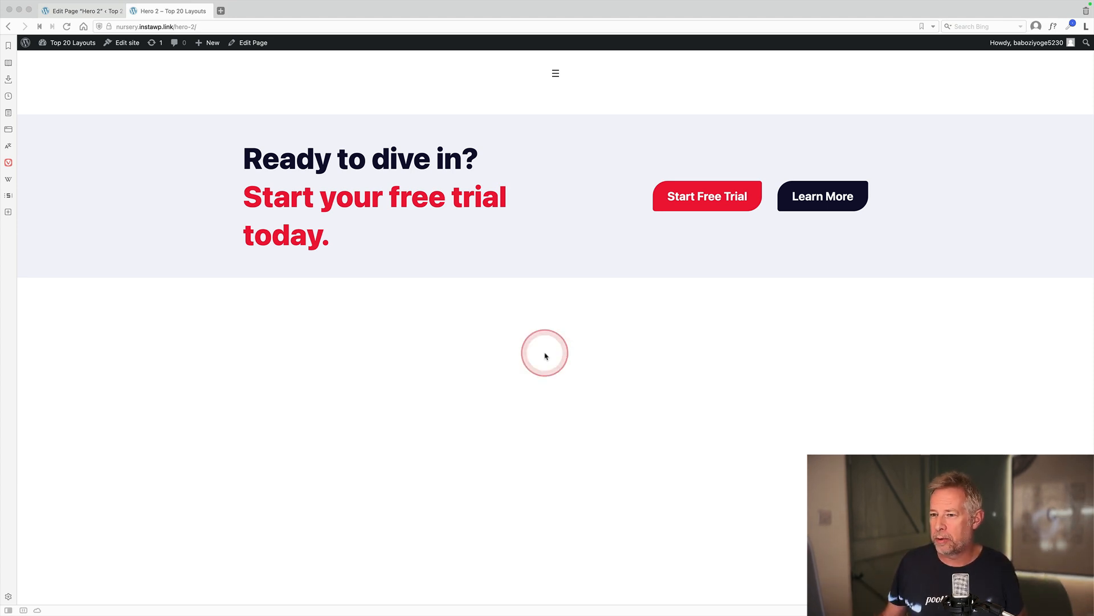
Examine the Hero 2 layout's block structure in the editor, including the group, columns, first column and Start Free Trial button.
{"action": "key", "text": "super+Tab"}
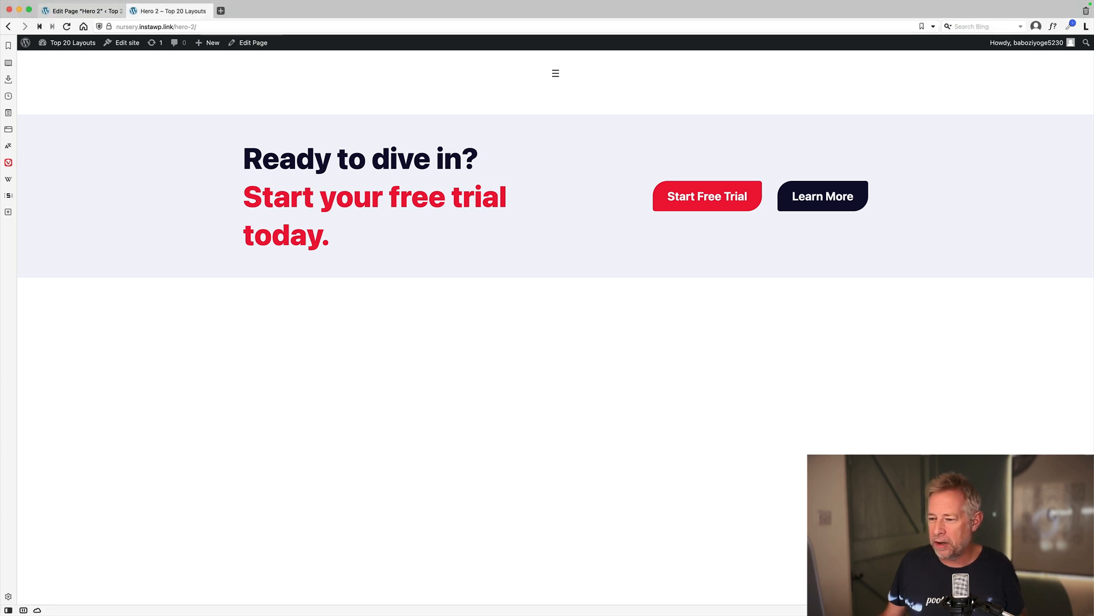
{"action": "key", "text": "ctrl+F9"}
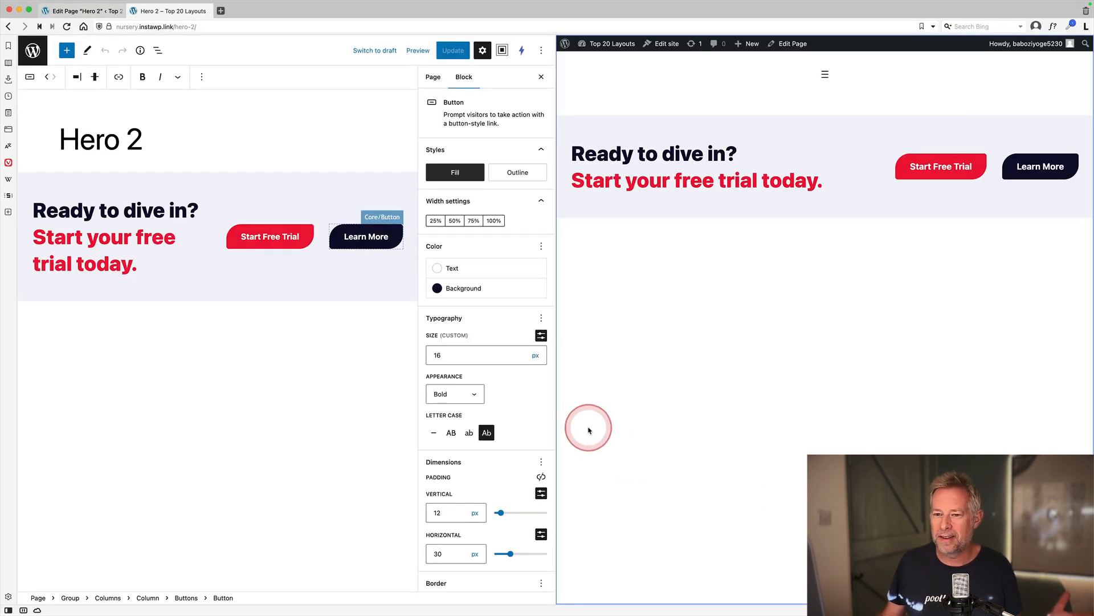
{"action": "left_click", "coordinate": [158, 51]}
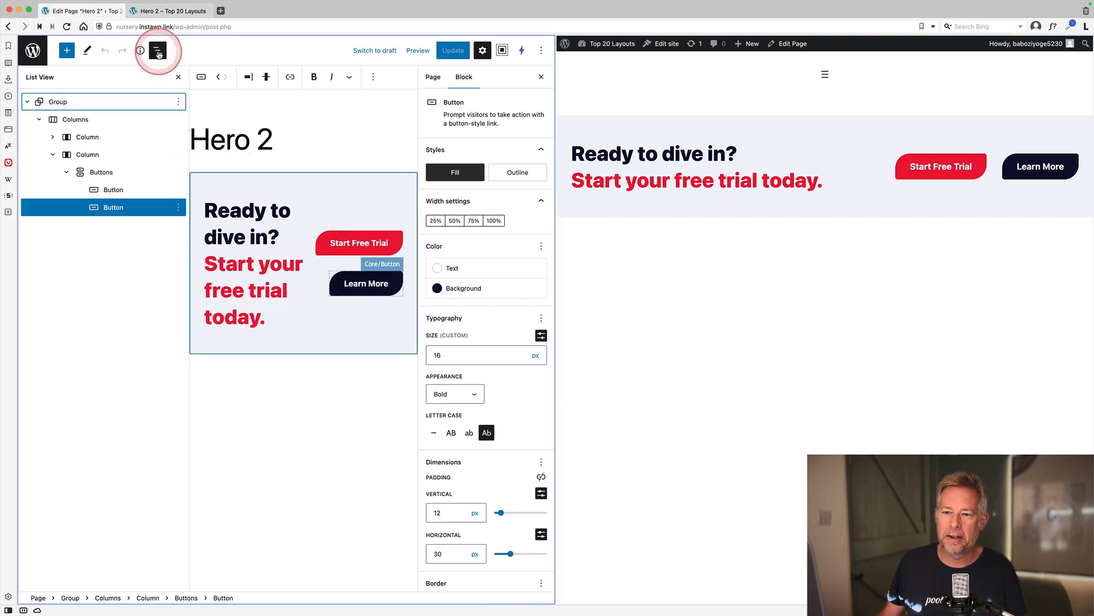
{"action": "left_click", "coordinate": [57, 100]}
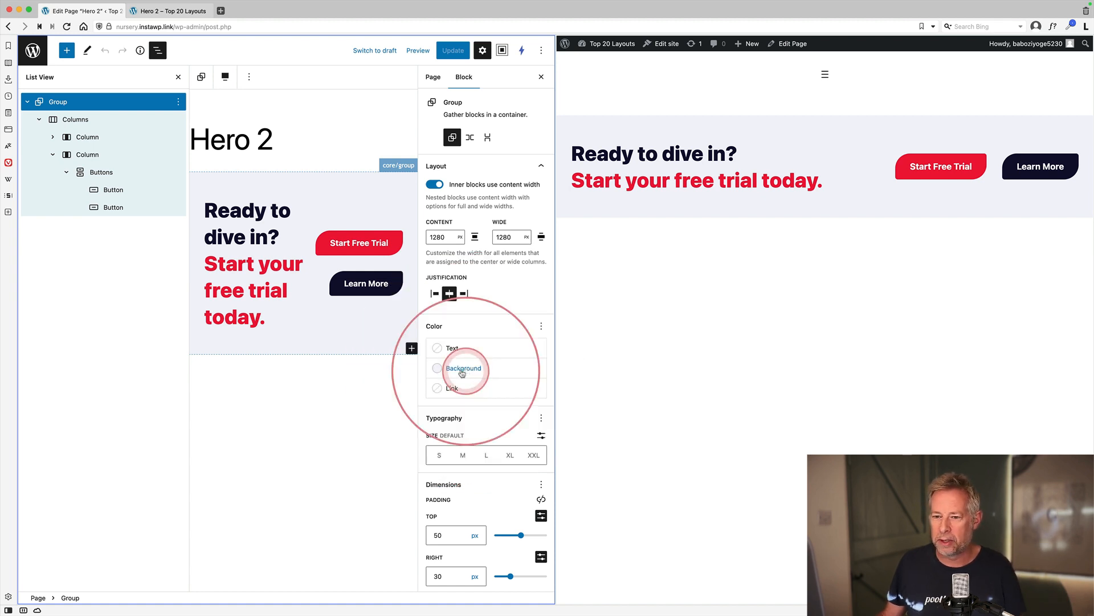
{"action": "left_click", "coordinate": [74, 119]}
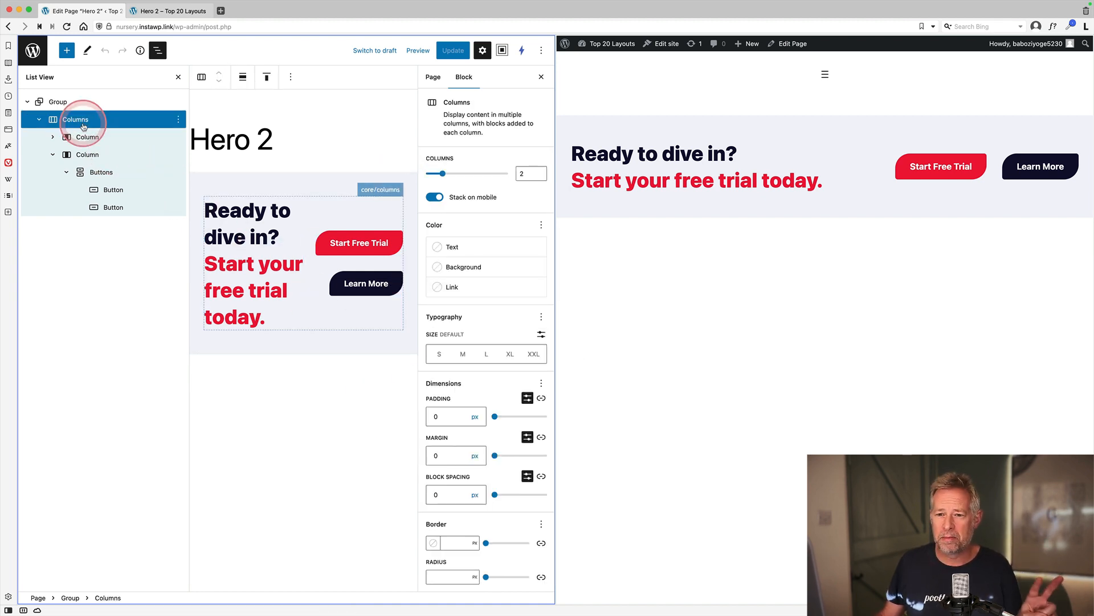
{"action": "left_click", "coordinate": [84, 138]}
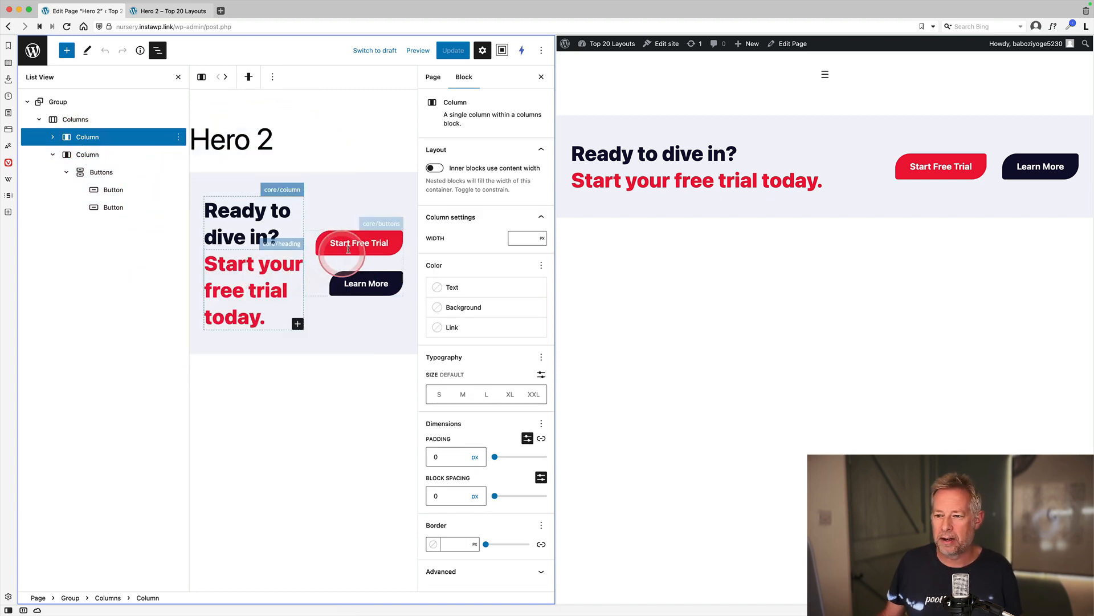
{"action": "left_click", "coordinate": [347, 220]}
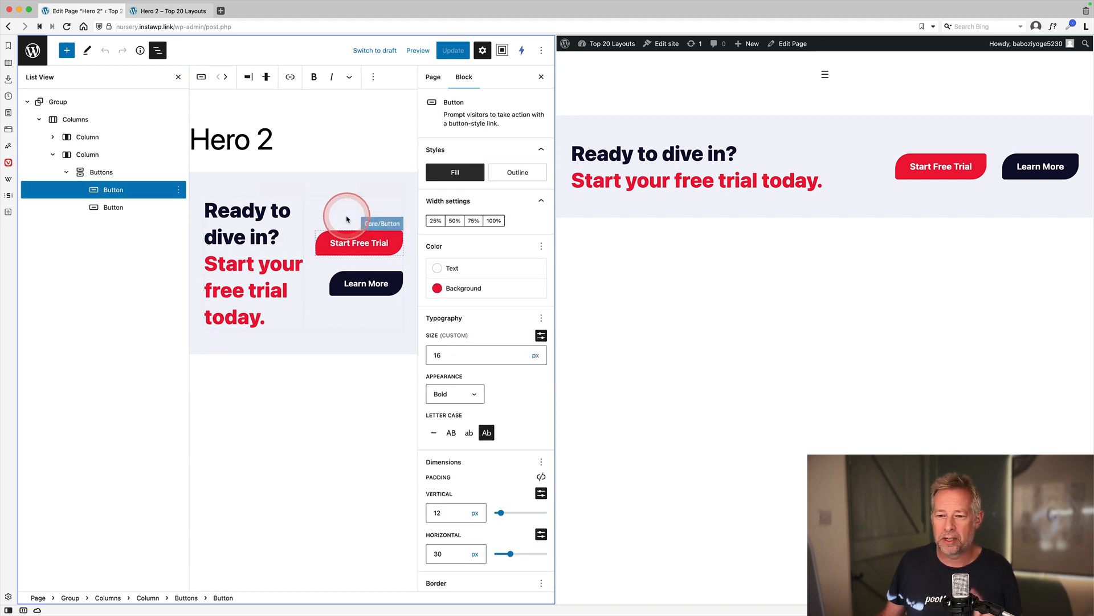
Try top vertical alignment on the column holding the two buttons, and set it back to middle alignment.
{"action": "left_click", "coordinate": [85, 155]}
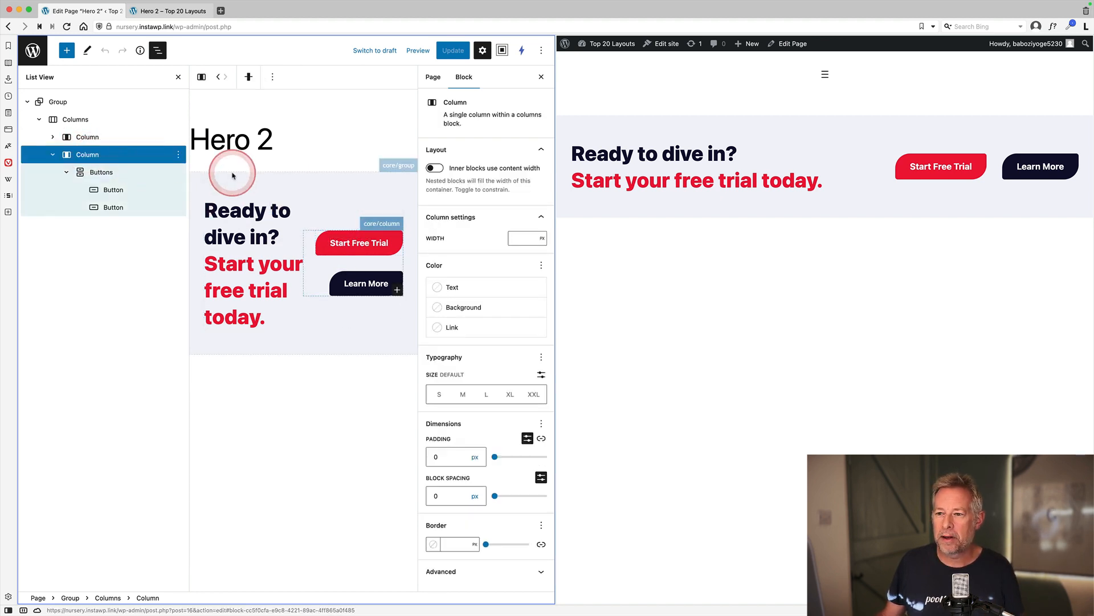
{"action": "left_click", "coordinate": [249, 77]}
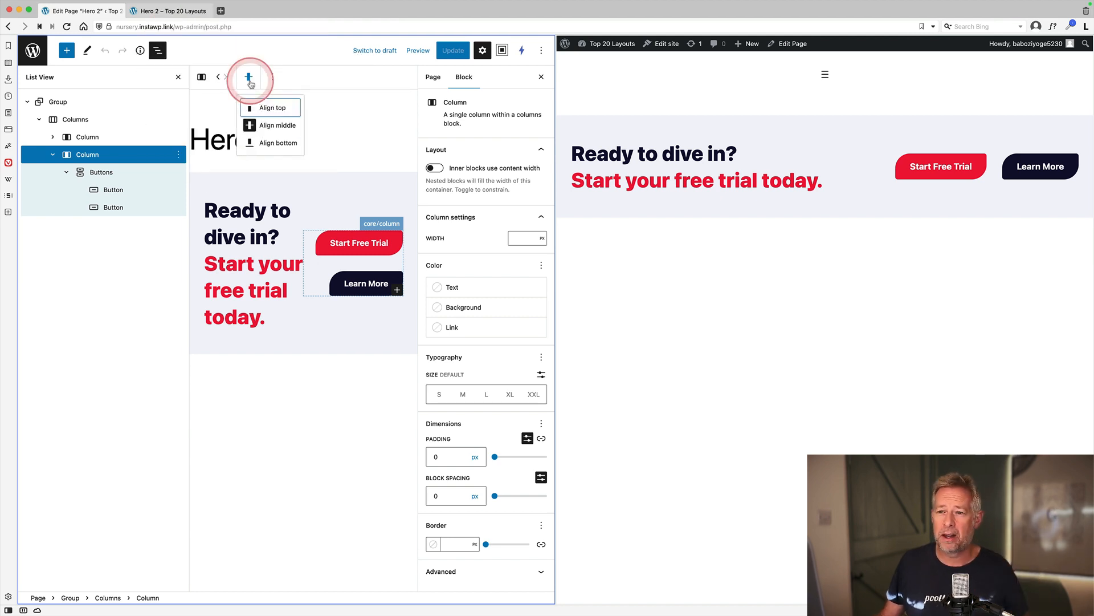
{"action": "left_click", "coordinate": [256, 104]}
{"action": "left_click", "coordinate": [248, 76]}
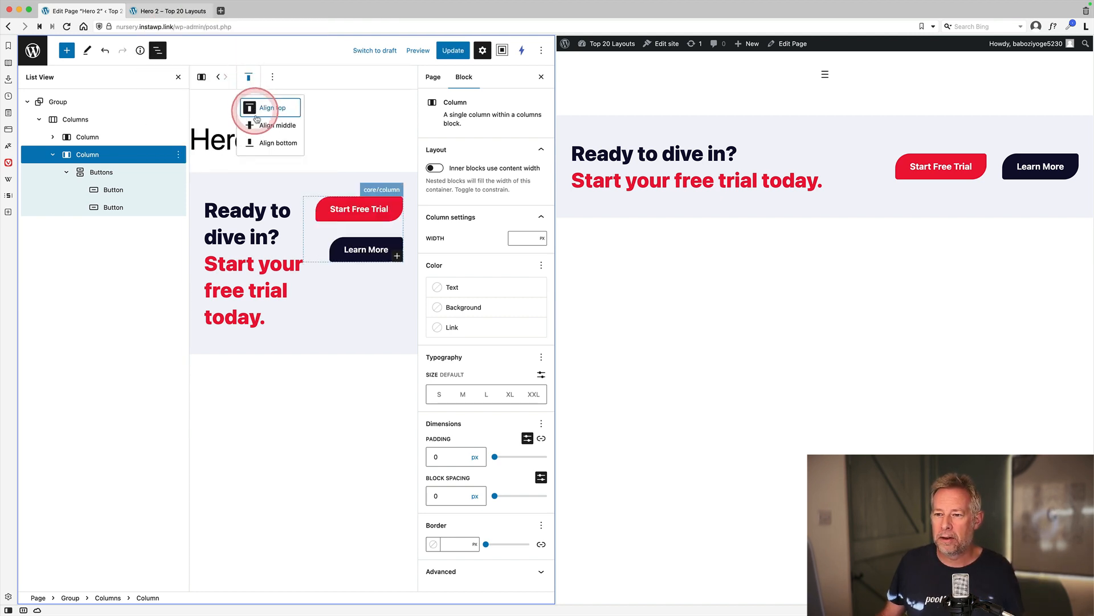
{"action": "left_click", "coordinate": [257, 121]}
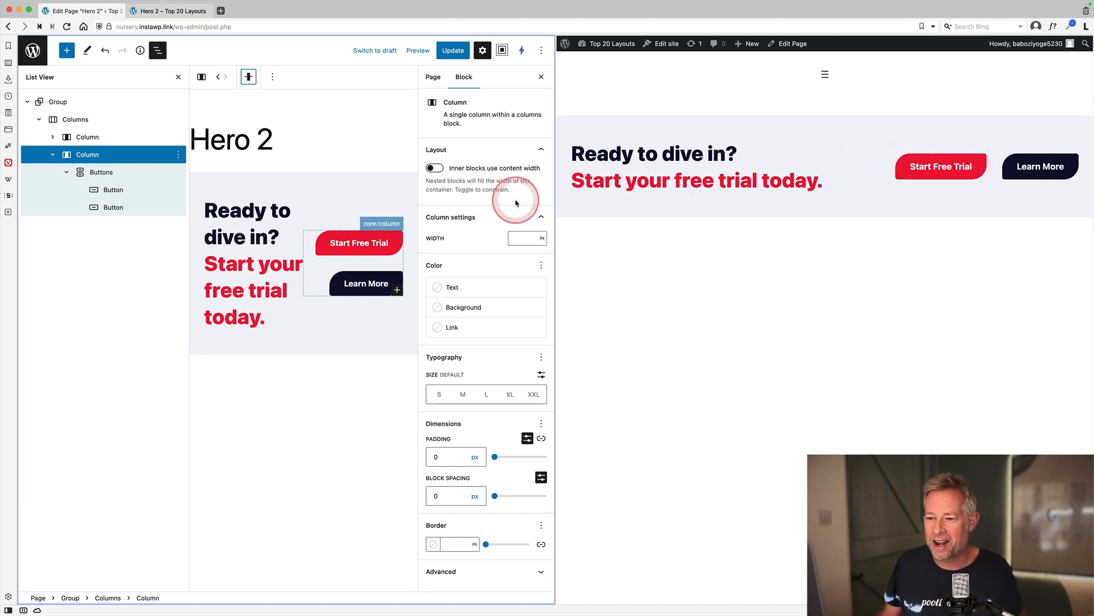
Examine the Start Free Trial button's letter case, padding and border radius settings.
{"action": "left_click", "coordinate": [366, 244]}
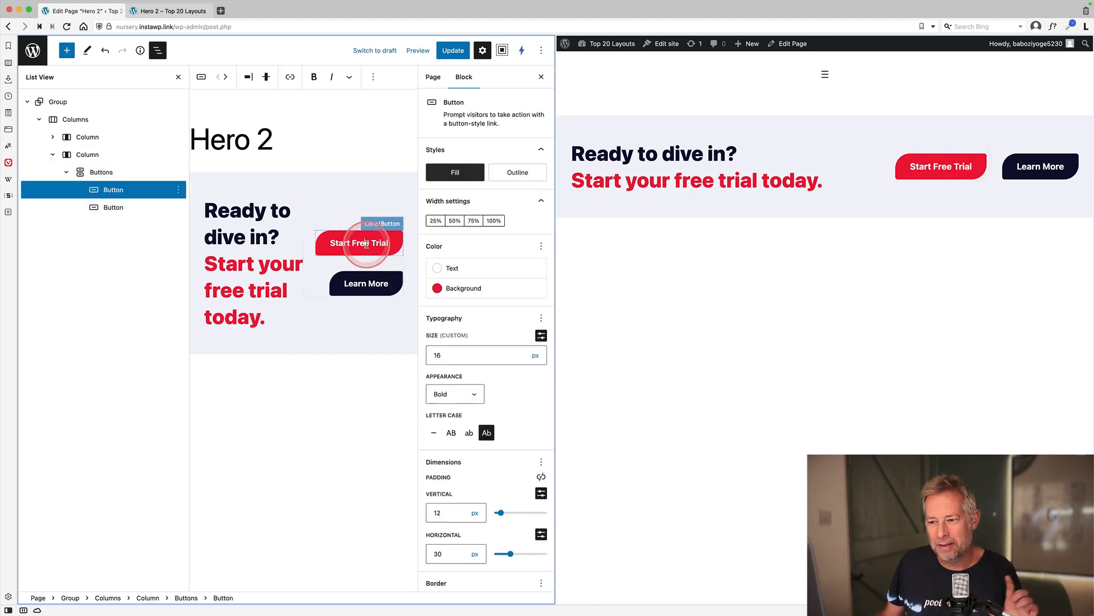
{"action": "left_click", "coordinate": [486, 431]}
{"action": "scroll", "coordinate": [477, 438], "scroll_direction": "down", "scroll_amount": 2}
{"action": "scroll", "coordinate": [481, 437], "scroll_direction": "down", "scroll_amount": 1}
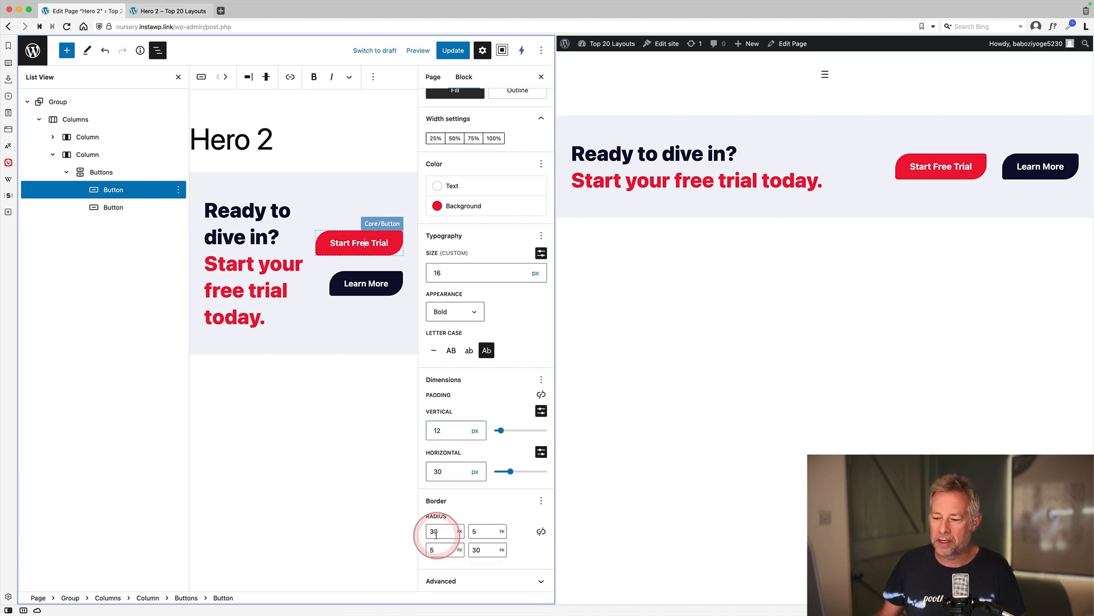
Set the Start Free Trial button's top-left border radius to 50 px.
{"action": "left_click_drag", "start_coordinate": [445, 533], "coordinate": [416, 532]}
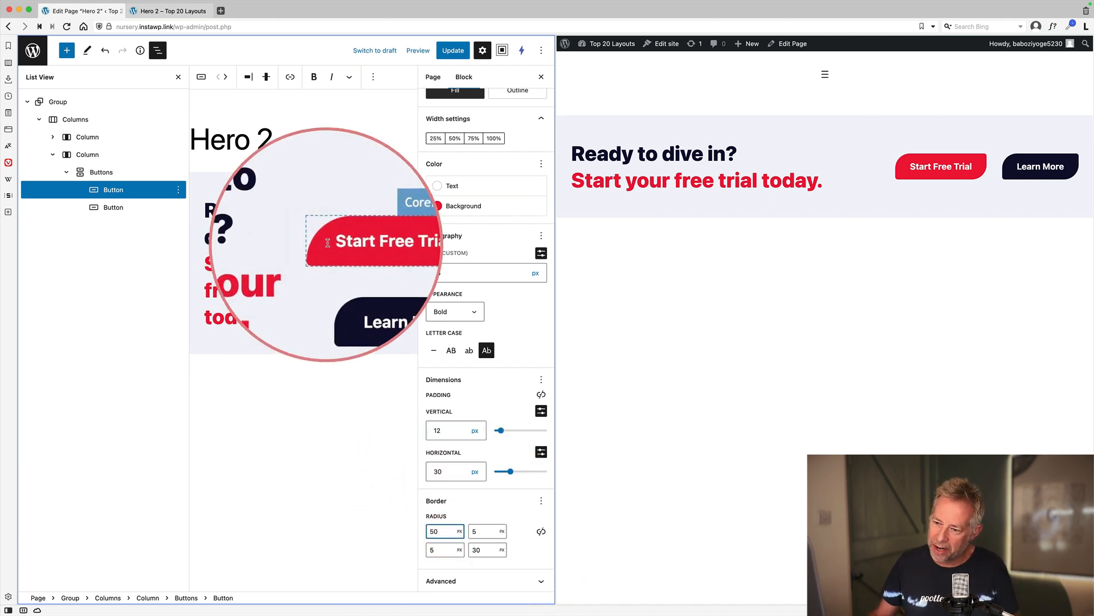
{"action": "left_click", "coordinate": [911, 188]}
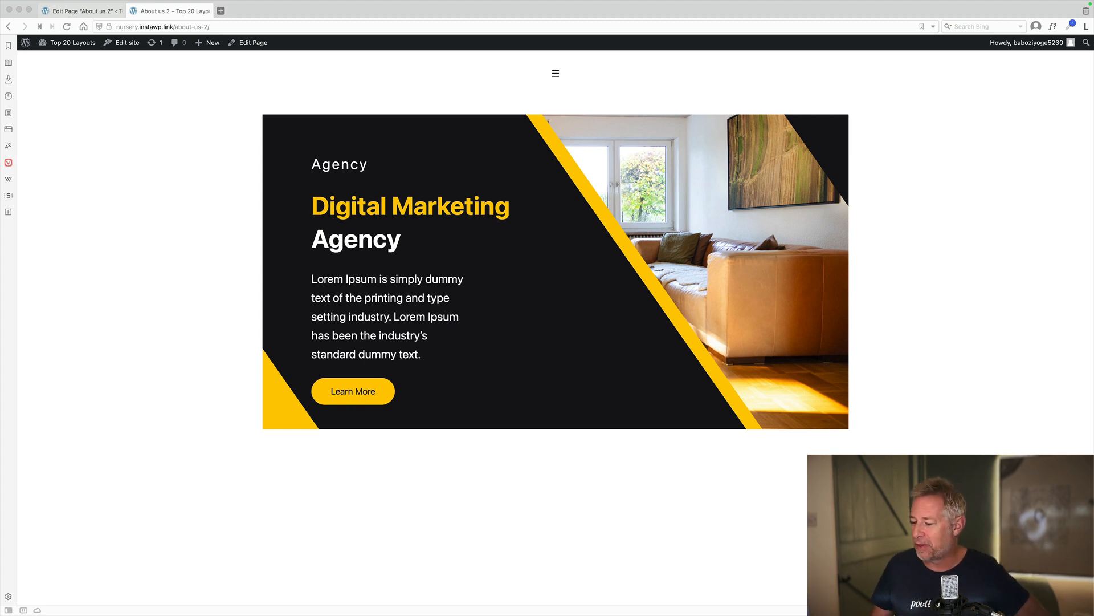
Examine the About us 2 layout's block structure in the editor, including the cover, its nested group, heading, paragraph and Learn More button.
{"action": "key", "text": "super+Tab"}
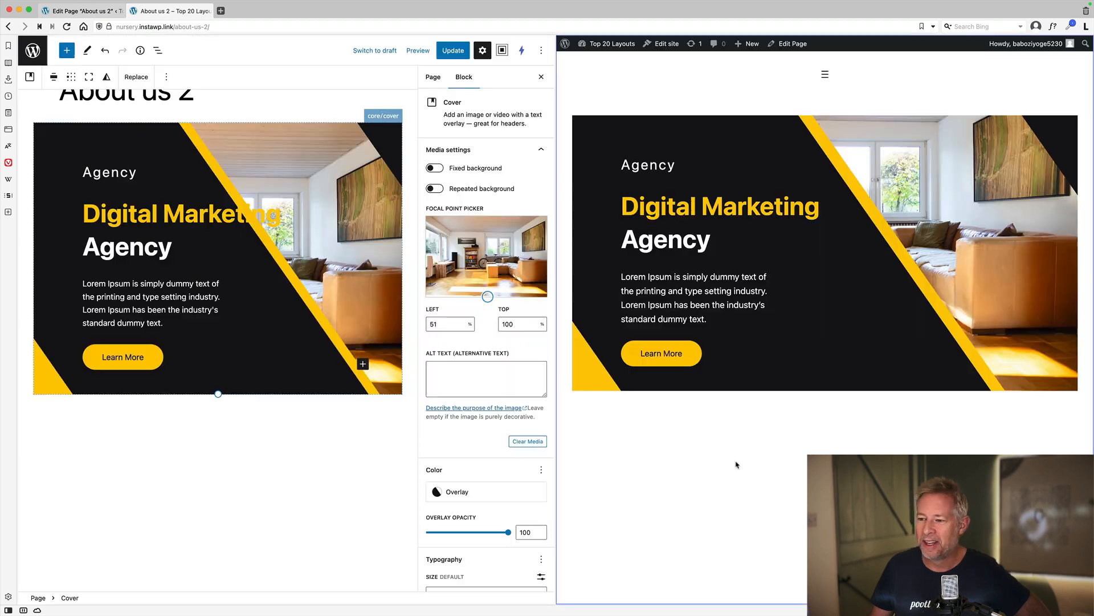
{"action": "left_click", "coordinate": [153, 236]}
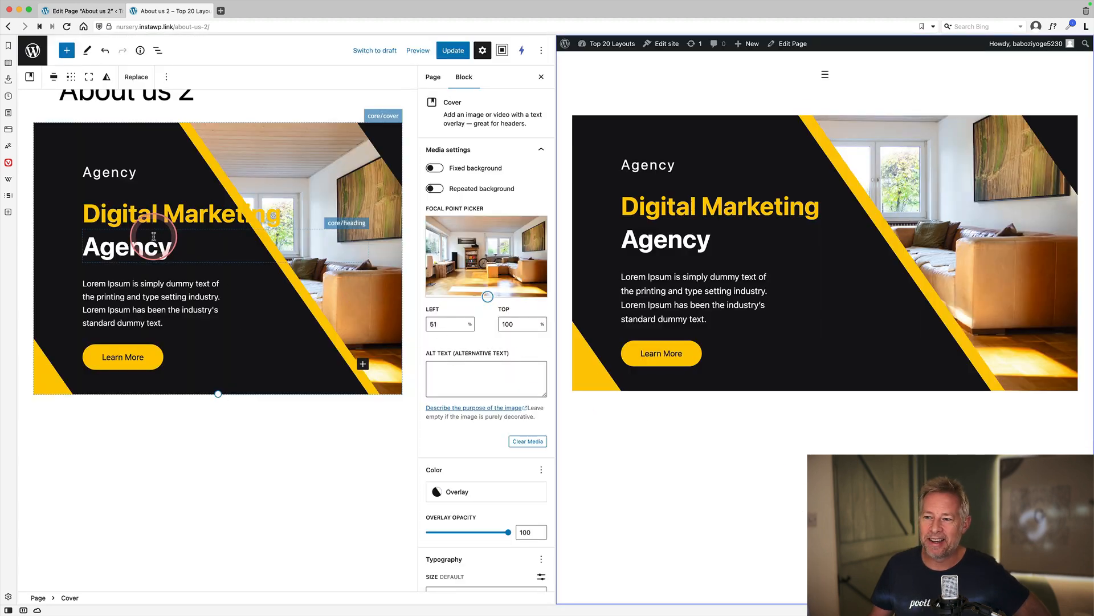
{"action": "left_click", "coordinate": [158, 50]}
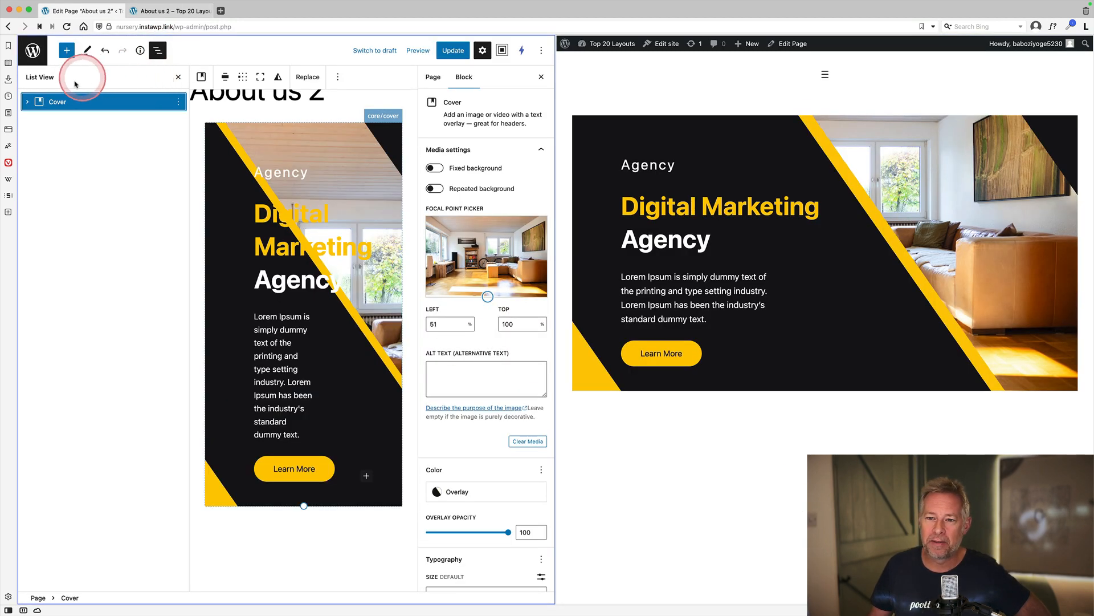
{"action": "left_click", "coordinate": [28, 101]}
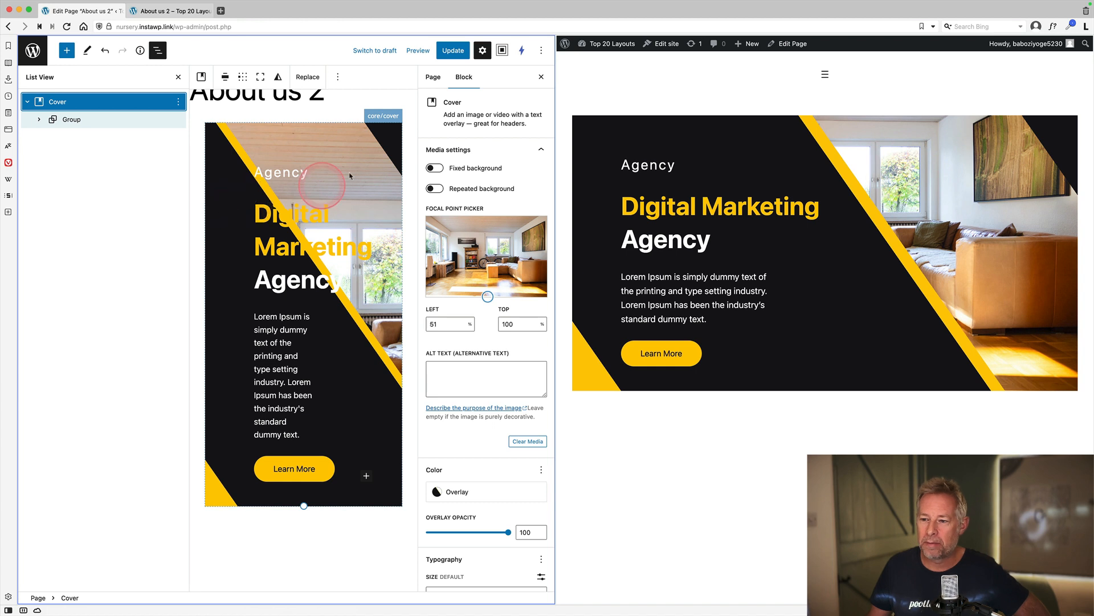
{"action": "left_click", "coordinate": [482, 50]}
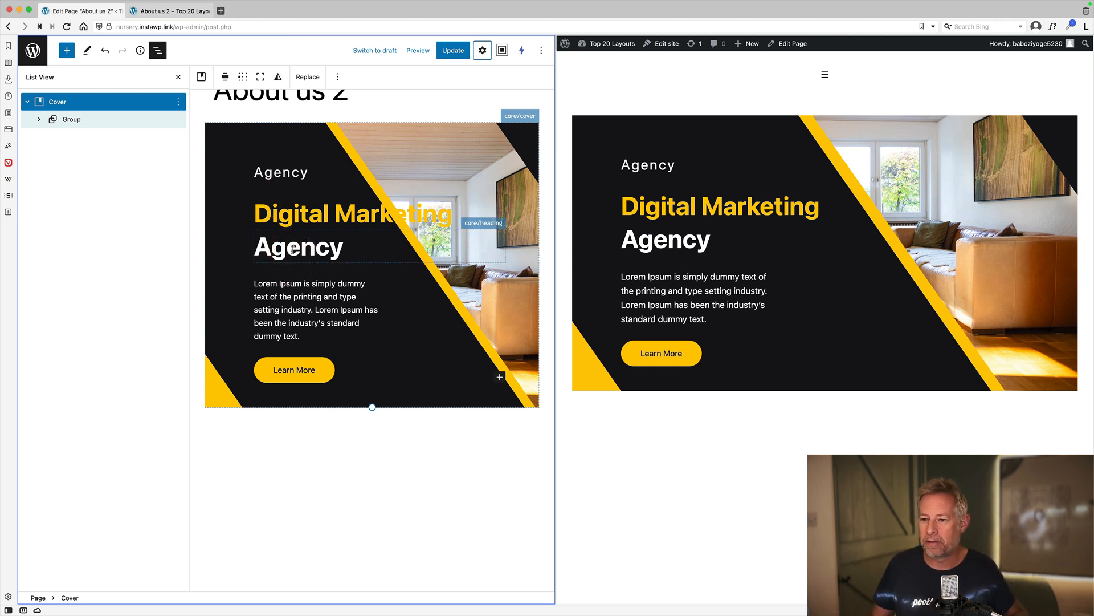
{"action": "left_click", "coordinate": [292, 228]}
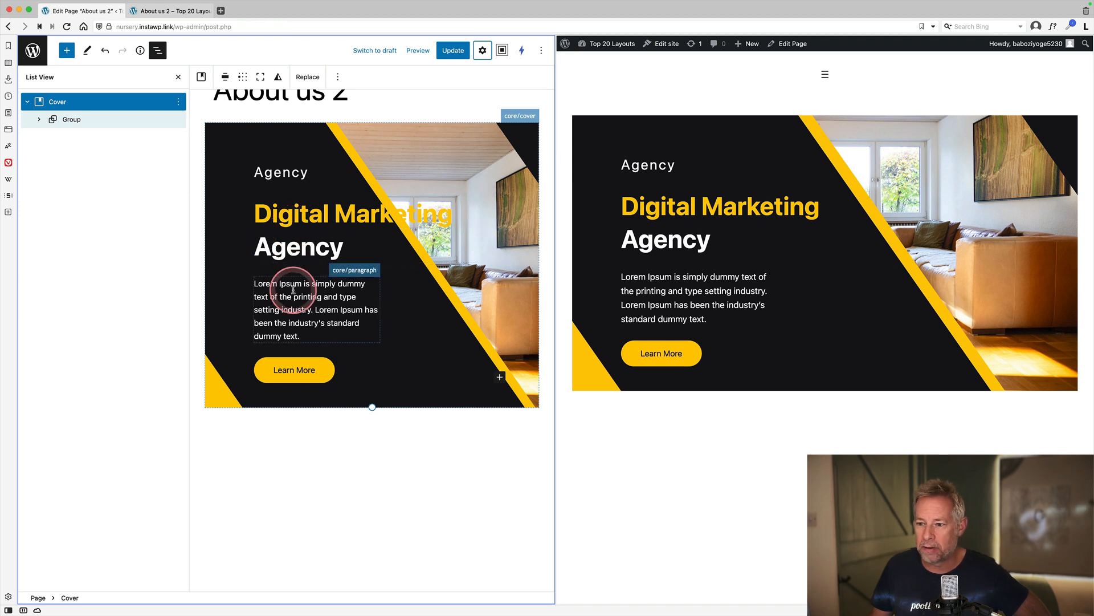
{"action": "left_click", "coordinate": [290, 366]}
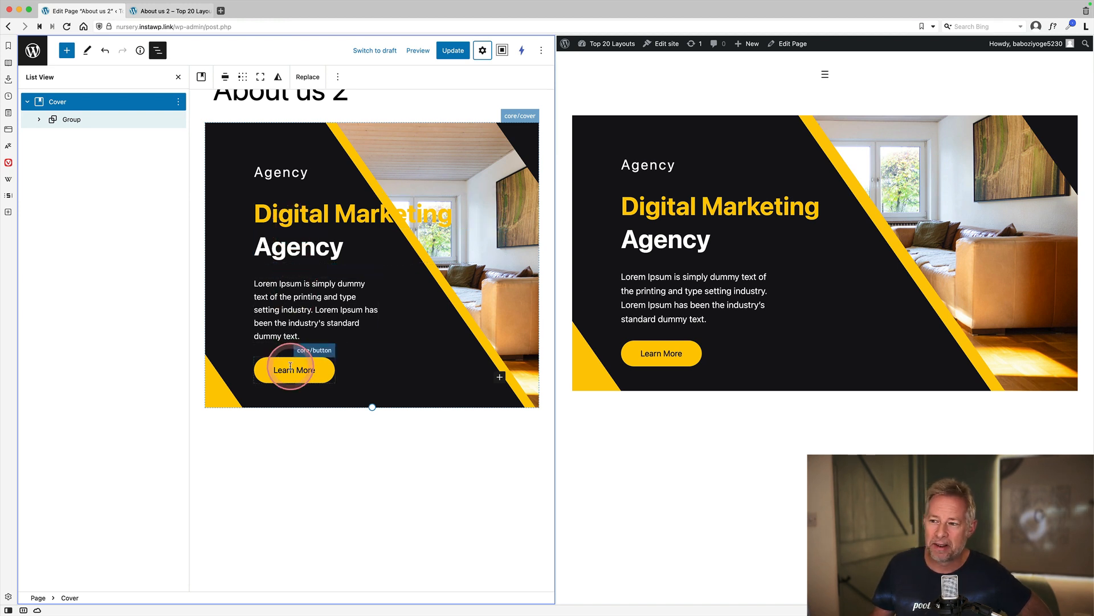
{"action": "left_click", "coordinate": [157, 50]}
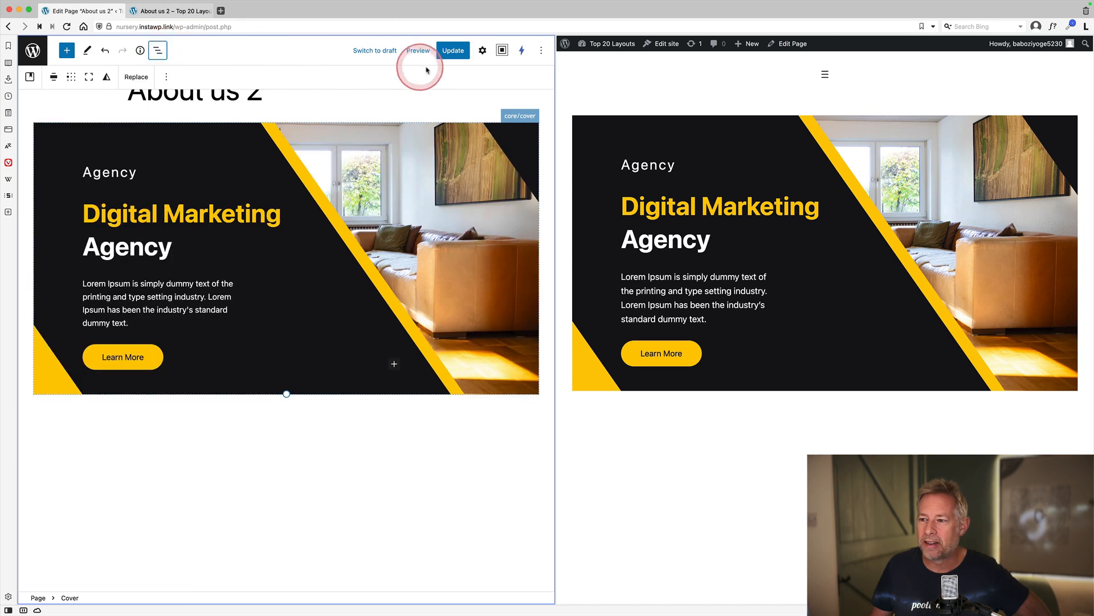
Examine the About us 2 cover block's focal point, gradient overlay and colour stops, and try a lower overlay opacity.
{"action": "left_click", "coordinate": [482, 50]}
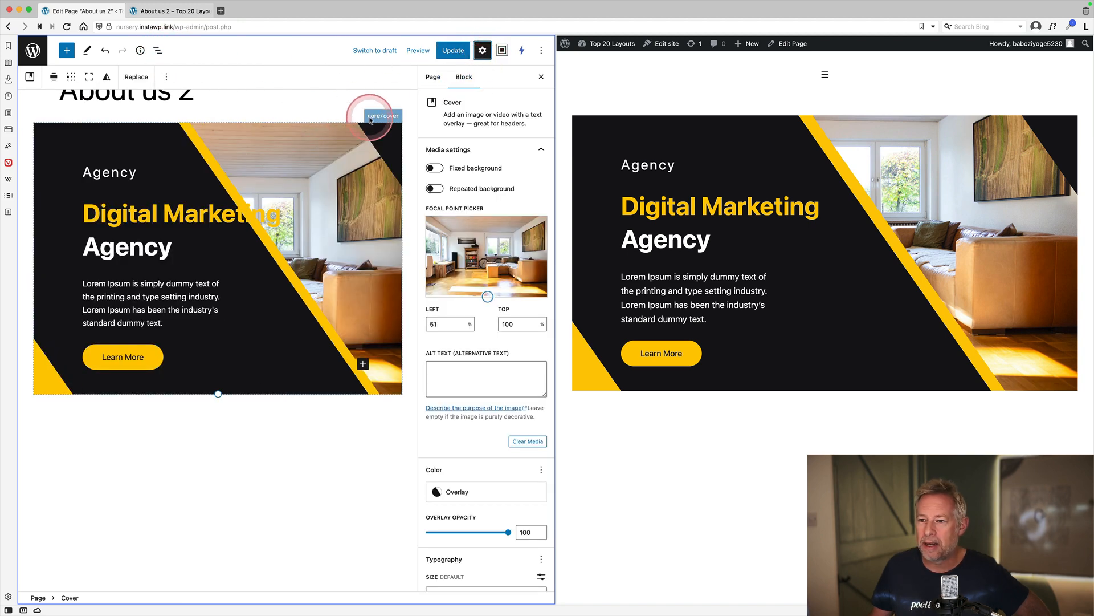
{"action": "left_click", "coordinate": [376, 117]}
{"action": "left_click", "coordinate": [379, 122]}
{"action": "scroll", "coordinate": [527, 381], "scroll_direction": "down", "scroll_amount": 2}
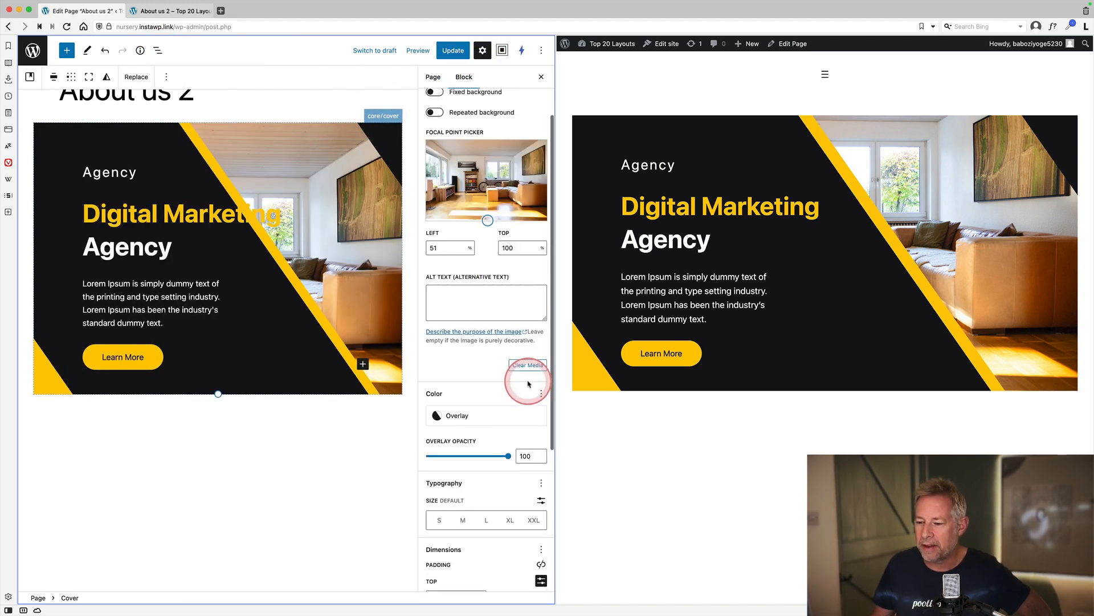
{"action": "left_click", "coordinate": [487, 425]}
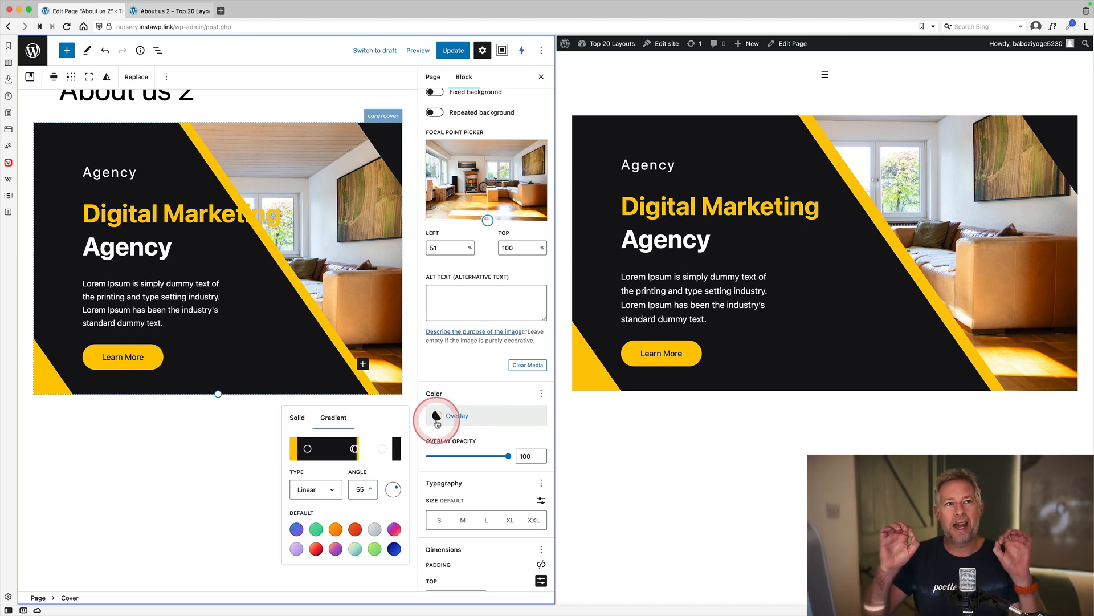
{"action": "left_click", "coordinate": [308, 449]}
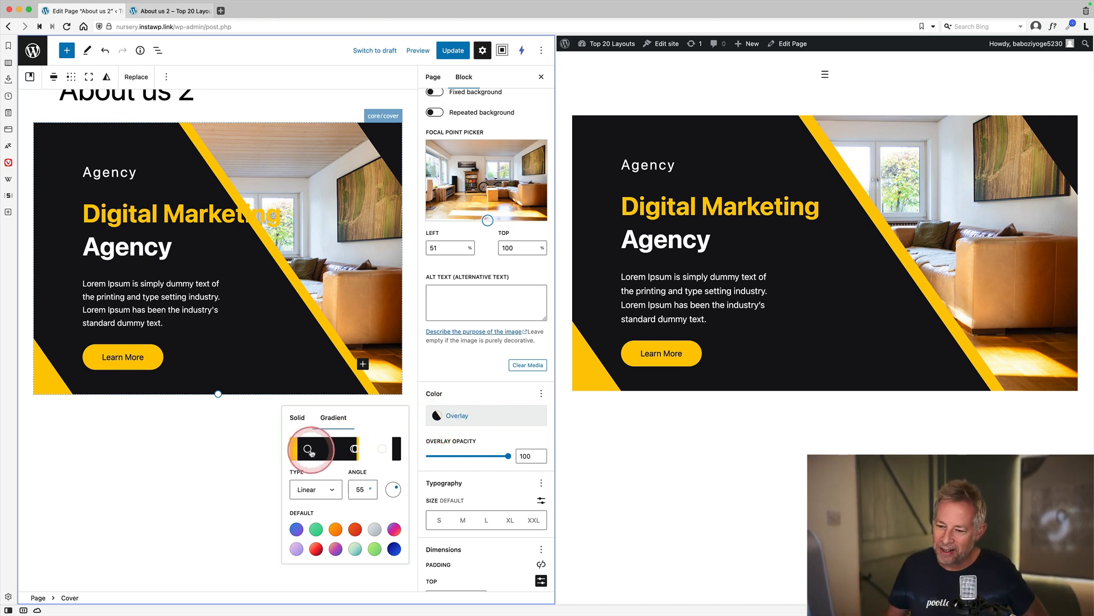
{"action": "left_click", "coordinate": [354, 450]}
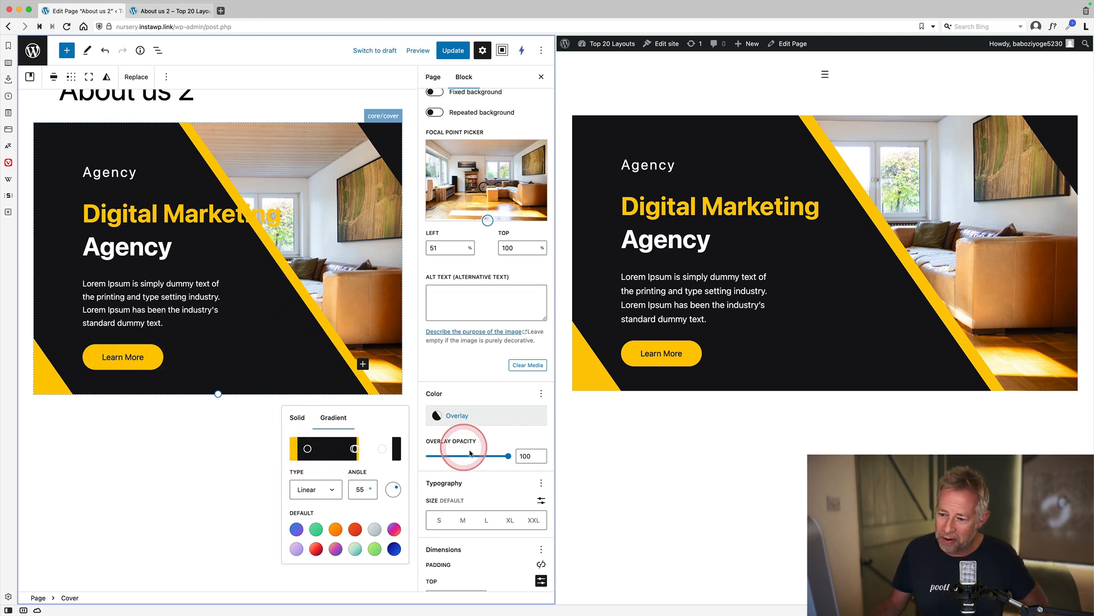
{"action": "mouse_move", "coordinate": [505, 454]}
{"action": "left_mouse_down"}
{"action": "mouse_move", "coordinate": [424, 459]}
{"action": "mouse_move", "coordinate": [509, 459]}
{"action": "mouse_move", "coordinate": [427, 457]}
{"action": "mouse_move", "coordinate": [491, 456]}
{"action": "left_mouse_up"}
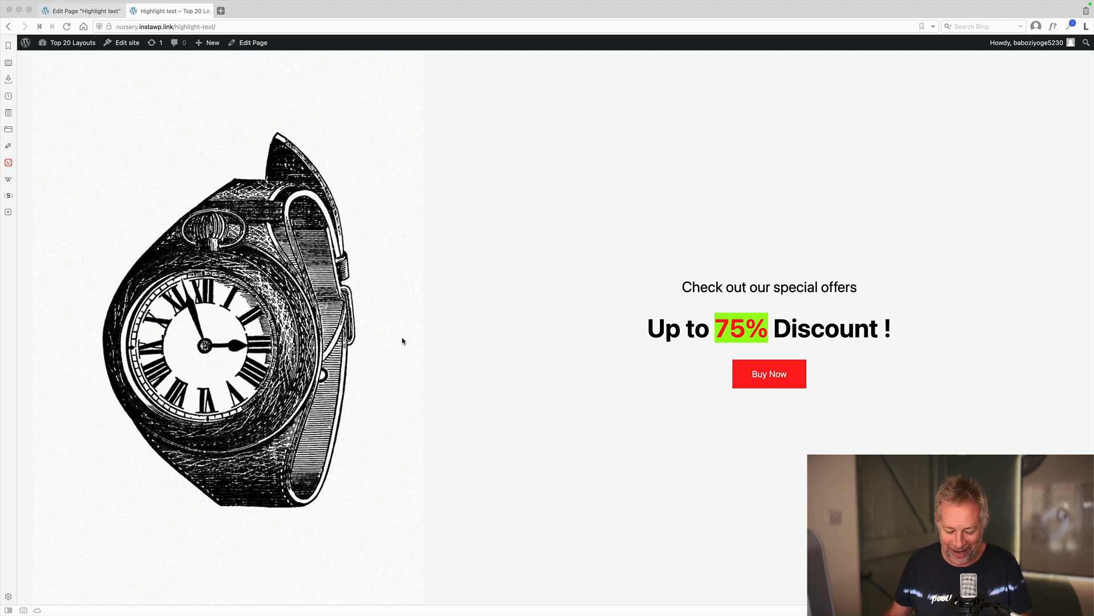
Examine the Highlight text layout's block structure in the editor, including the outer group and the columns block inside it.
{"action": "key", "text": "ctrl+z"}
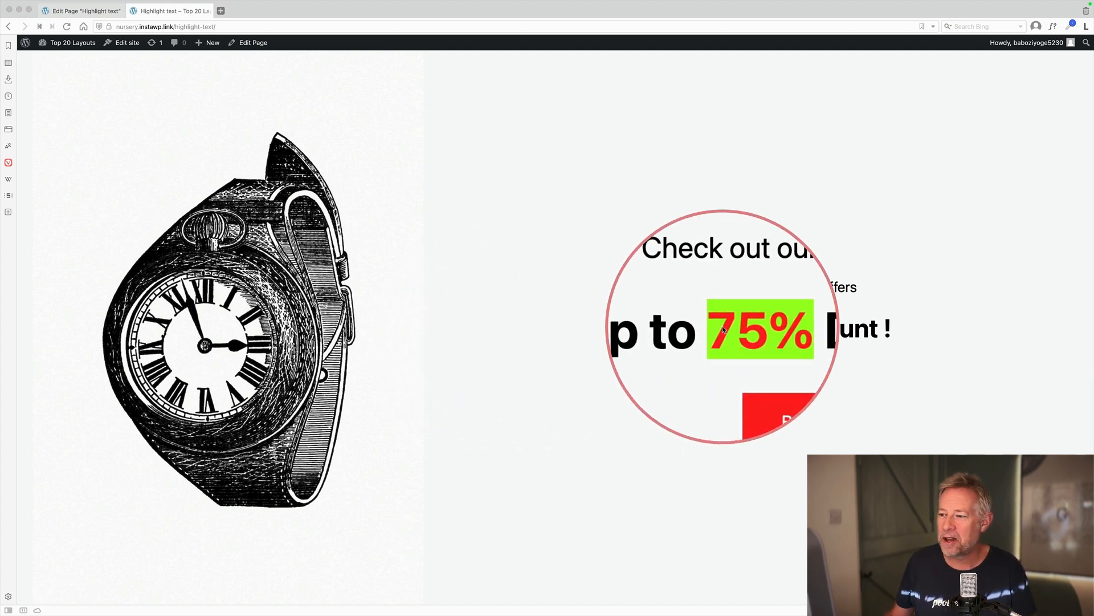
{"action": "key", "text": "ctrl+z"}
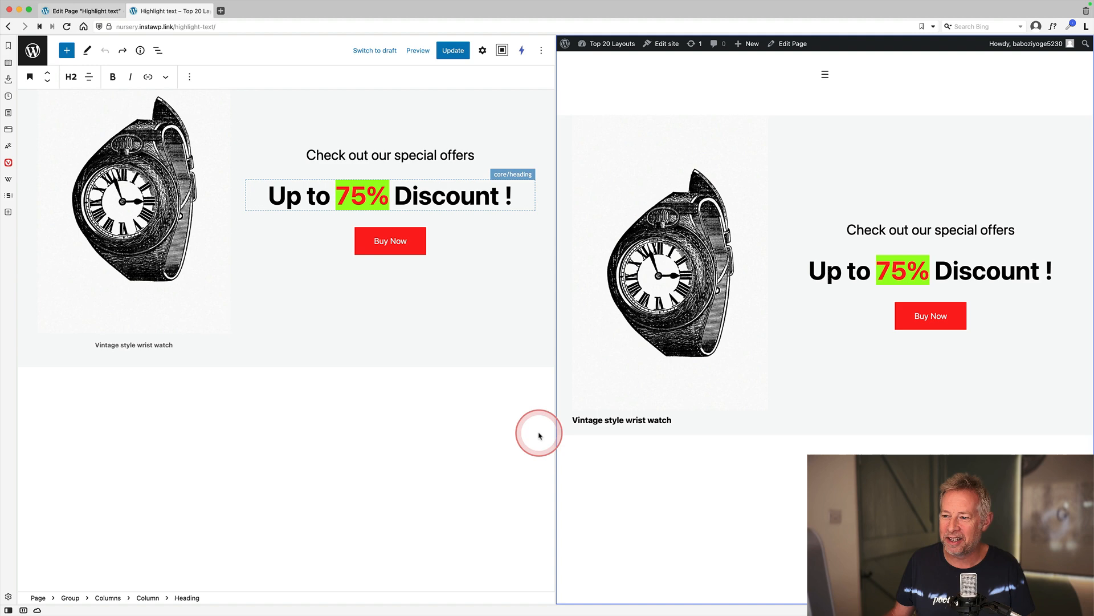
{"action": "scroll", "coordinate": [539, 435], "scroll_direction": "up", "scroll_amount": 3}
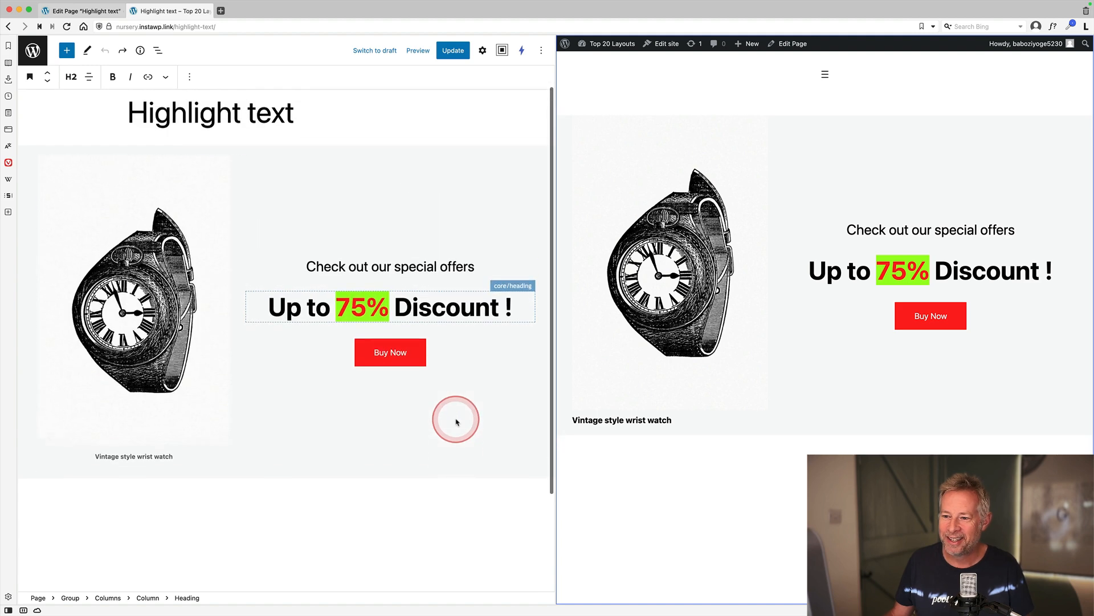
{"action": "left_click", "coordinate": [156, 50]}
{"action": "left_click", "coordinate": [73, 104]}
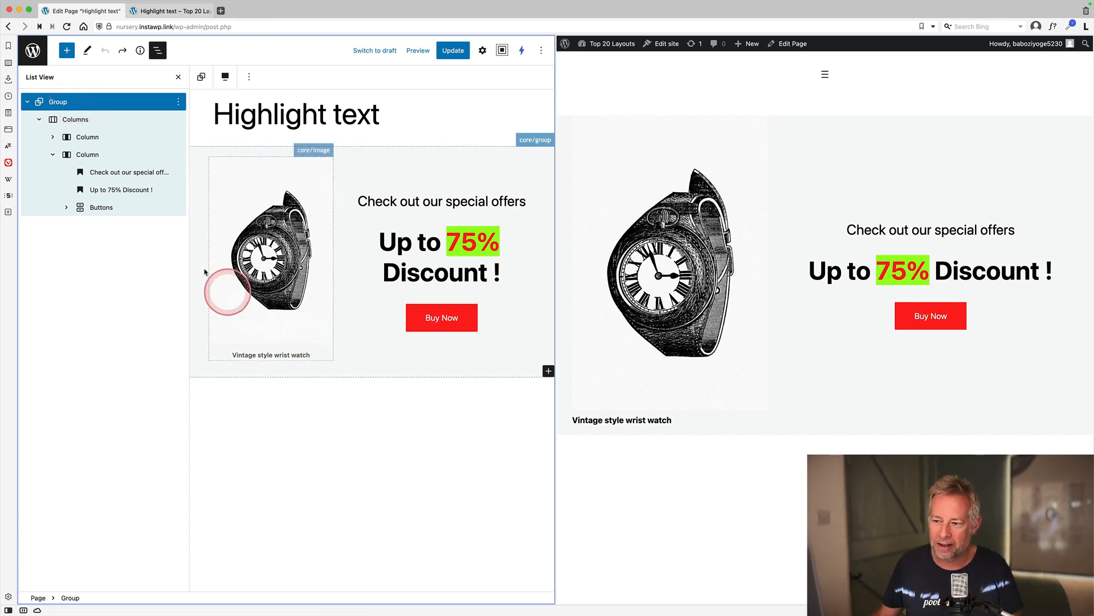
{"action": "left_click", "coordinate": [77, 123]}
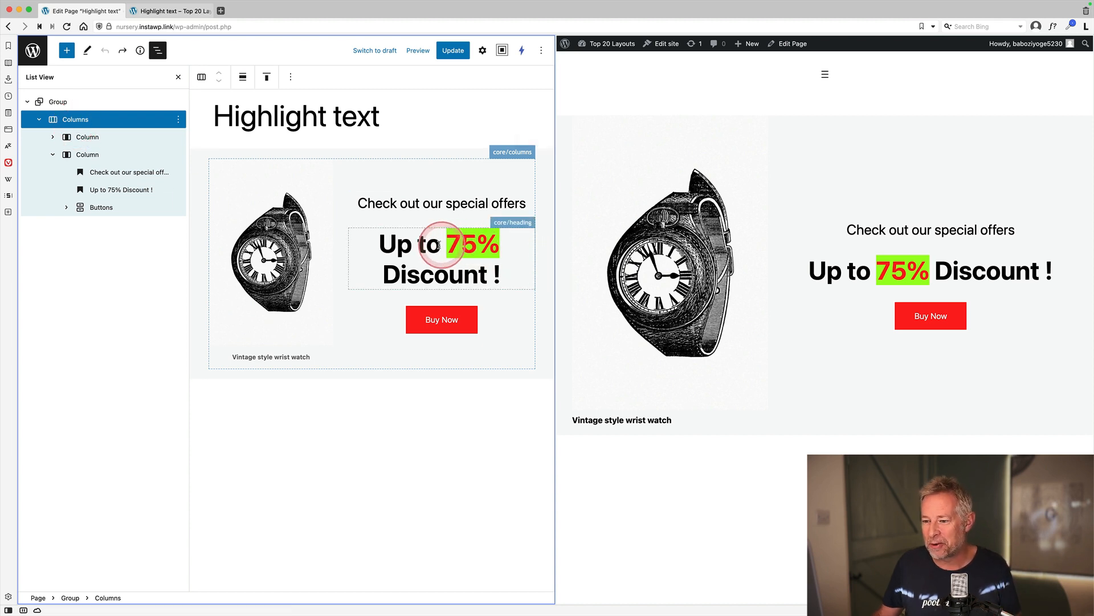
Highlight the word "Up" in the discount heading with the Base text colour and a custom magenta background.
{"action": "left_click_drag", "start_coordinate": [413, 244], "coordinate": [366, 244]}
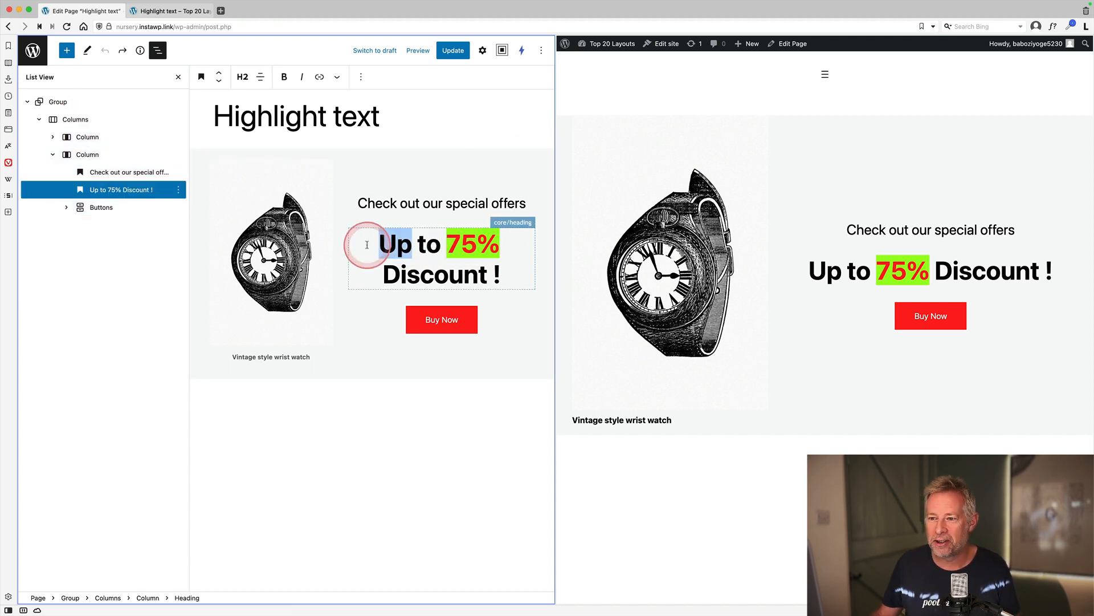
{"action": "left_click", "coordinate": [337, 77]}
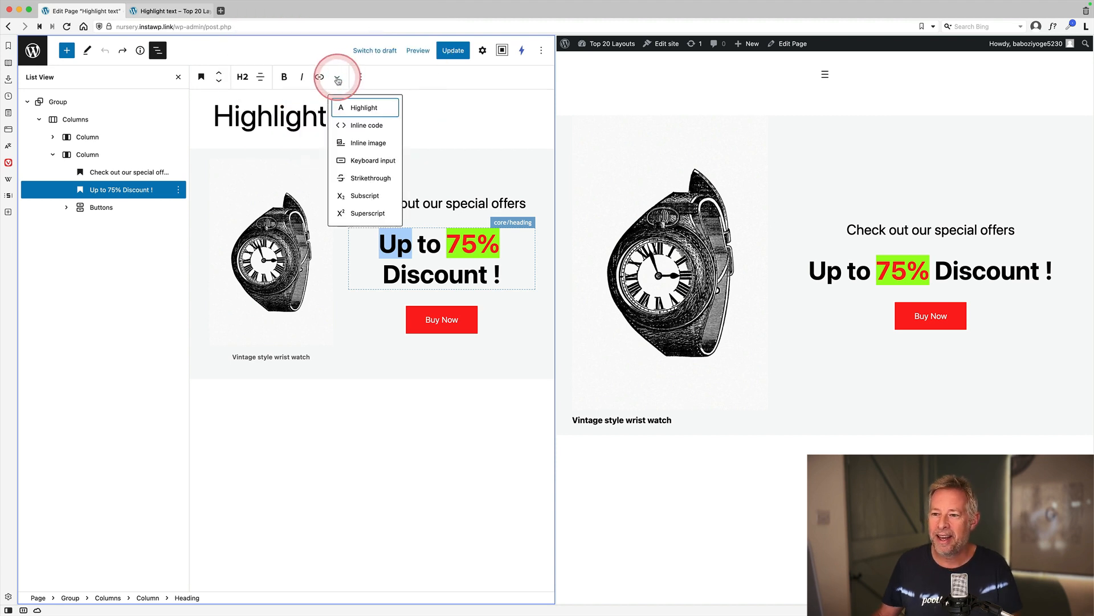
{"action": "left_click", "coordinate": [358, 107]}
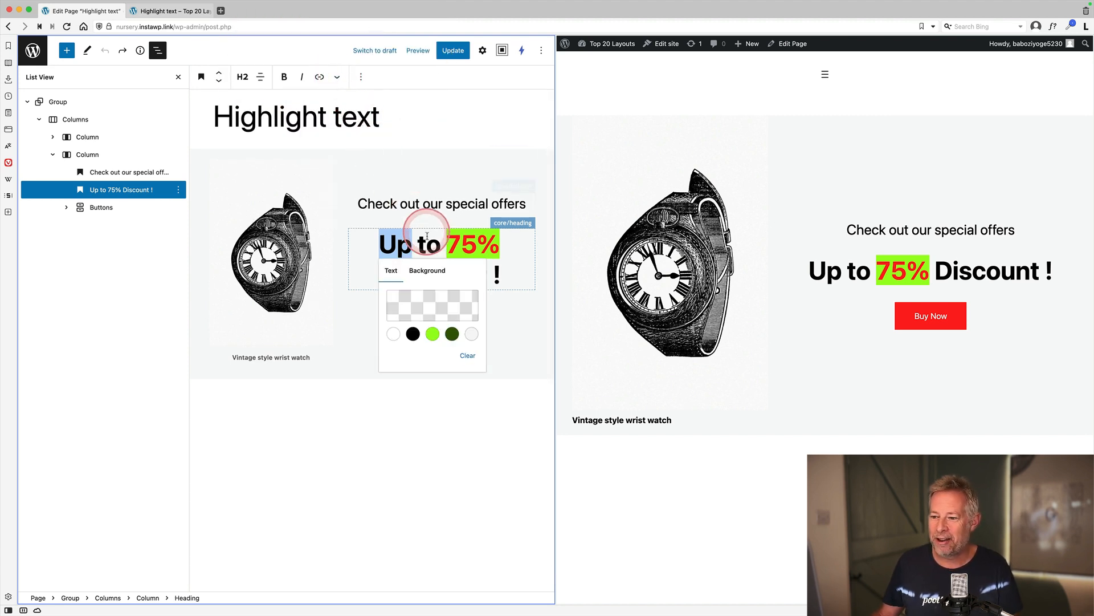
{"action": "left_click", "coordinate": [394, 334]}
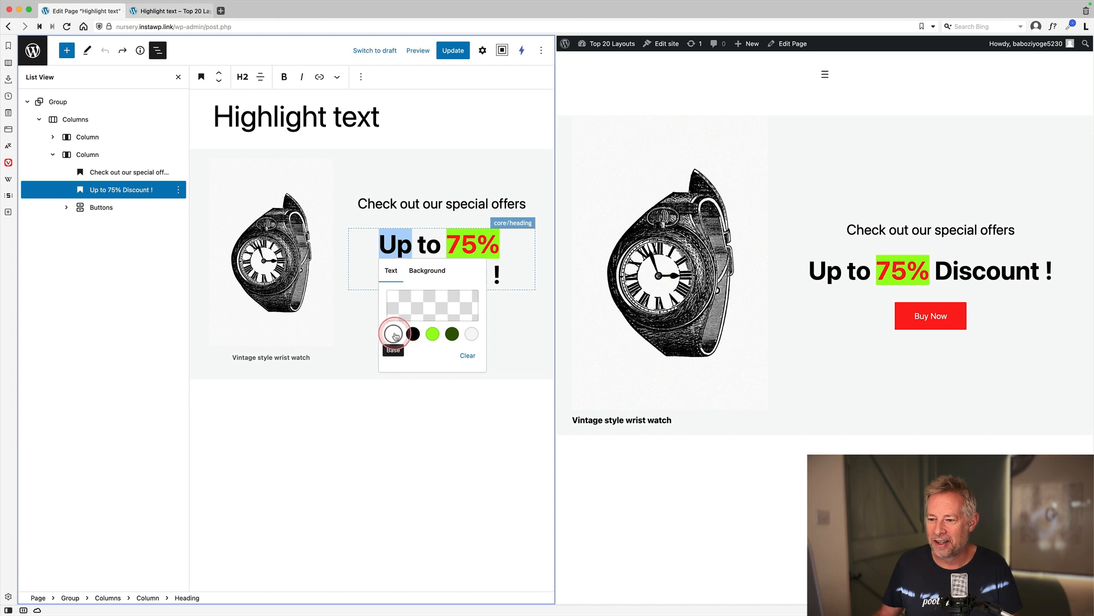
{"action": "left_click", "coordinate": [428, 270]}
{"action": "left_click", "coordinate": [434, 309]}
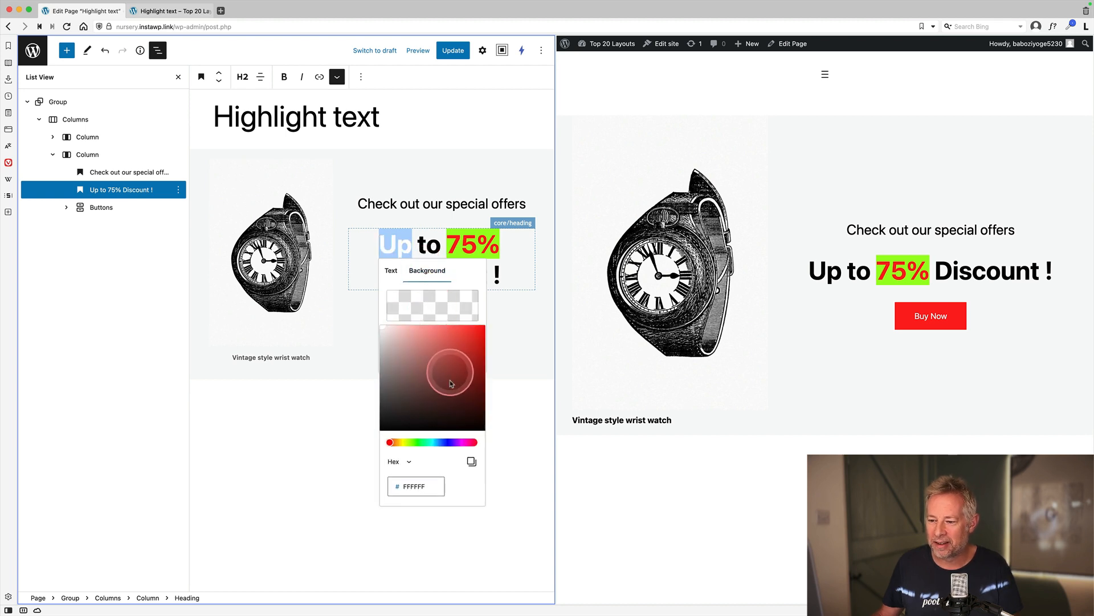
{"action": "left_click", "coordinate": [464, 443]}
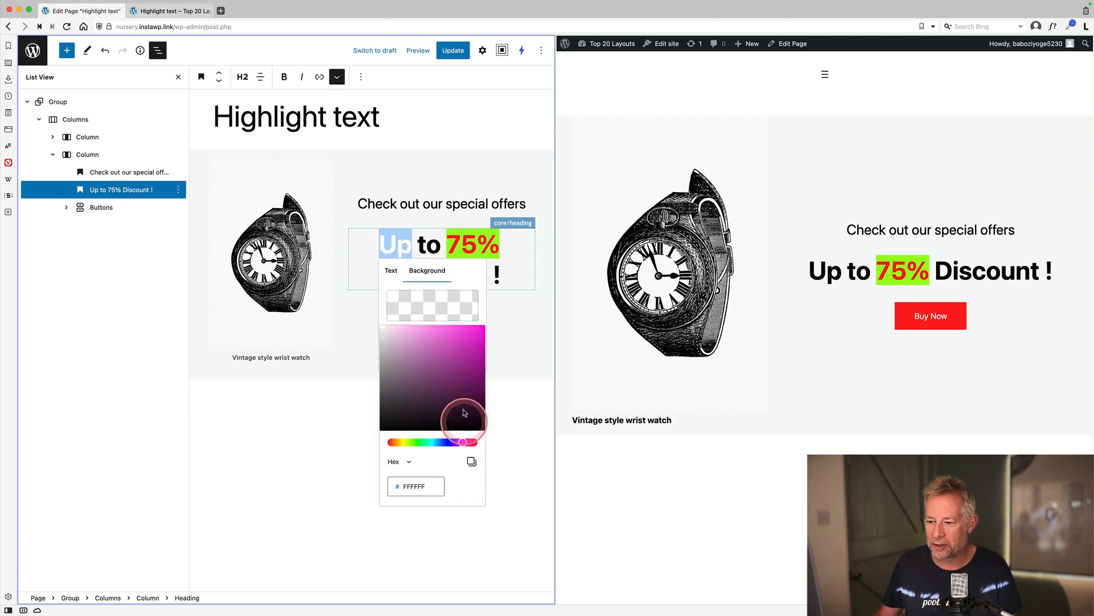
{"action": "left_click", "coordinate": [450, 340]}
{"action": "left_click", "coordinate": [448, 212]}
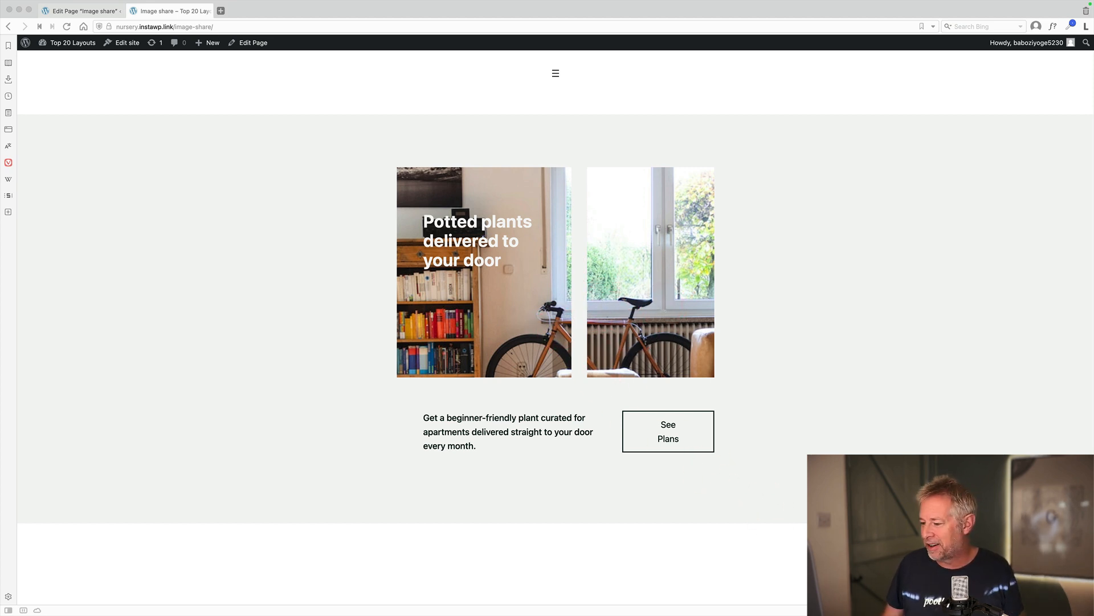
Examine the Image share layout's group, columns and two cover blocks, including the fixed background setting and how the image behaves while scrolling.
{"action": "key", "text": "super+Tab"}
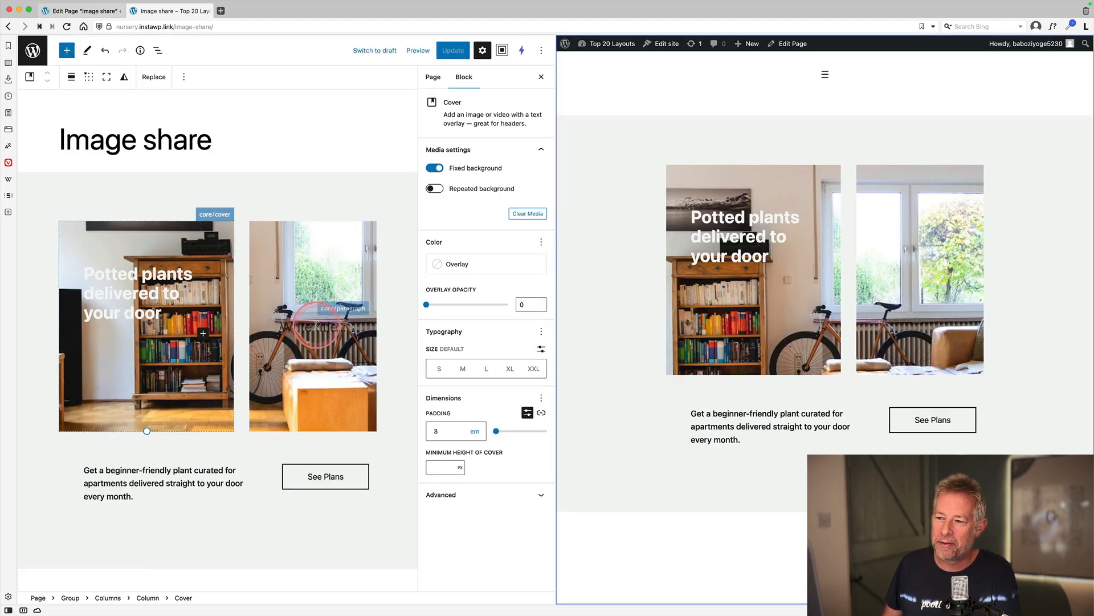
{"action": "scroll", "coordinate": [317, 328], "scroll_direction": "down", "scroll_amount": 1}
{"action": "left_click", "coordinate": [317, 328]}
{"action": "scroll", "coordinate": [317, 327], "scroll_direction": "up", "scroll_amount": 2}
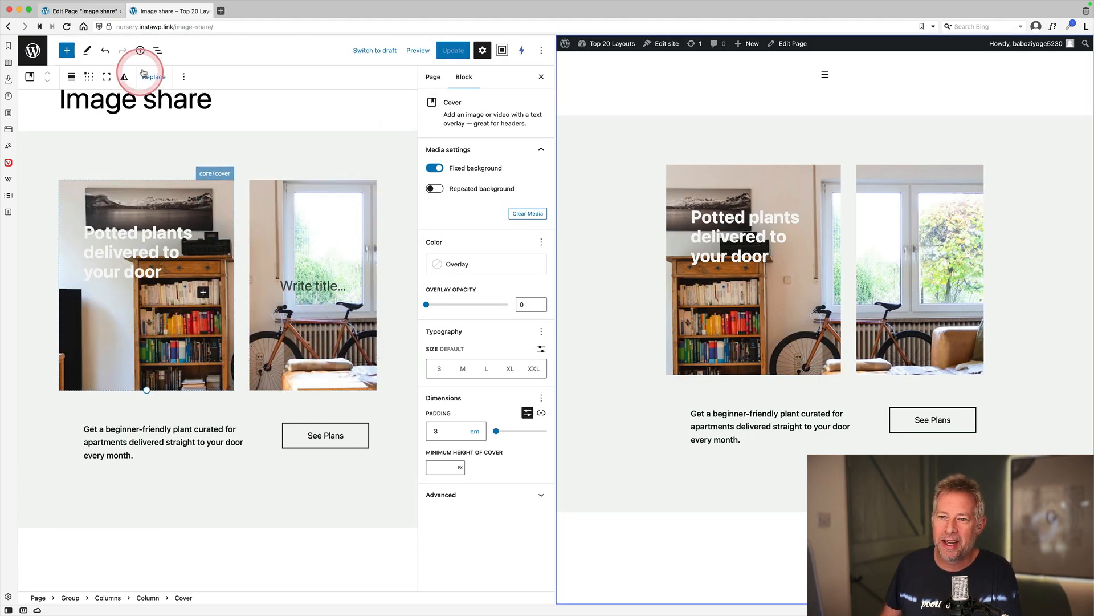
{"action": "left_click", "coordinate": [157, 53]}
{"action": "left_click", "coordinate": [55, 102]}
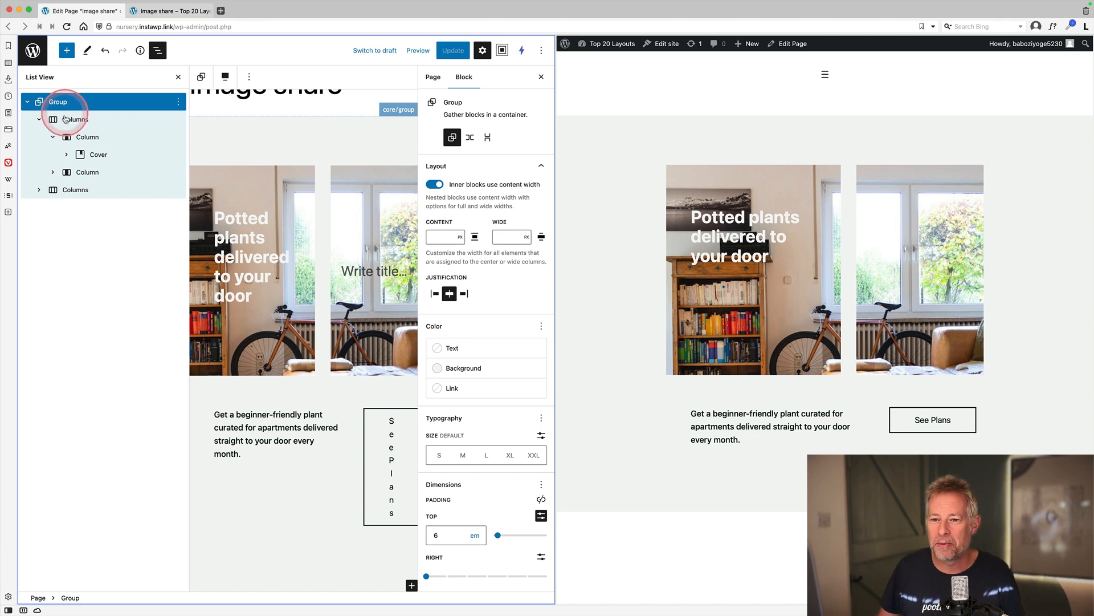
{"action": "left_click", "coordinate": [66, 119]}
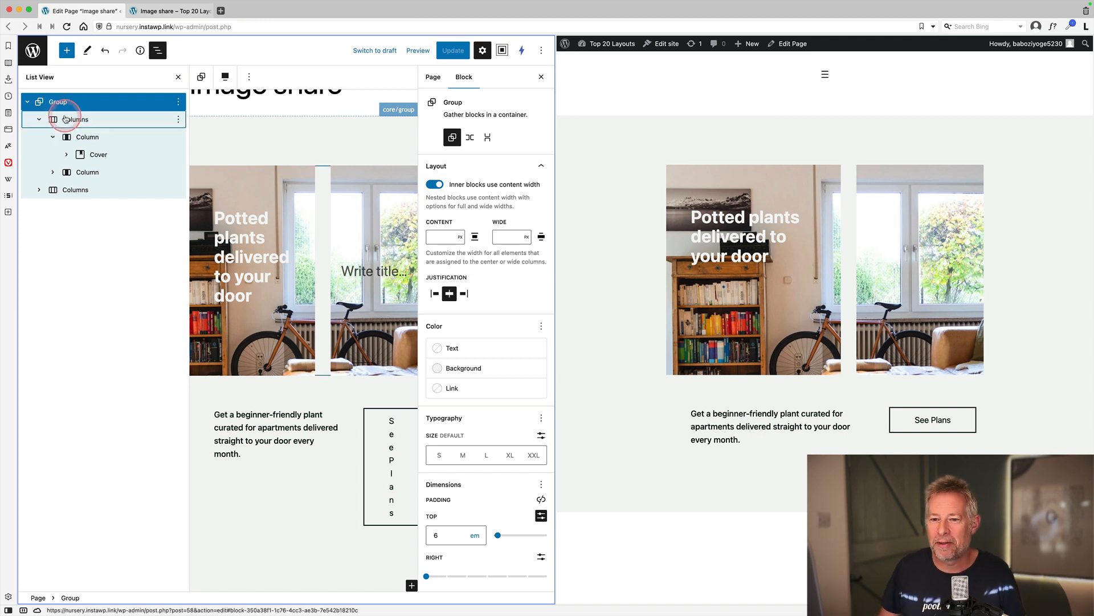
{"action": "left_click", "coordinate": [91, 154]}
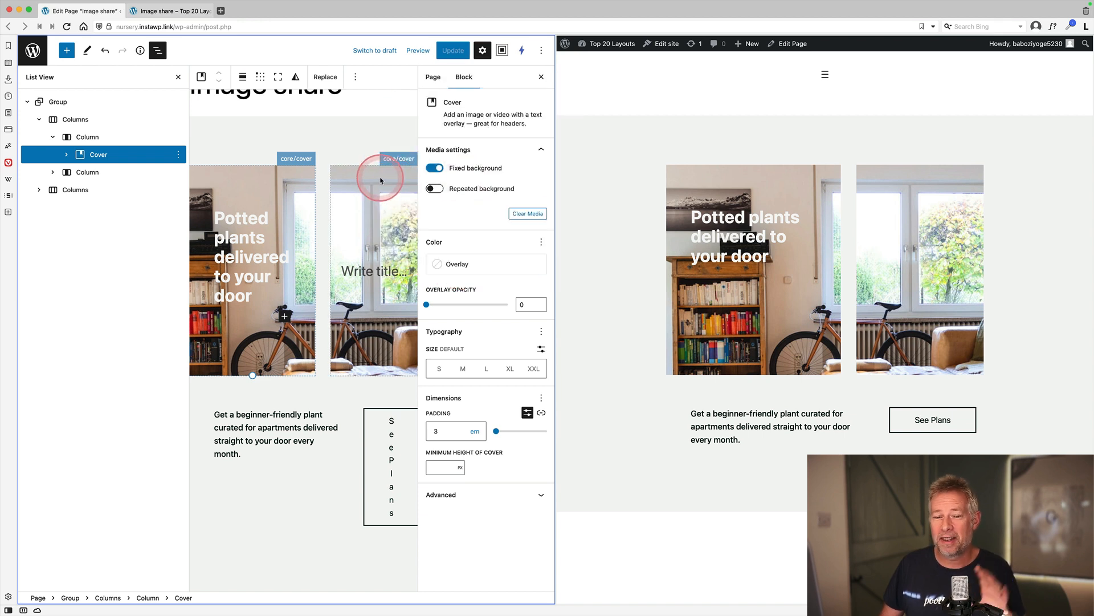
{"action": "left_click", "coordinate": [381, 181]}
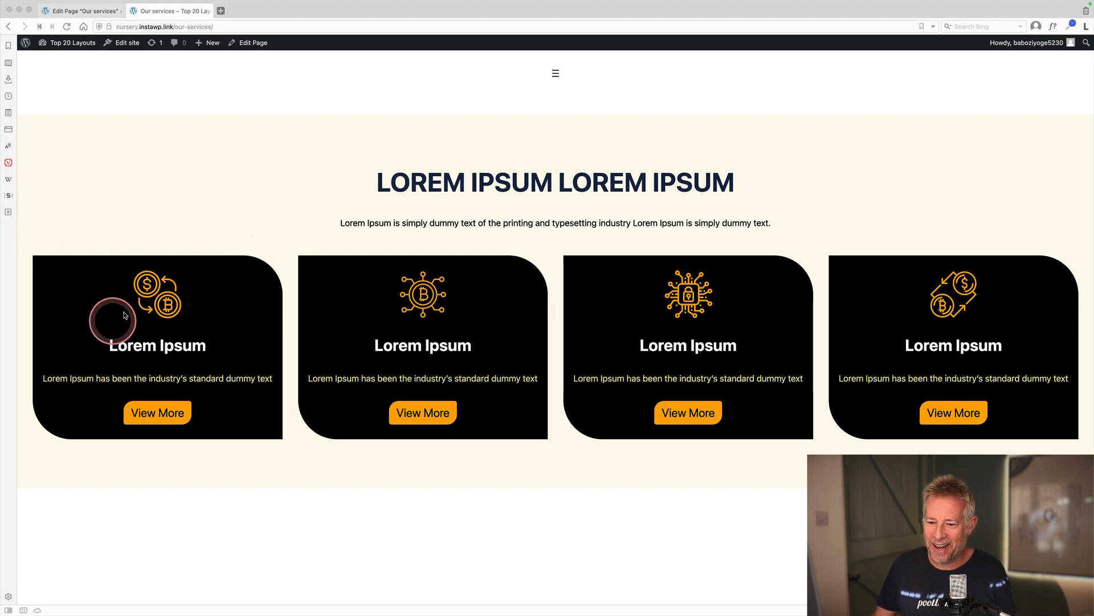
Examine the Our services layout's block structure beside the live page, including the heading columns block and the four-column cards block.
{"action": "key", "text": "super+Tab"}
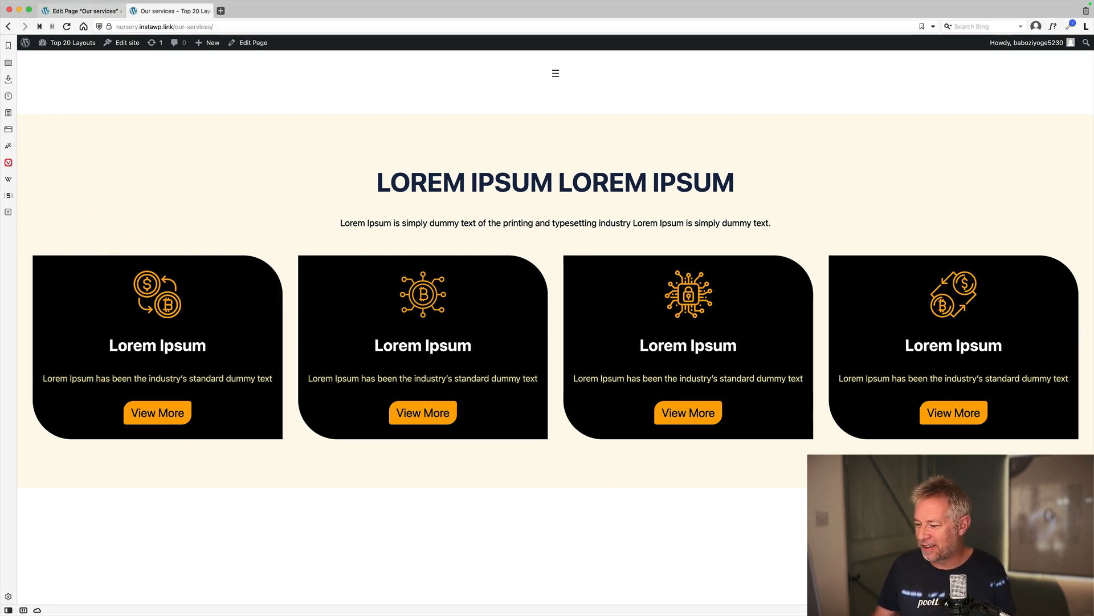
{"action": "left_click", "coordinate": [935, 587]}
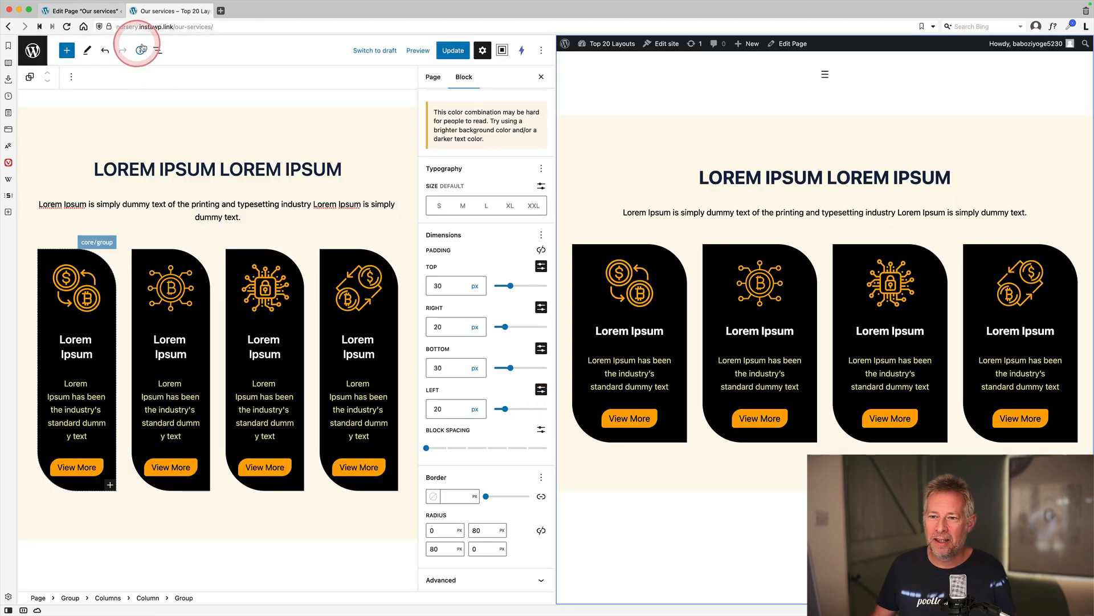
{"action": "left_click", "coordinate": [158, 50]}
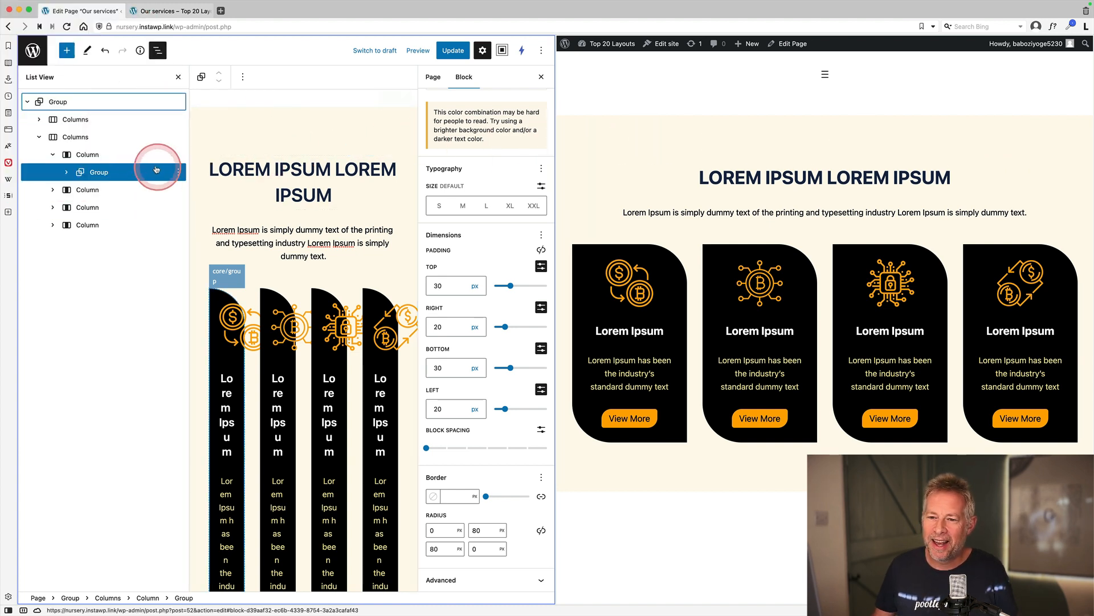
{"action": "left_click", "coordinate": [85, 119]}
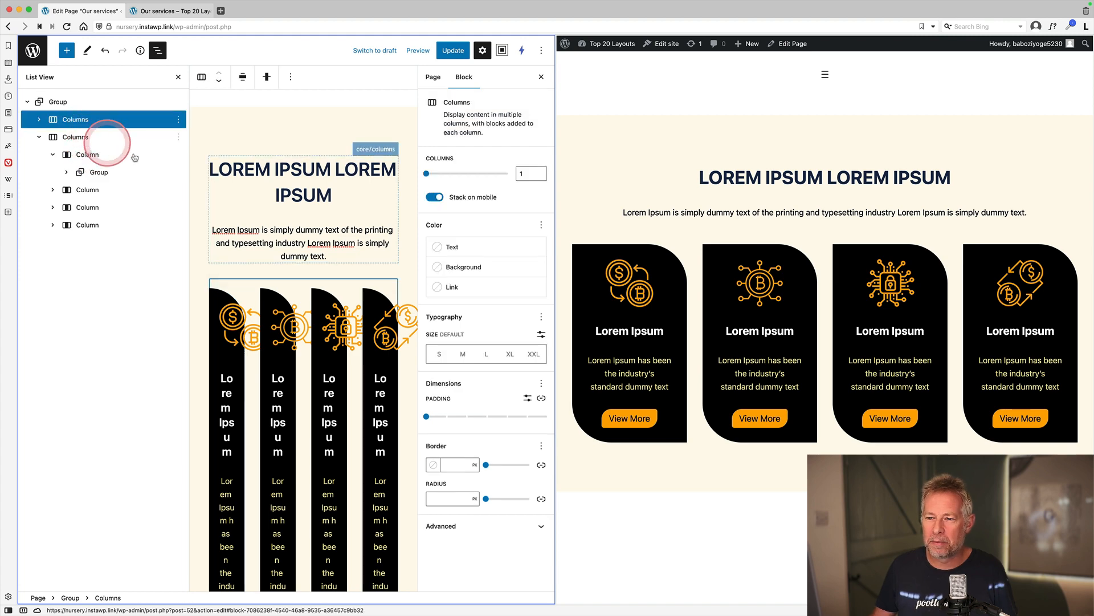
{"action": "left_click", "coordinate": [81, 139]}
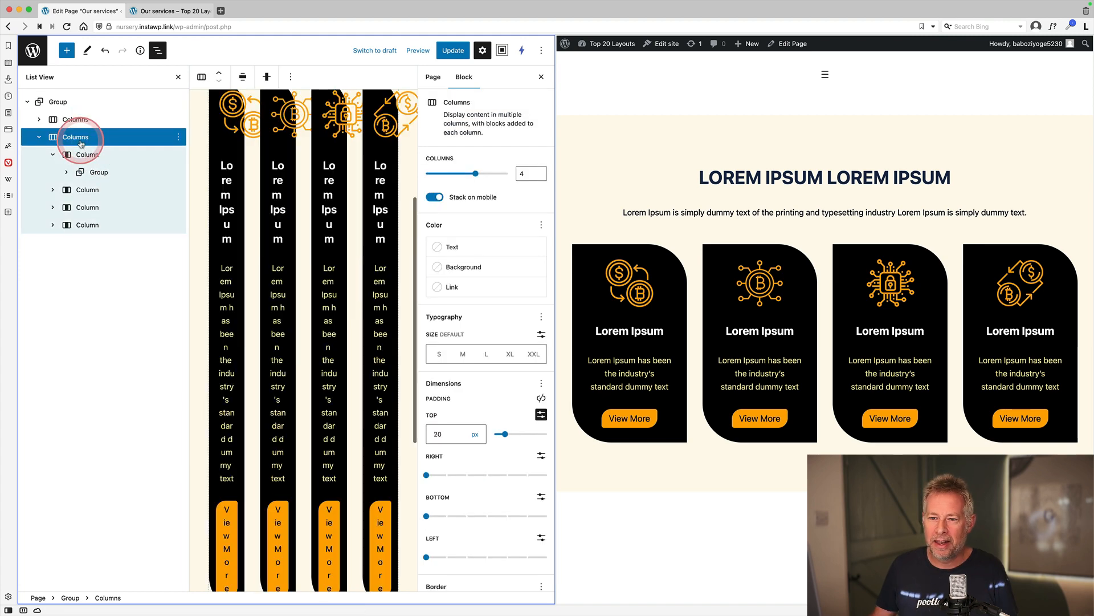
{"action": "left_click", "coordinate": [179, 77]}
{"action": "scroll", "coordinate": [171, 194], "scroll_direction": "up", "scroll_amount": 5}
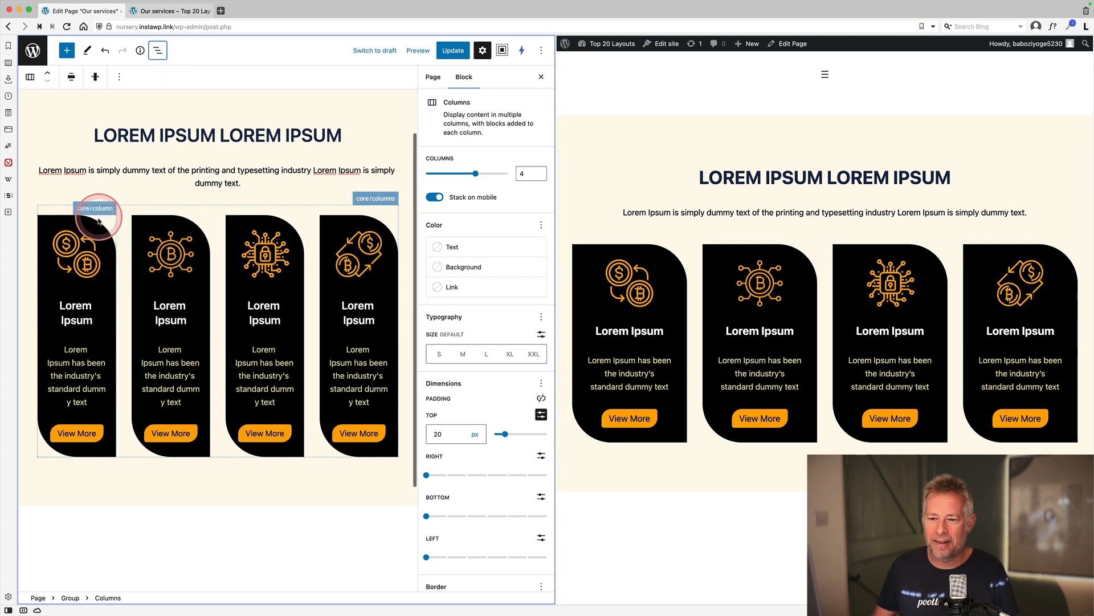
Examine the first service card's column and inner group, including the group's background colour, padding and individual corner radius settings.
{"action": "left_click", "coordinate": [98, 222]}
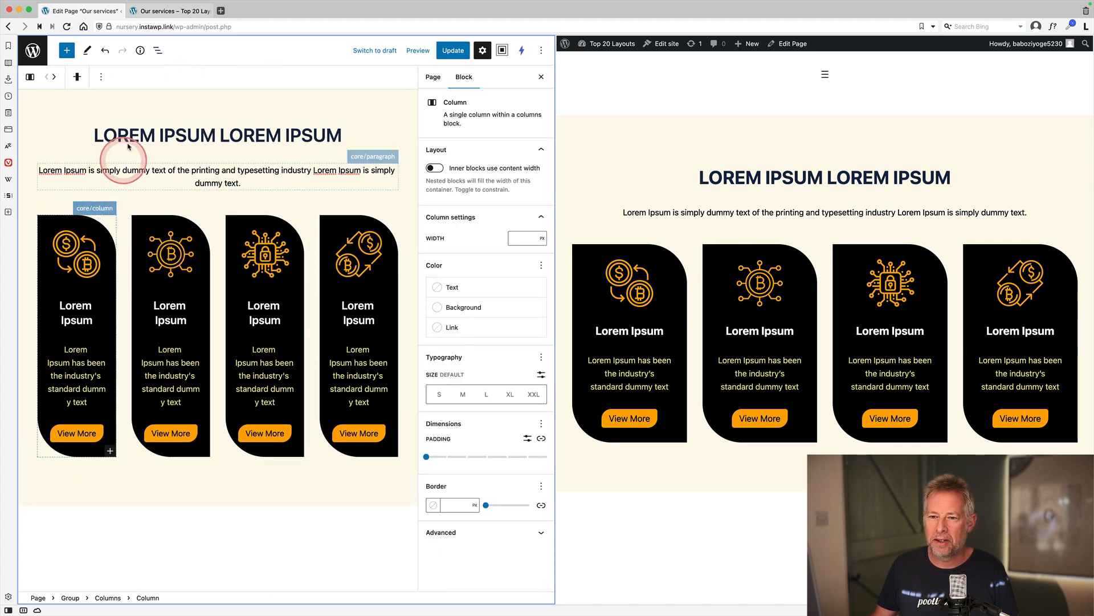
{"action": "left_click", "coordinate": [158, 50]}
{"action": "left_click", "coordinate": [53, 155]}
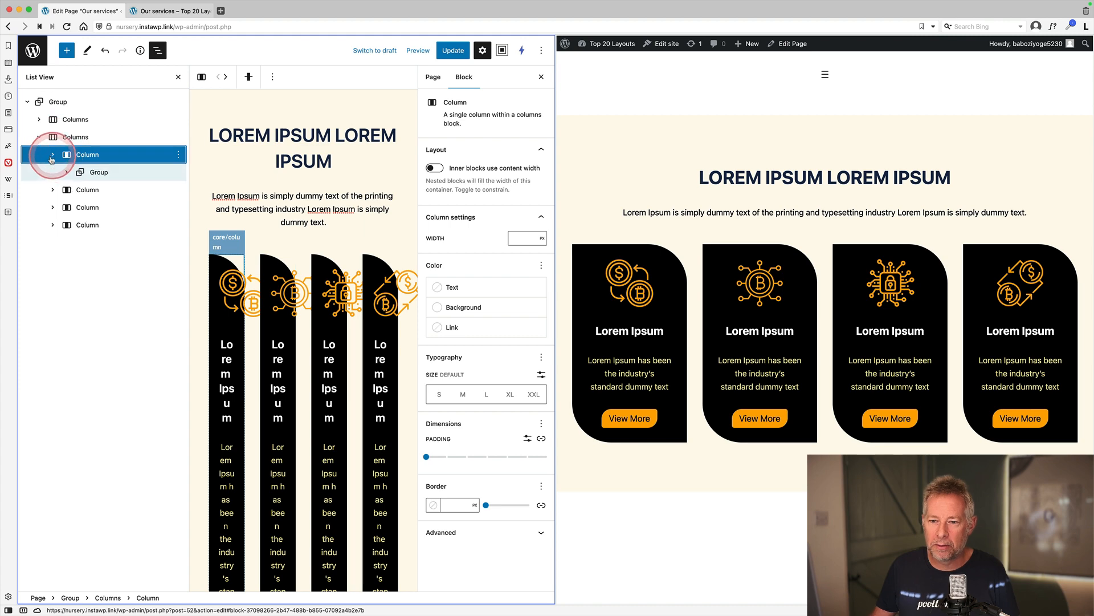
{"action": "left_click", "coordinate": [142, 172]}
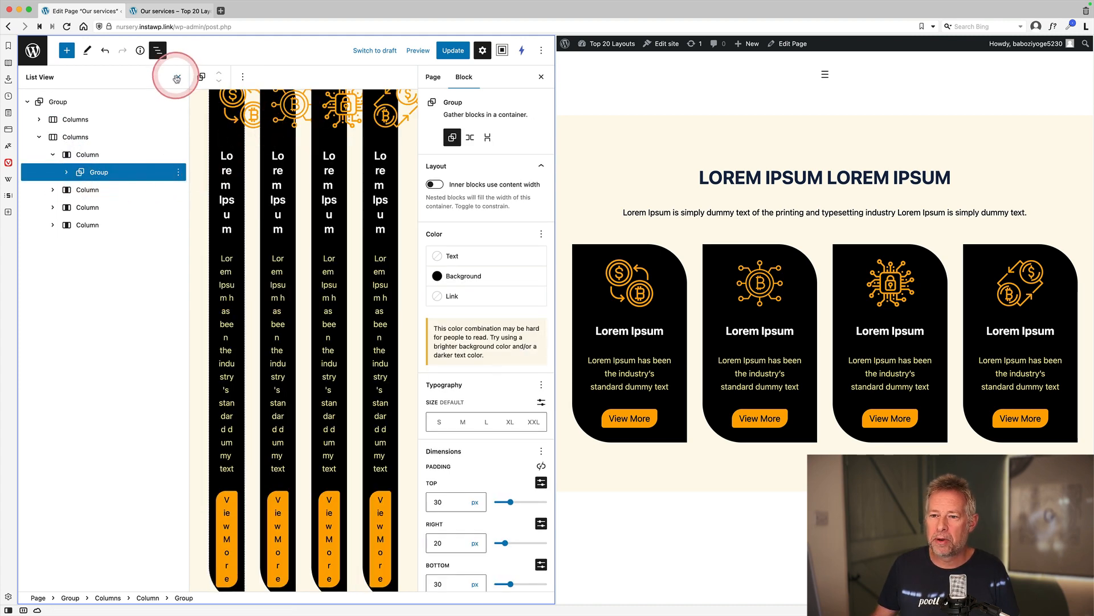
{"action": "left_click", "coordinate": [158, 50]}
{"action": "scroll", "coordinate": [433, 385], "scroll_direction": "down", "scroll_amount": 5}
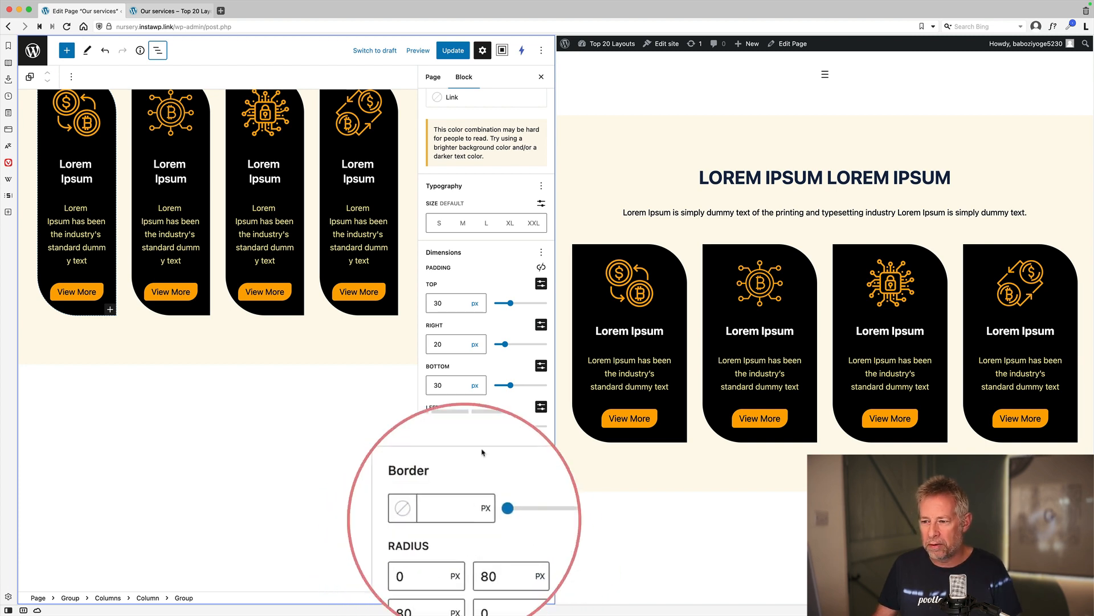
{"action": "scroll", "coordinate": [496, 370], "scroll_direction": "up", "scroll_amount": 5}
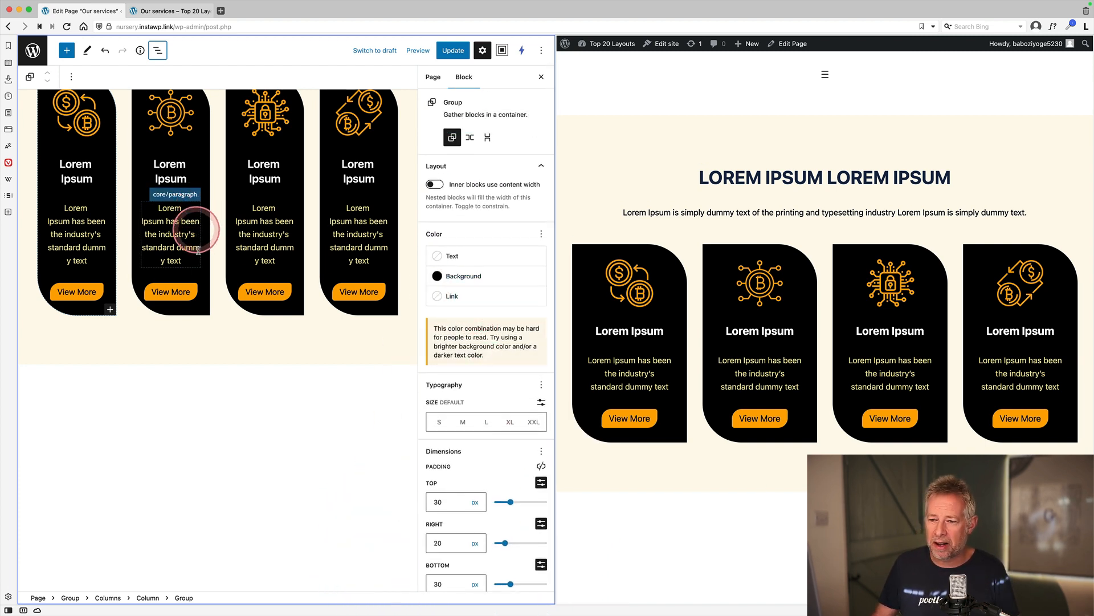
{"action": "scroll", "coordinate": [499, 482], "scroll_direction": "down", "scroll_amount": 5}
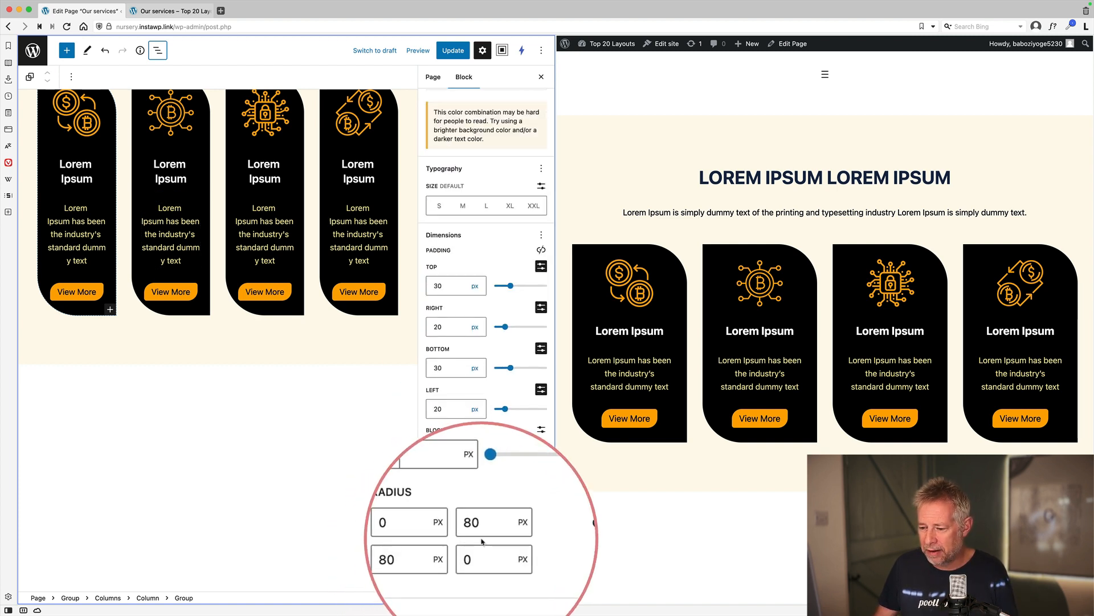
{"action": "scroll", "coordinate": [97, 232], "scroll_direction": "up", "scroll_amount": 3}
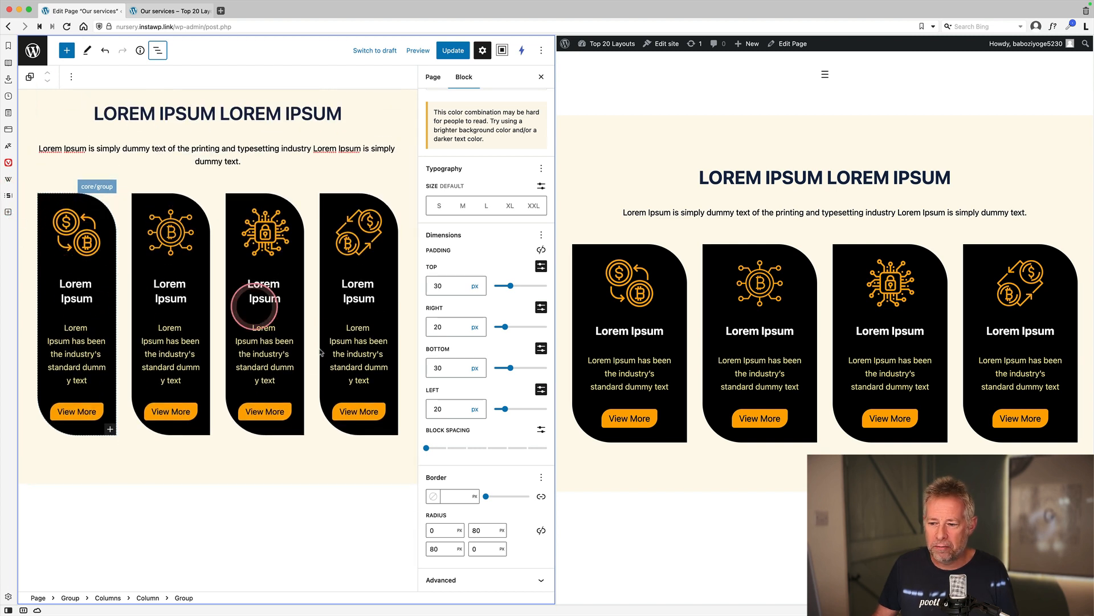
{"action": "left_click", "coordinate": [439, 531]}
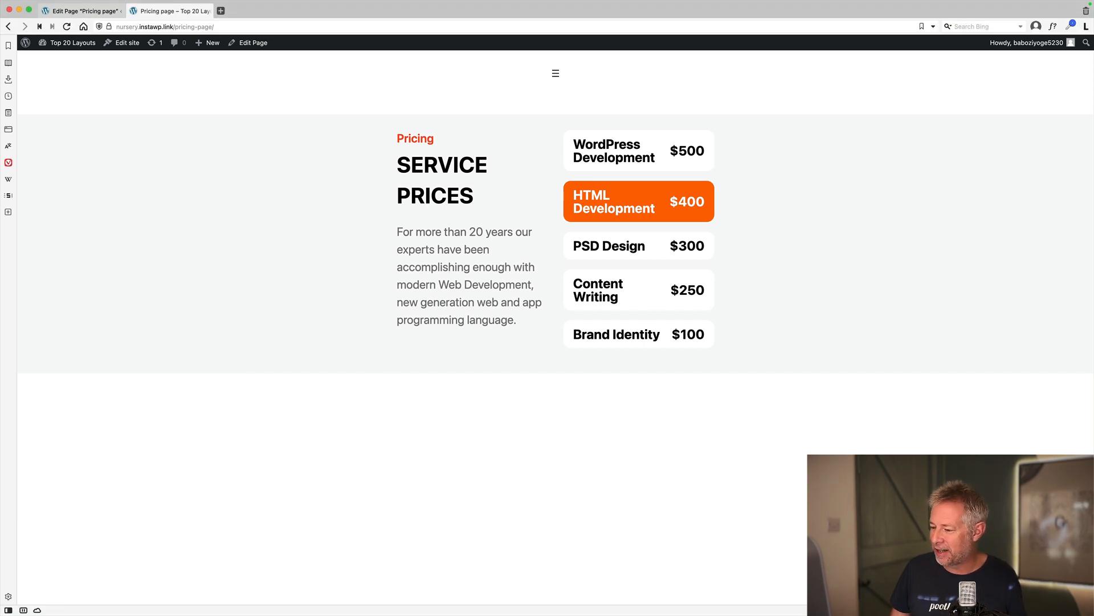
Show the Pricing page editor beside the live page, widen the editor pane and examine the outer group's layout settings.
{"action": "key", "text": "ctrl+F9"}
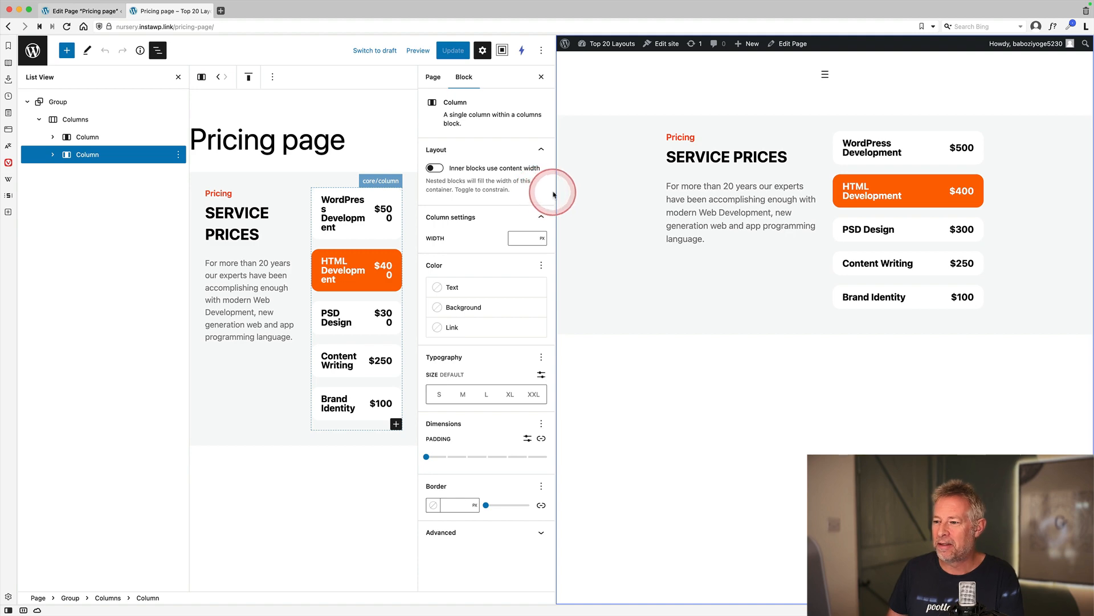
{"action": "left_click_drag", "start_coordinate": [555, 192], "coordinate": [794, 191]}
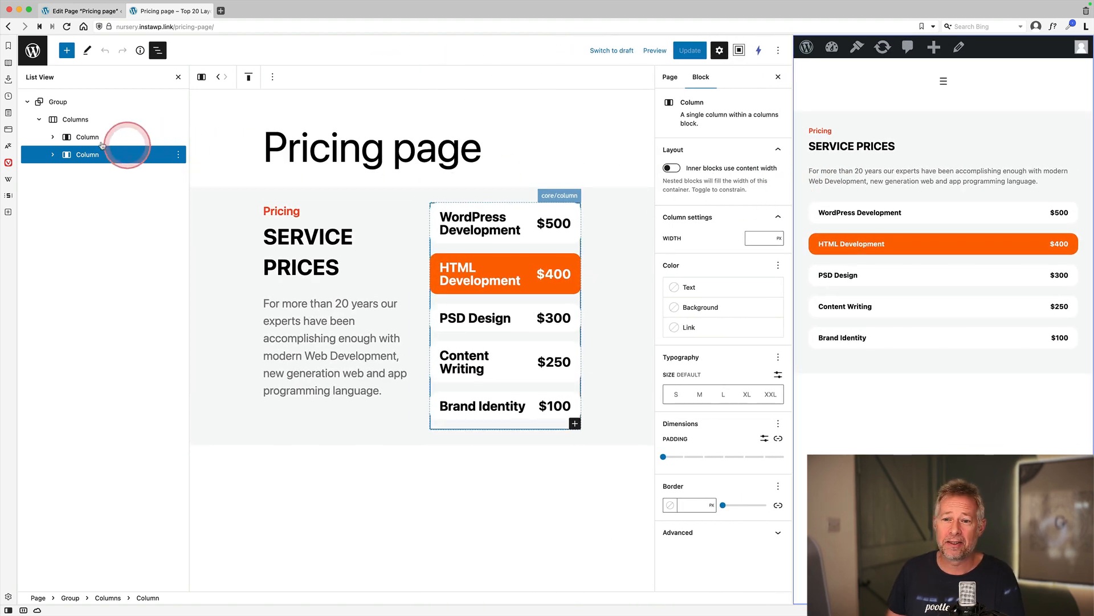
{"action": "left_click", "coordinate": [39, 120]}
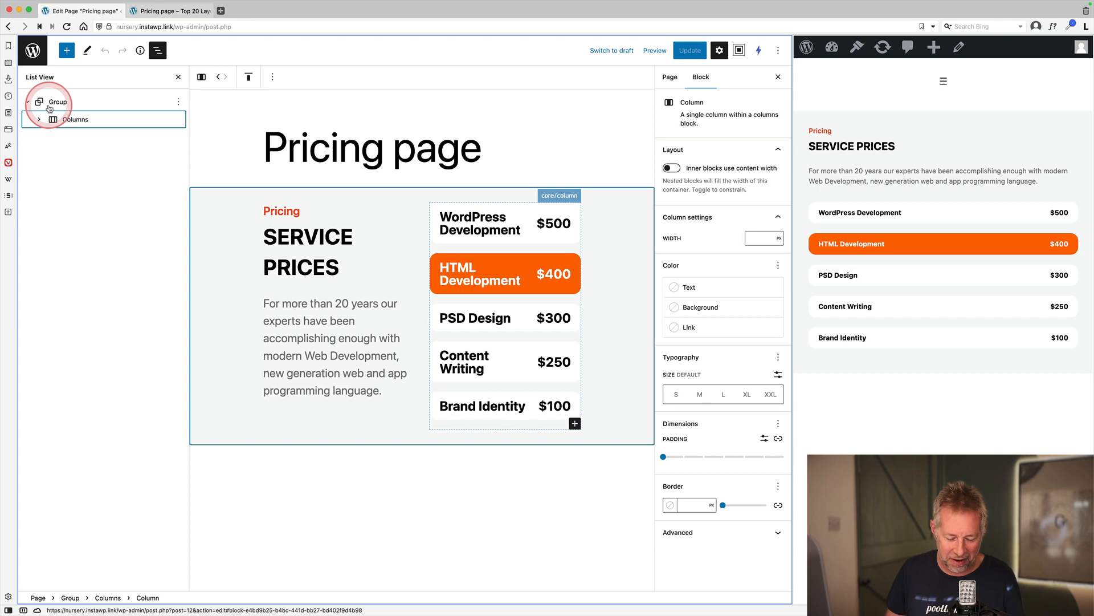
{"action": "left_click", "coordinate": [50, 109]}
{"action": "left_click", "coordinate": [430, 191]}
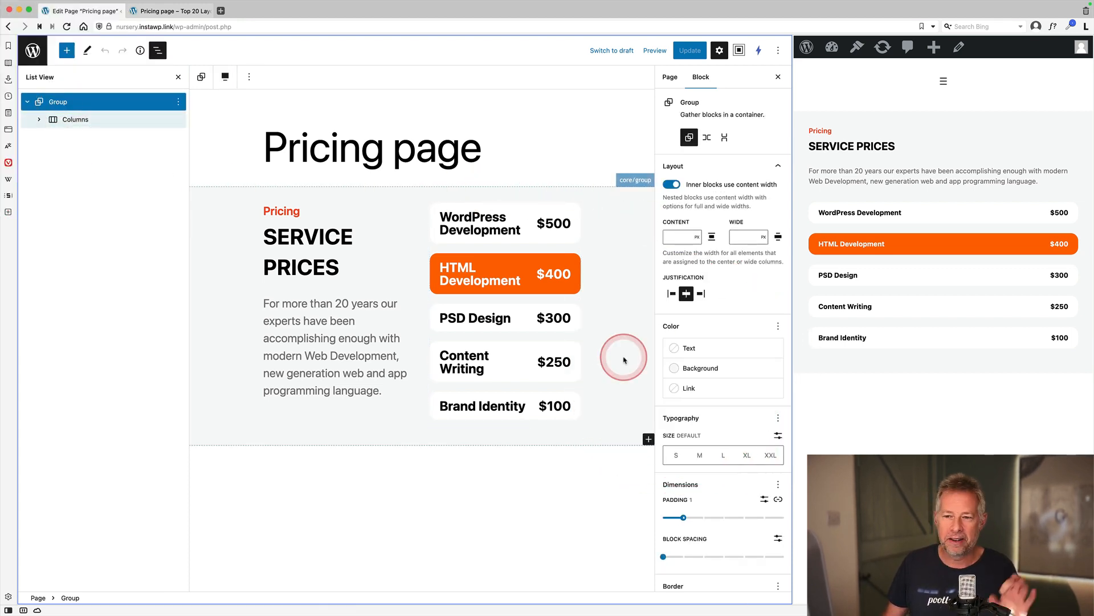
Examine the Pricing page's main columns block, its two columns and the nested columns blocks that form the price rows.
{"action": "left_click", "coordinate": [38, 121]}
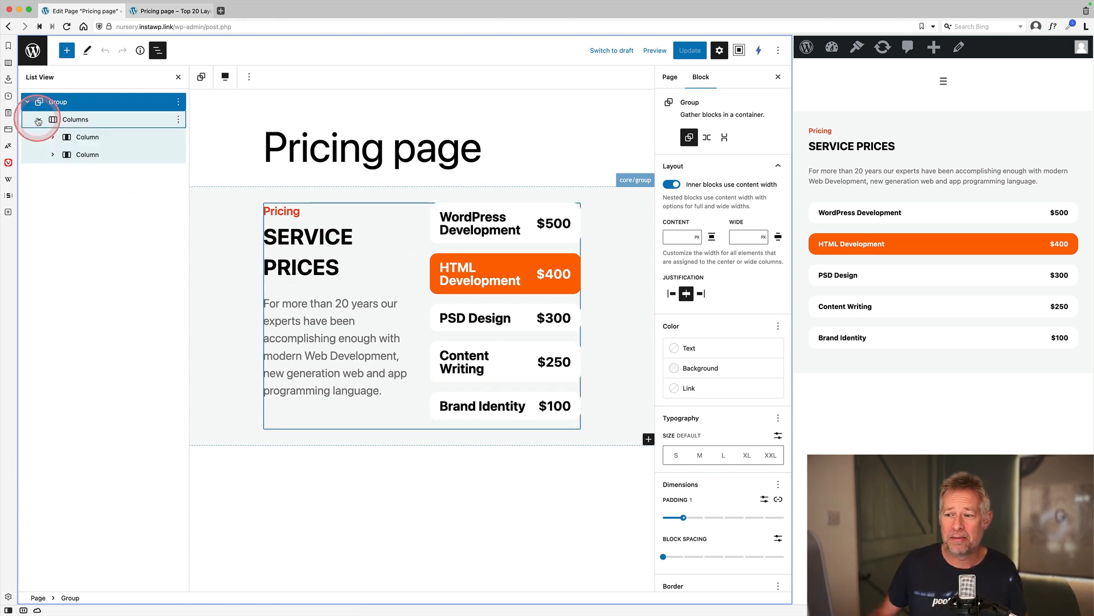
{"action": "left_click", "coordinate": [59, 121]}
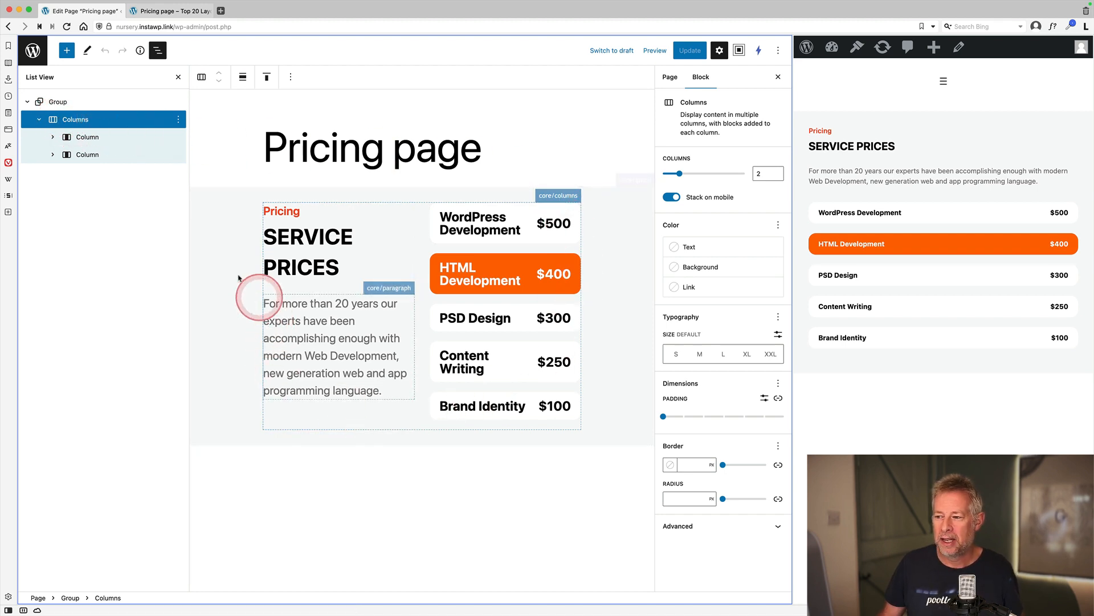
{"action": "left_click", "coordinate": [88, 138]}
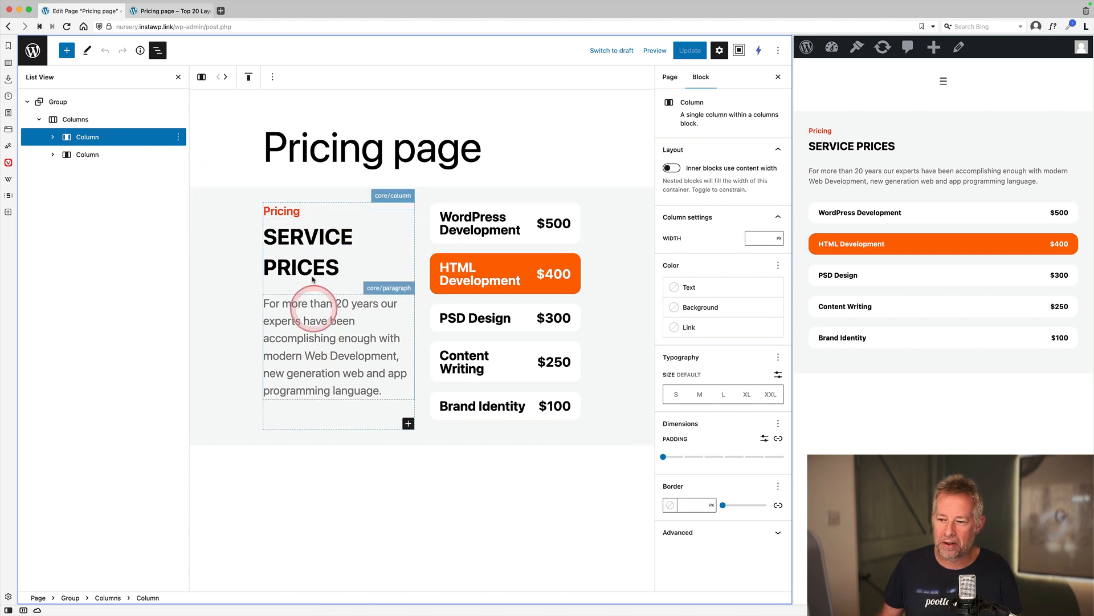
{"action": "left_click", "coordinate": [52, 154]}
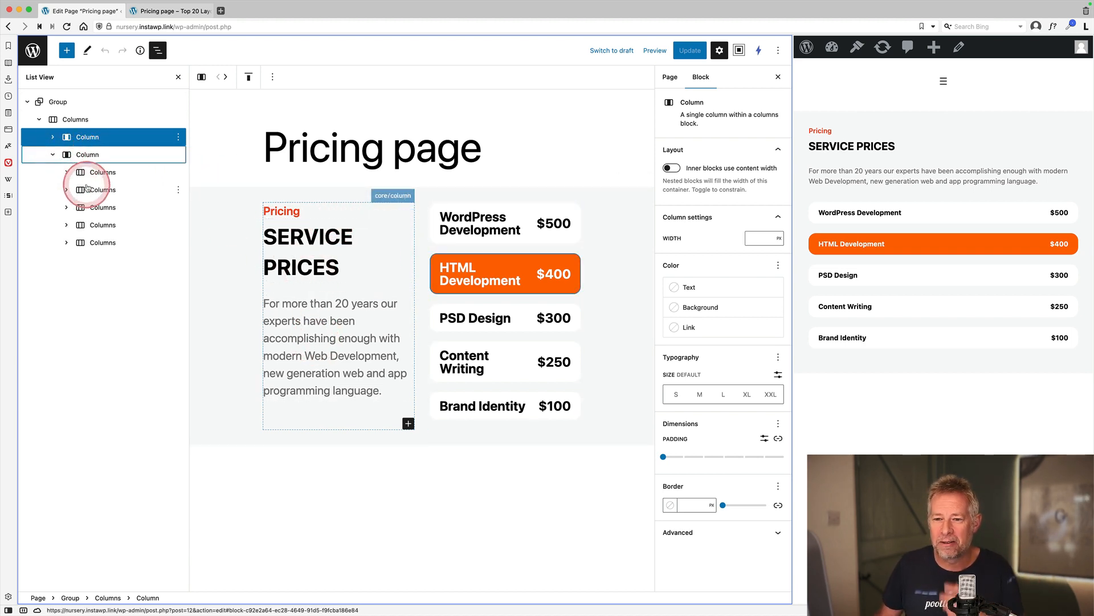
{"action": "left_click", "coordinate": [88, 157]}
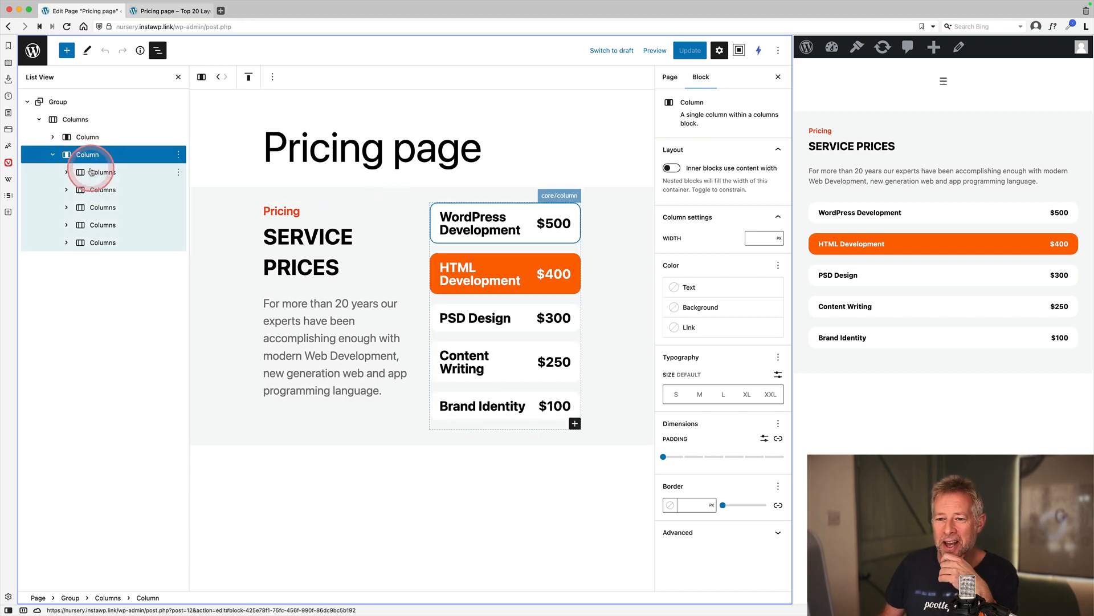
{"action": "left_click", "coordinate": [92, 172]}
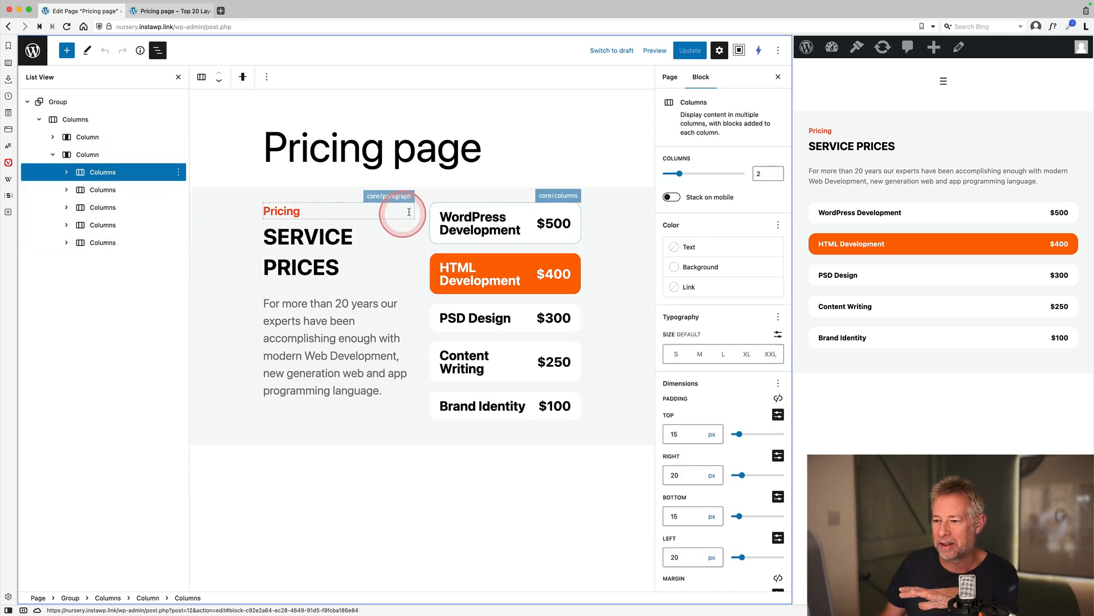
{"action": "left_click", "coordinate": [457, 427]}
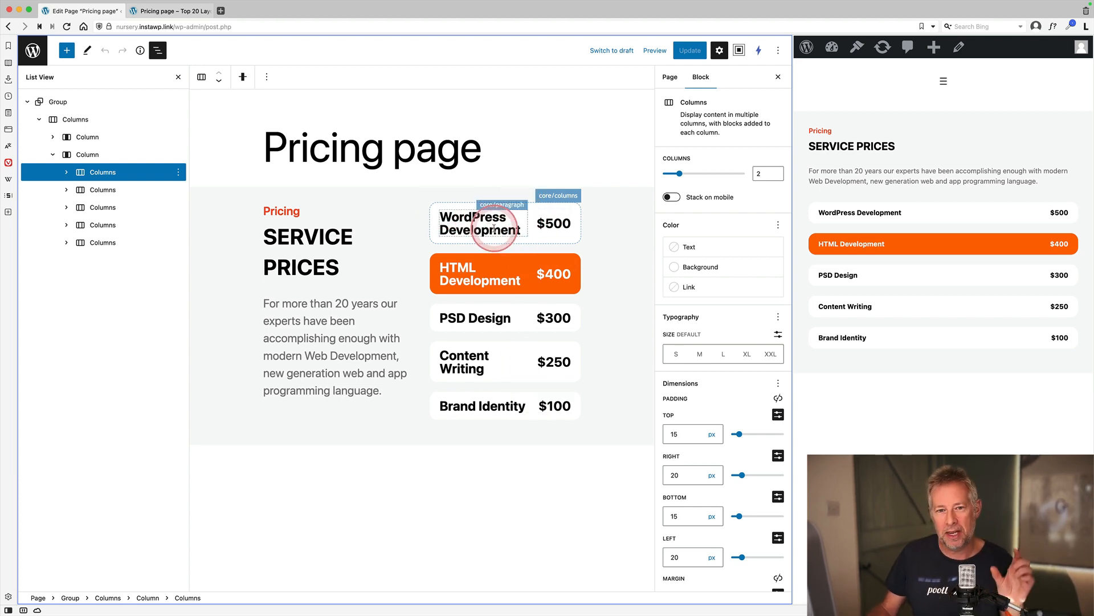
Examine the WordPress Development price row's columns block, including the width of its service name column and the background setting.
{"action": "left_click", "coordinate": [66, 173]}
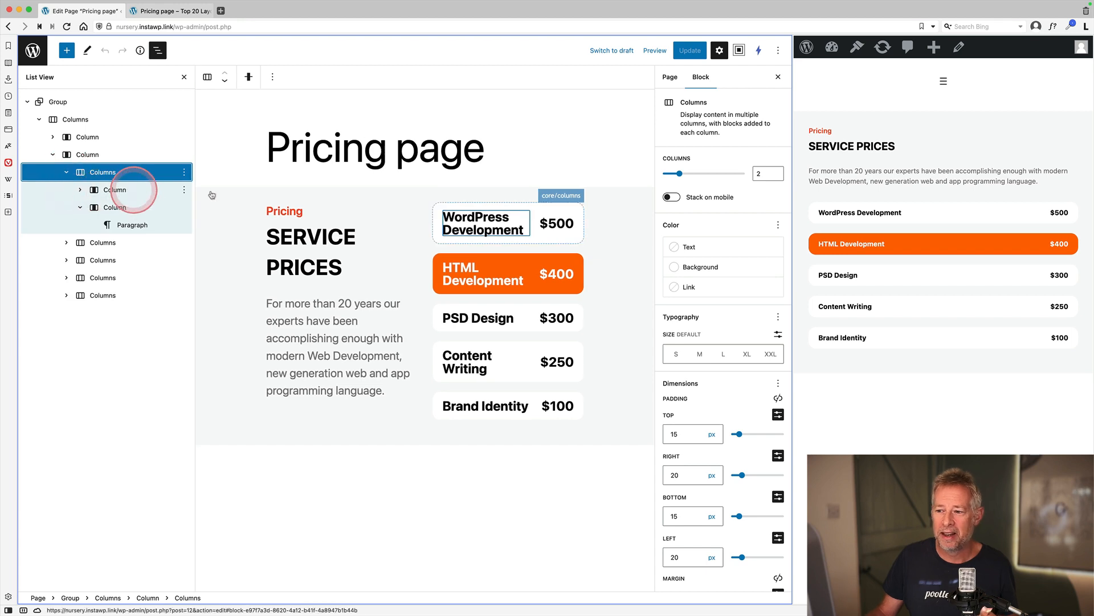
{"action": "left_click", "coordinate": [109, 172]}
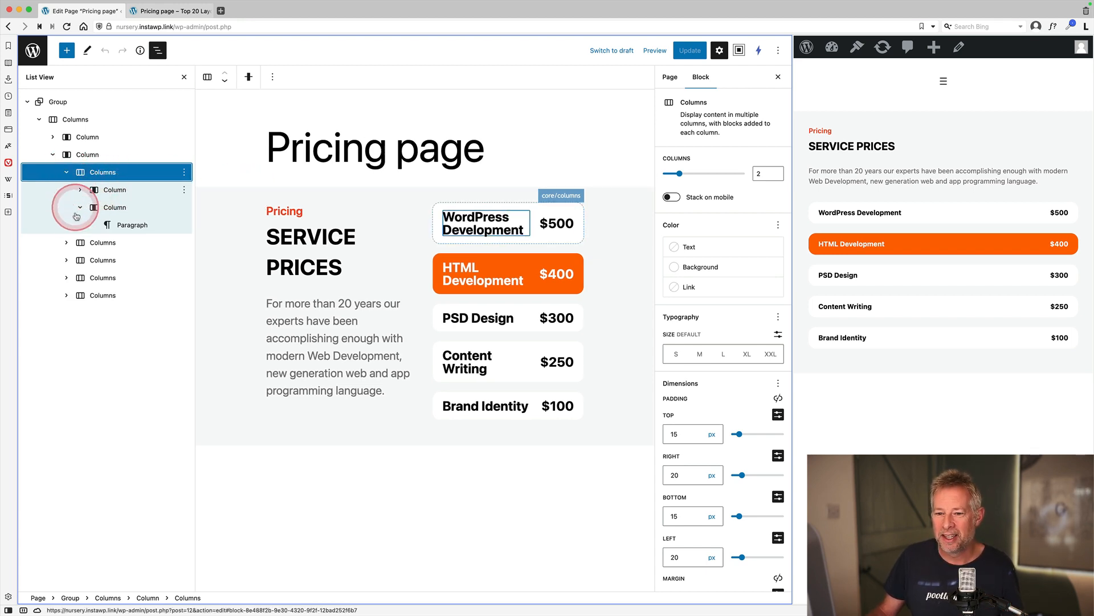
{"action": "left_click", "coordinate": [103, 192]}
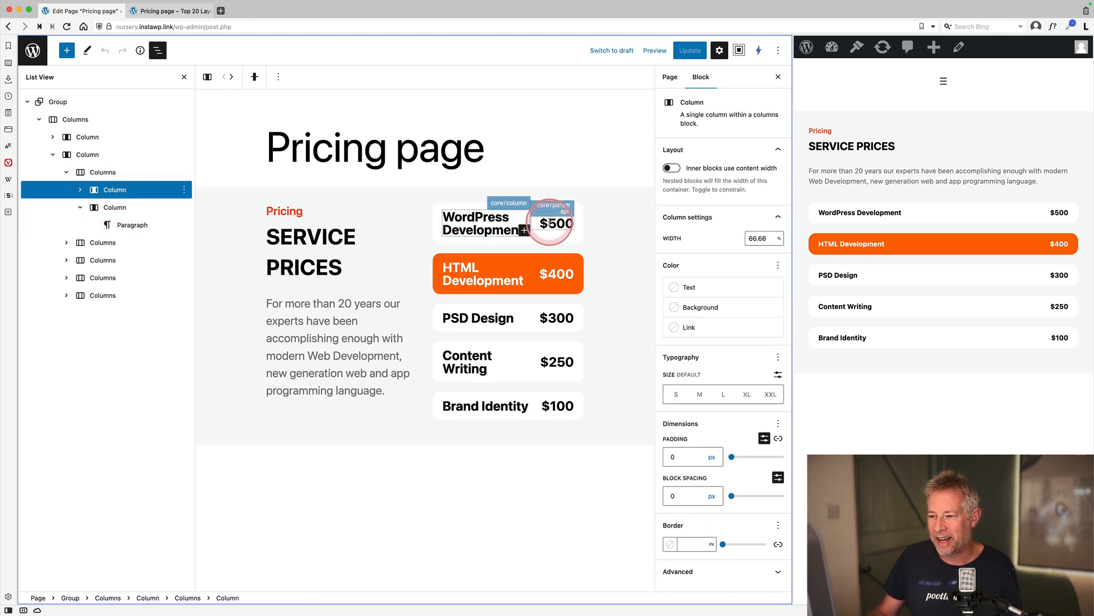
{"action": "left_click", "coordinate": [77, 209]}
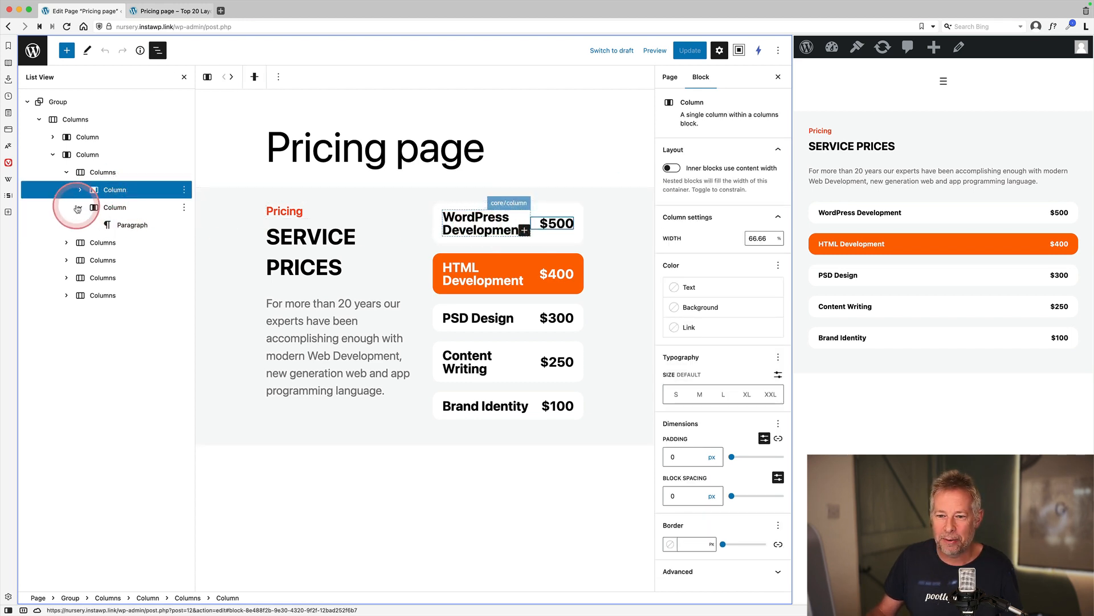
{"action": "left_click", "coordinate": [95, 175]}
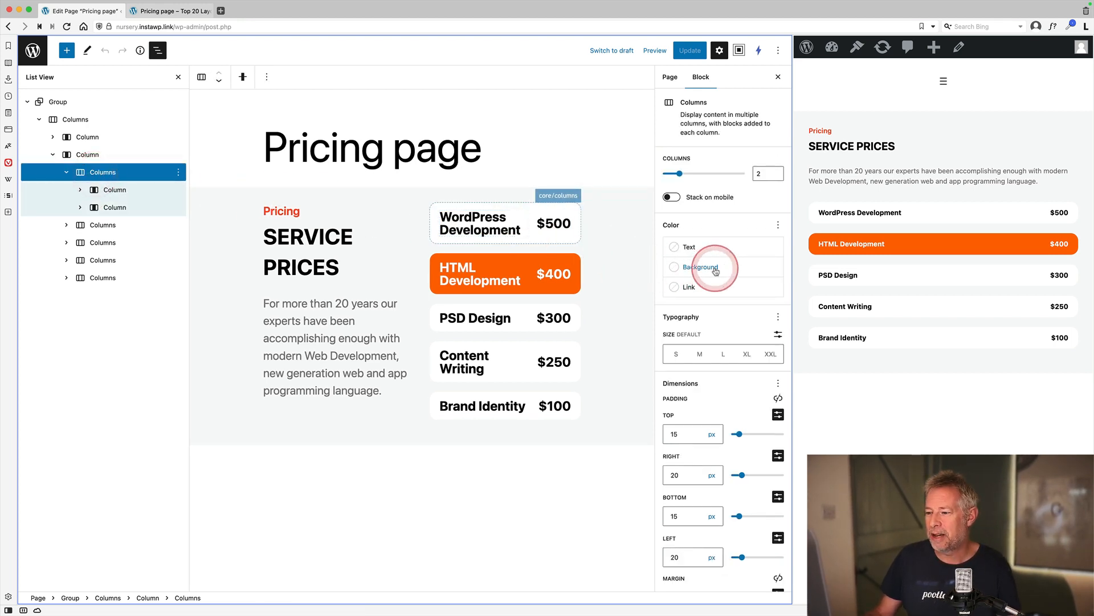
Examine the HTML Development row's background, padding and margin, and try adjusting its border radius.
{"action": "left_click", "coordinate": [90, 224]}
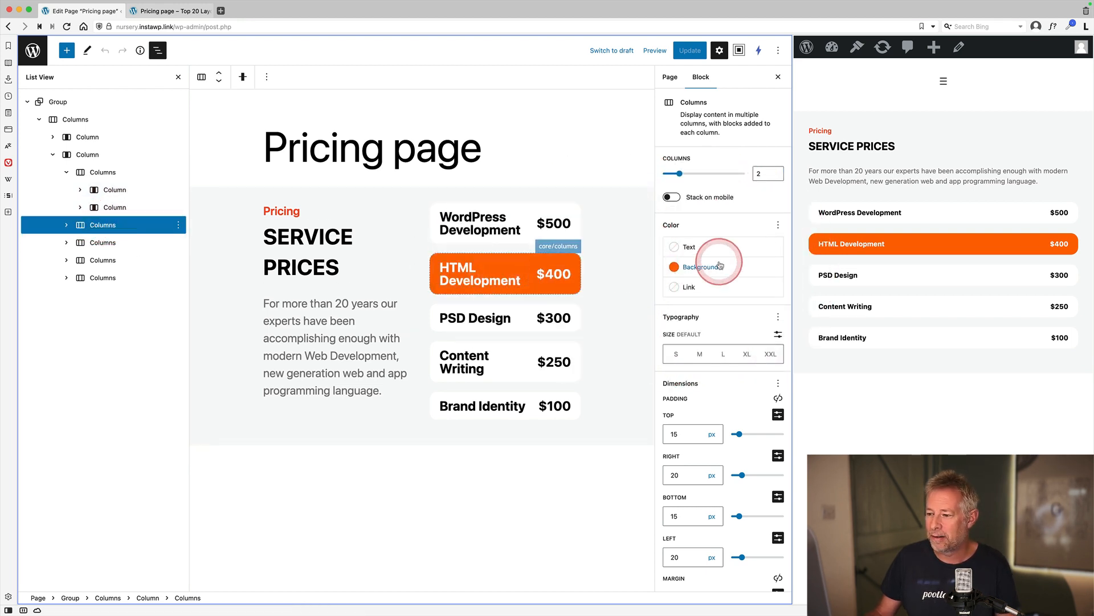
{"action": "scroll", "coordinate": [728, 444], "scroll_direction": "down", "scroll_amount": 5}
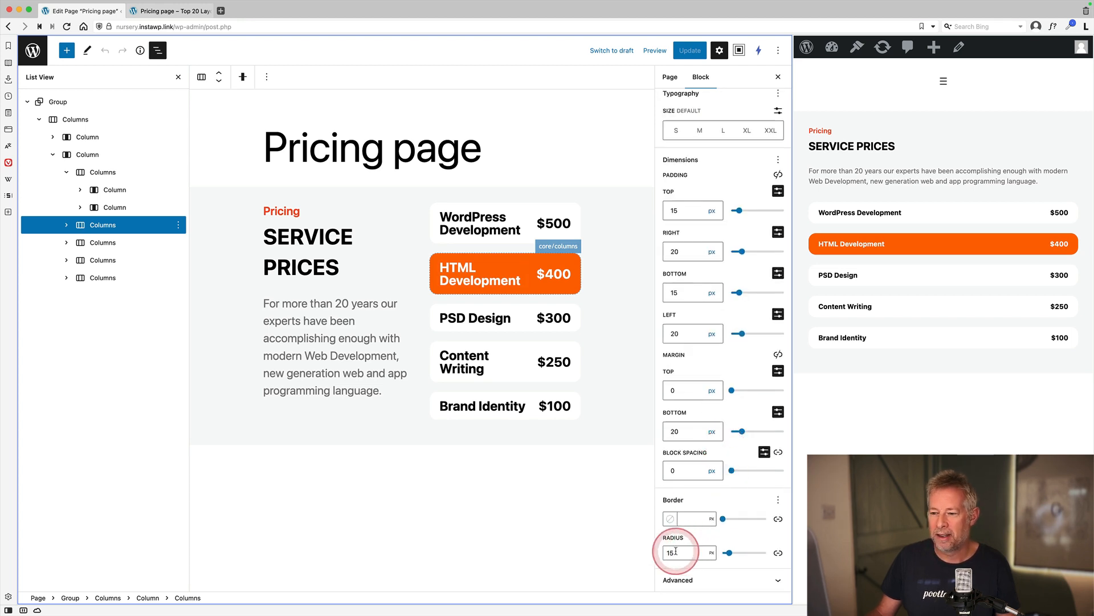
{"action": "mouse_move", "coordinate": [730, 552]}
{"action": "left_mouse_down"}
{"action": "mouse_move", "coordinate": [749, 555]}
{"action": "mouse_move", "coordinate": [723, 554]}
{"action": "mouse_move", "coordinate": [736, 554]}
{"action": "left_mouse_up"}
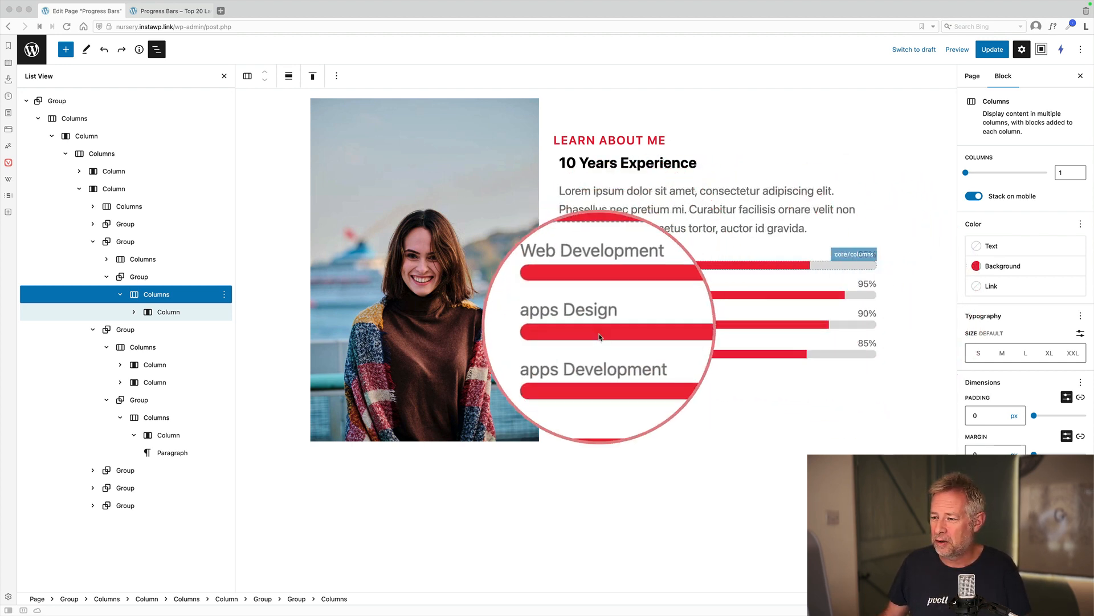
Try separating the grey and red gradient stops in the Web Design progress bar's background, and bring them back together for a sharp edge.
{"action": "left_click", "coordinate": [860, 287]}
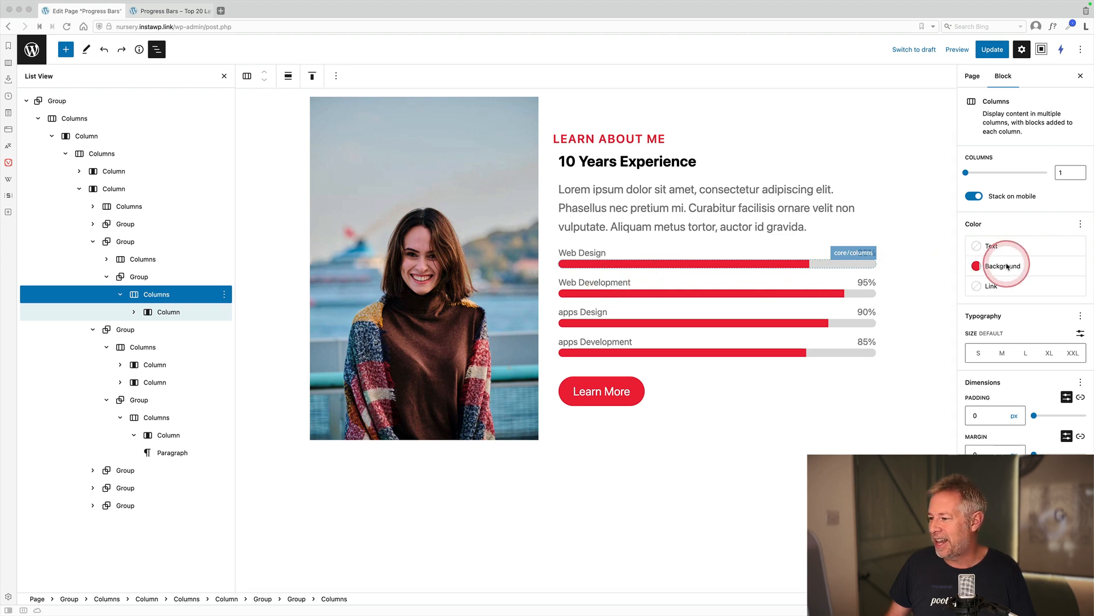
{"action": "left_click", "coordinate": [990, 268]}
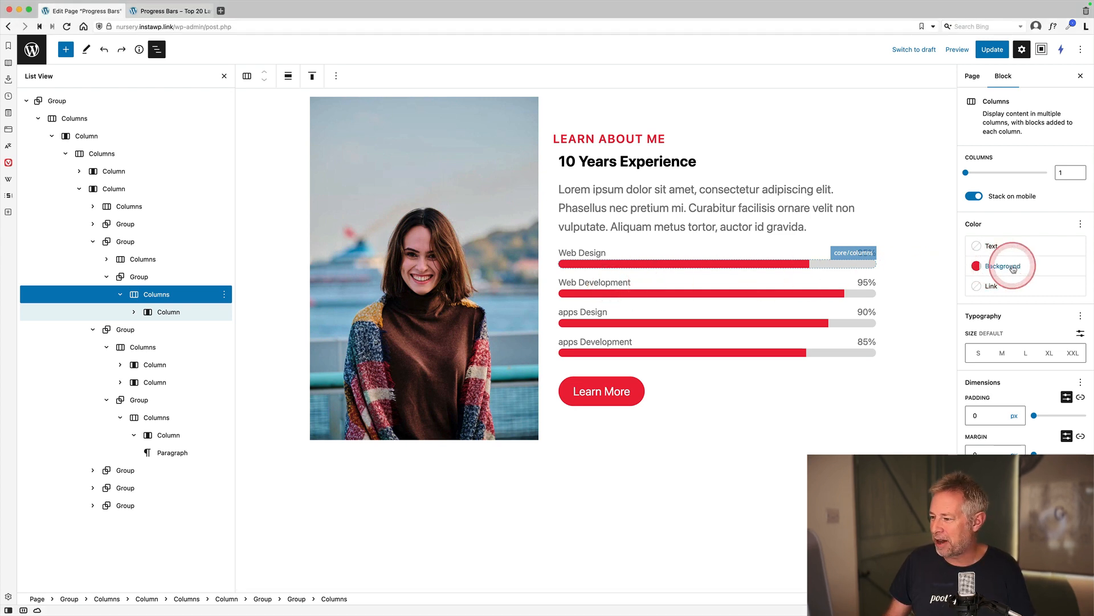
{"action": "left_click", "coordinate": [1013, 266]}
{"action": "mouse_move", "coordinate": [912, 303]}
{"action": "left_mouse_down"}
{"action": "mouse_move", "coordinate": [866, 304]}
{"action": "mouse_move", "coordinate": [909, 300]}
{"action": "left_mouse_up"}
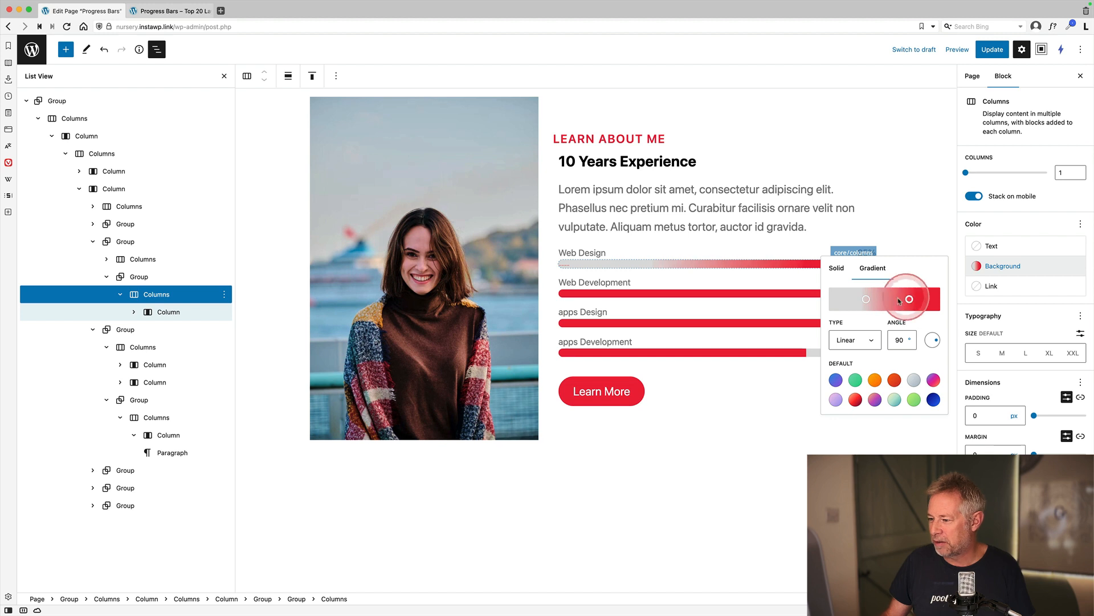
{"action": "left_click", "coordinate": [909, 300]}
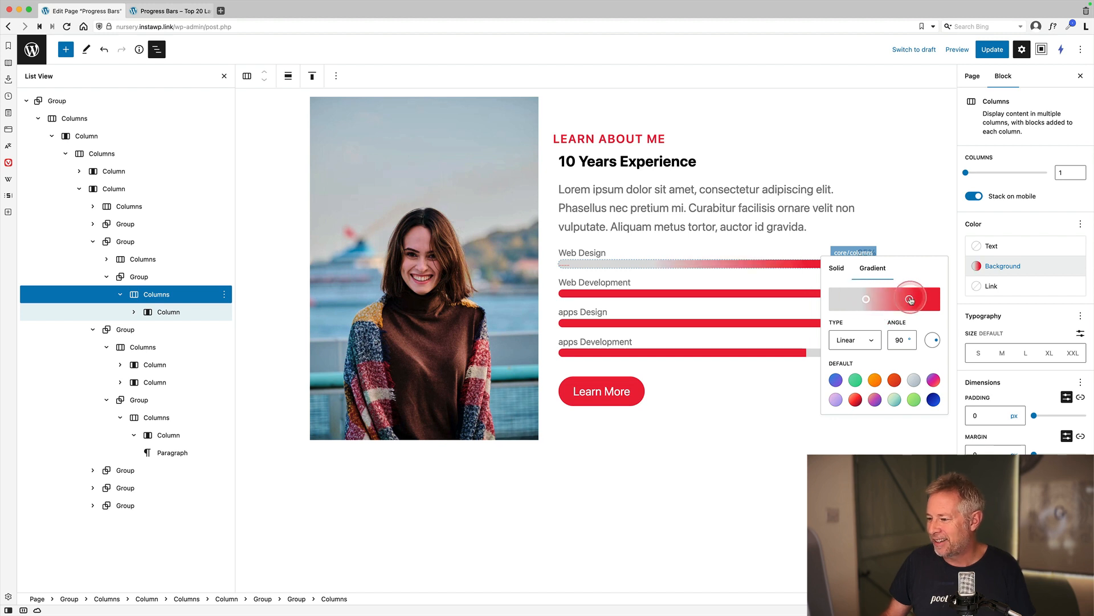
{"action": "left_click_drag", "start_coordinate": [910, 299], "coordinate": [910, 303]}
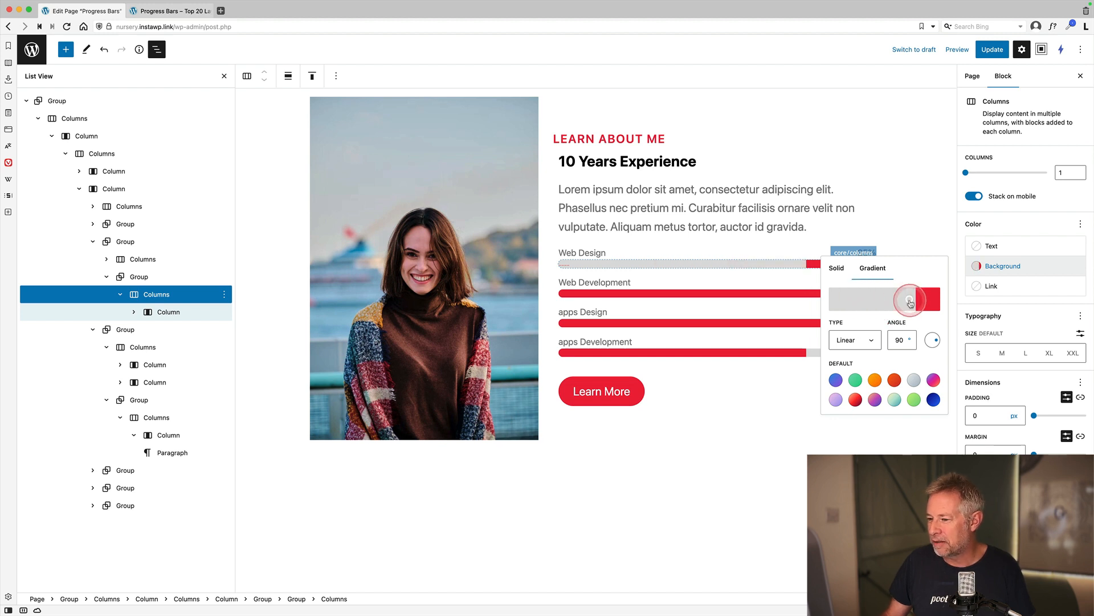
{"action": "left_click", "coordinate": [655, 293]}
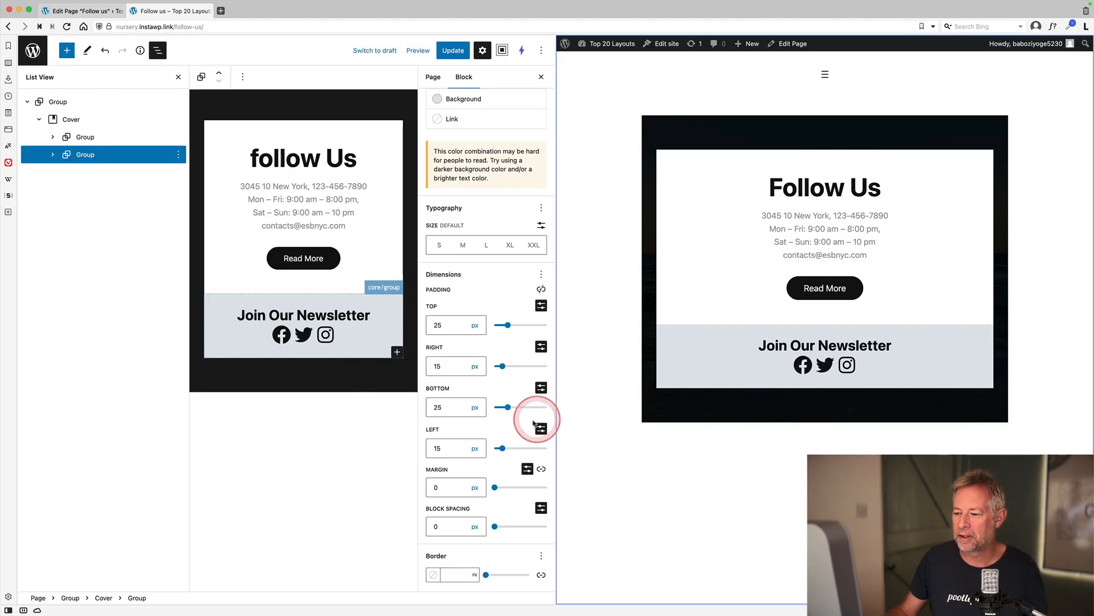
Widen the Follow us page's editor pane and examine the cover block's overlay colour, opacity and padding settings.
{"action": "left_click_drag", "start_coordinate": [553, 415], "coordinate": [819, 408]}
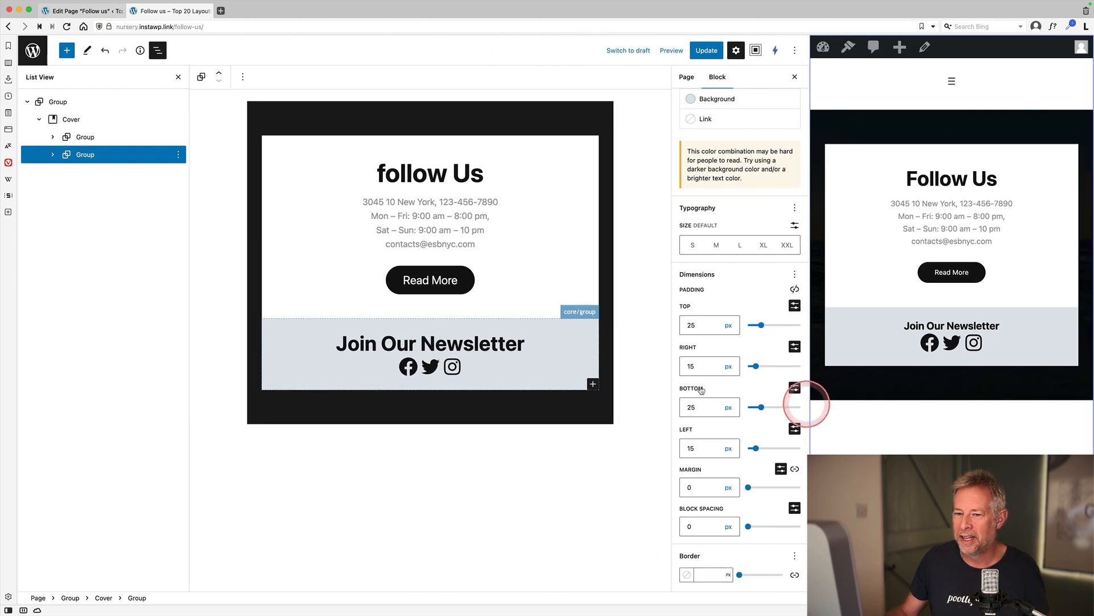
{"action": "left_click", "coordinate": [83, 118]}
{"action": "scroll", "coordinate": [349, 207], "scroll_direction": "up", "scroll_amount": 3}
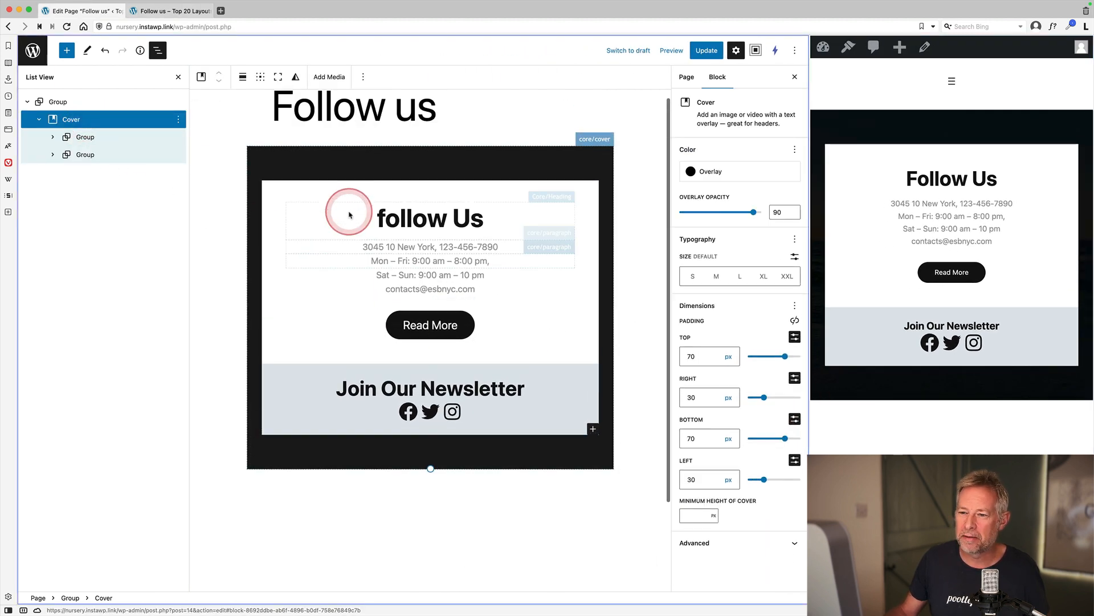
{"action": "scroll", "coordinate": [569, 325], "scroll_direction": "down", "scroll_amount": 1}
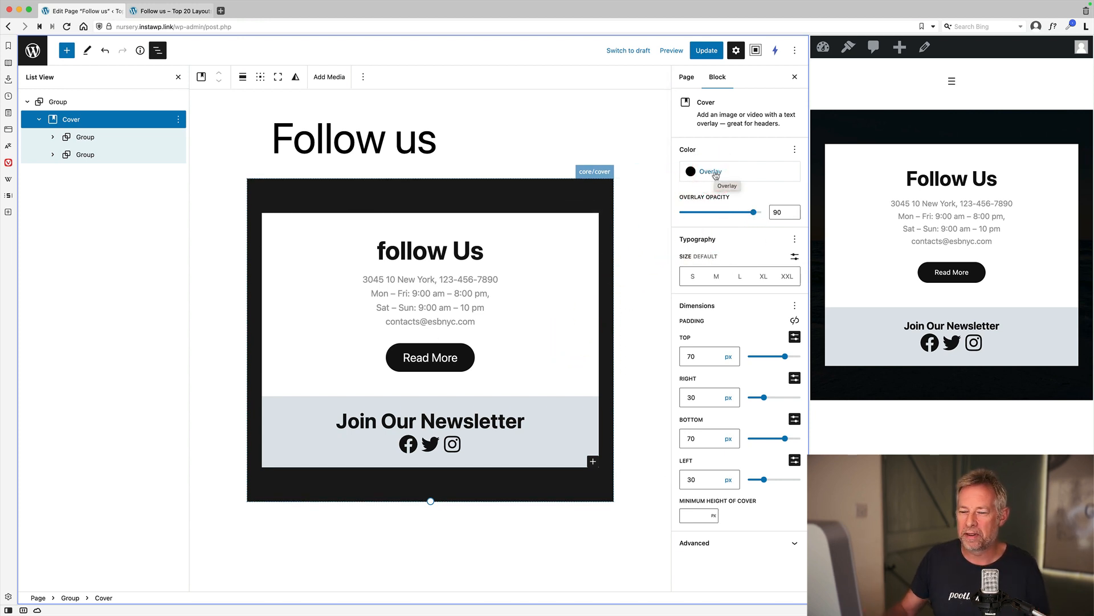
Examine the white contact group inside the cover, expanding its columns block and column to reveal the nested heading, paragraphs and buttons.
{"action": "left_click", "coordinate": [94, 137]}
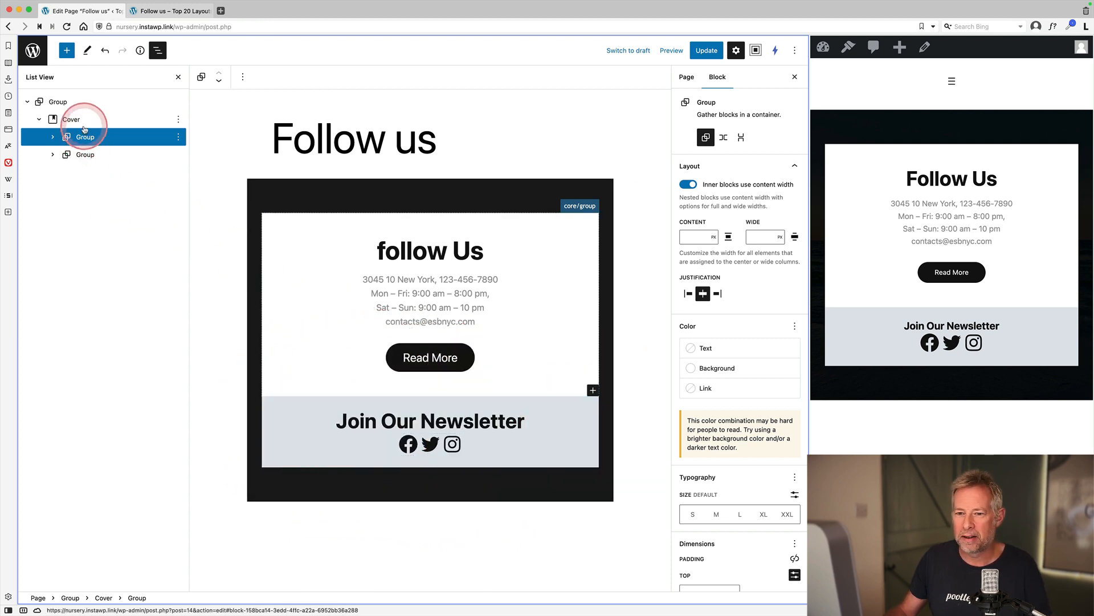
{"action": "left_click", "coordinate": [52, 137]}
{"action": "left_click", "coordinate": [66, 155]}
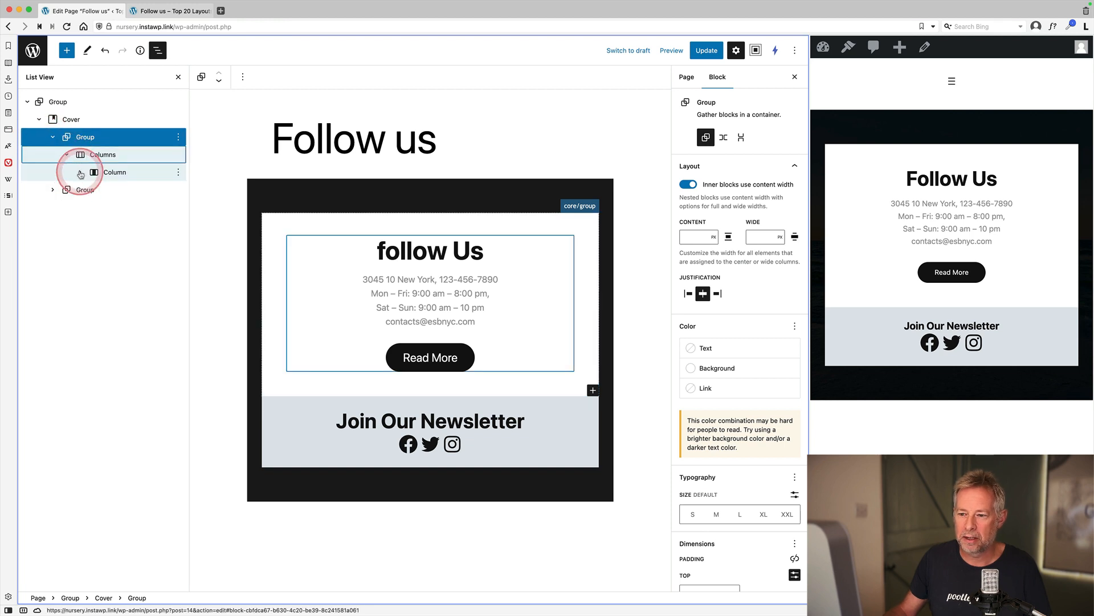
{"action": "left_click", "coordinate": [79, 172]}
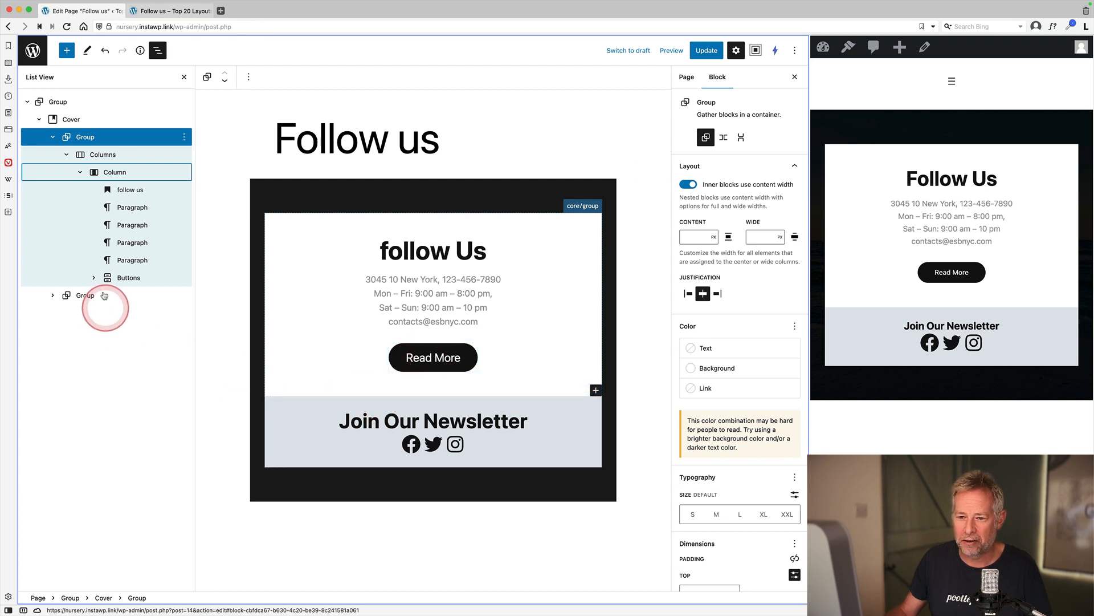
{"action": "left_click", "coordinate": [85, 137]}
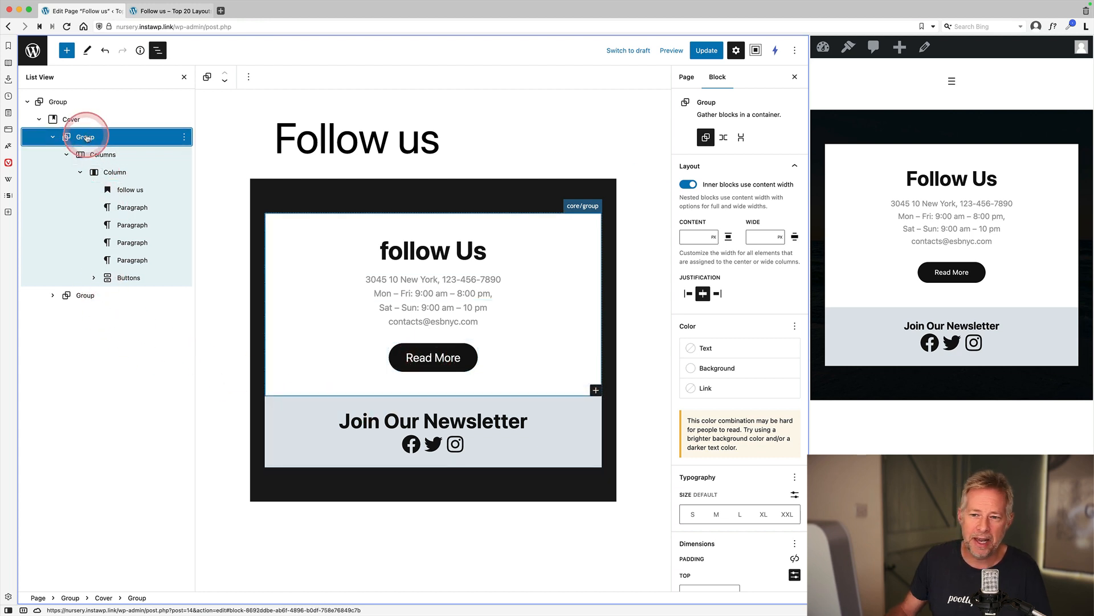
{"action": "left_click", "coordinate": [53, 137]}
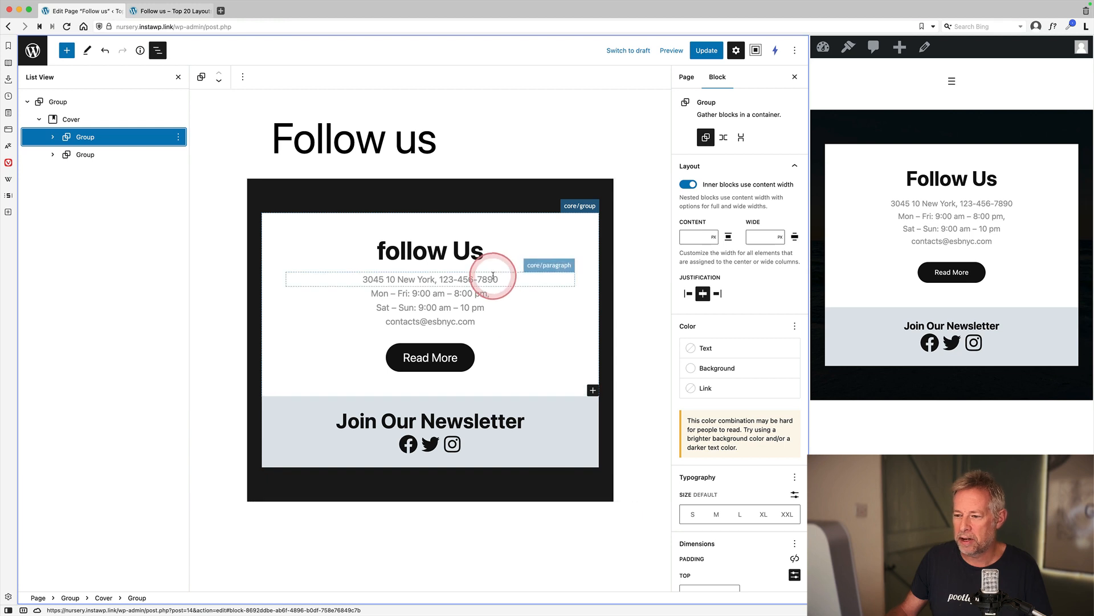
Examine the newsletter group's background, padding, margin and block spacing settings.
{"action": "left_click", "coordinate": [325, 401]}
{"action": "scroll", "coordinate": [724, 386], "scroll_direction": "down", "scroll_amount": 3}
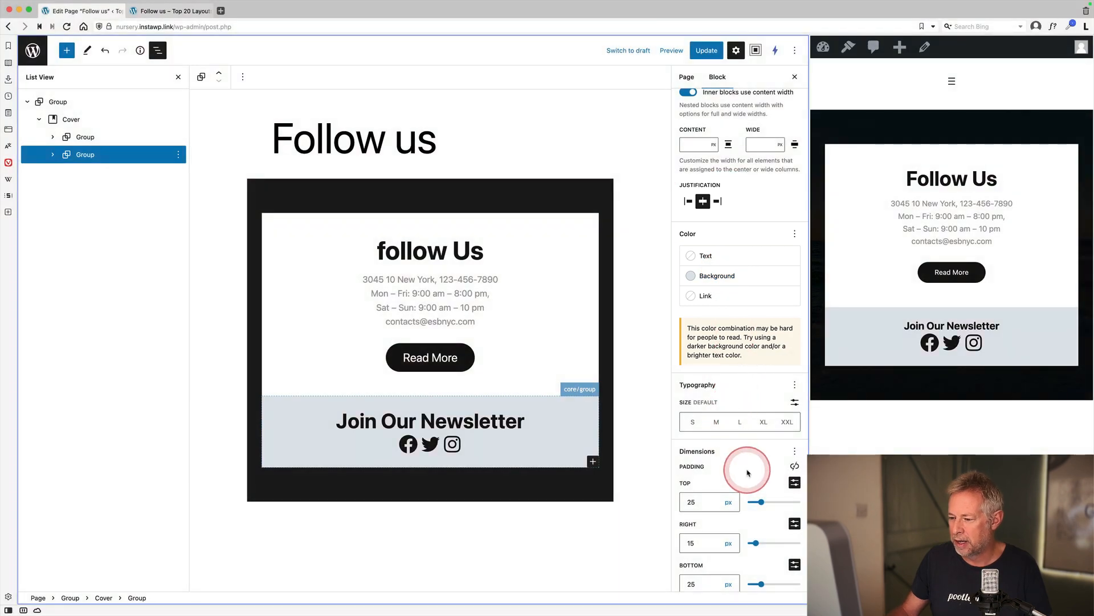
{"action": "scroll", "coordinate": [750, 469], "scroll_direction": "down", "scroll_amount": 5}
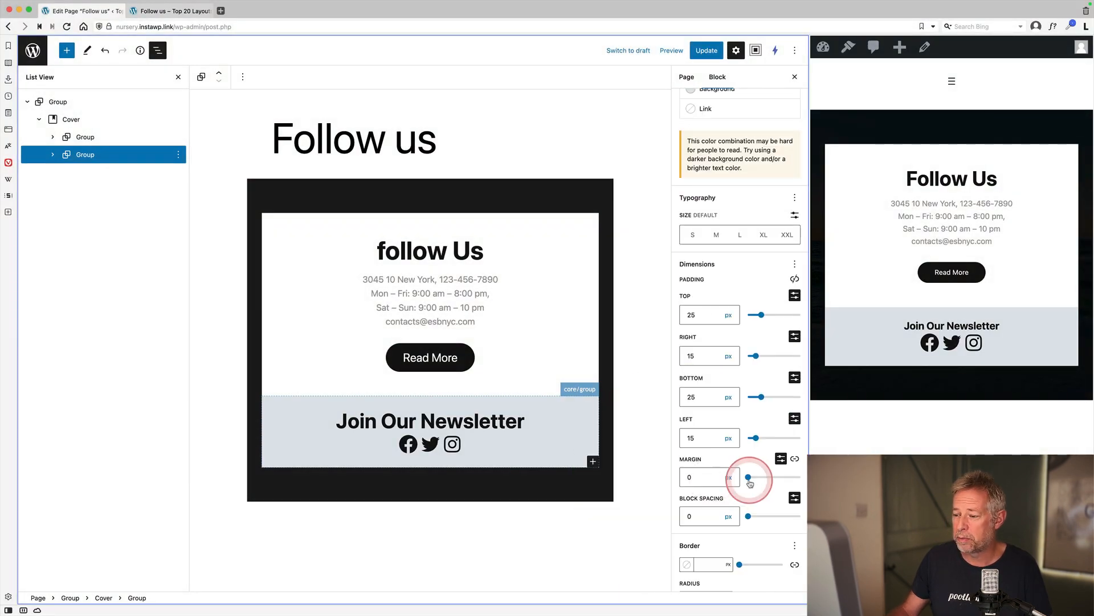
{"action": "mouse_move", "coordinate": [749, 481]}
{"action": "left_mouse_down"}
{"action": "mouse_move", "coordinate": [795, 479]}
{"action": "mouse_move", "coordinate": [737, 480]}
{"action": "mouse_move", "coordinate": [794, 480]}
{"action": "mouse_move", "coordinate": [749, 481]}
{"action": "left_mouse_up"}
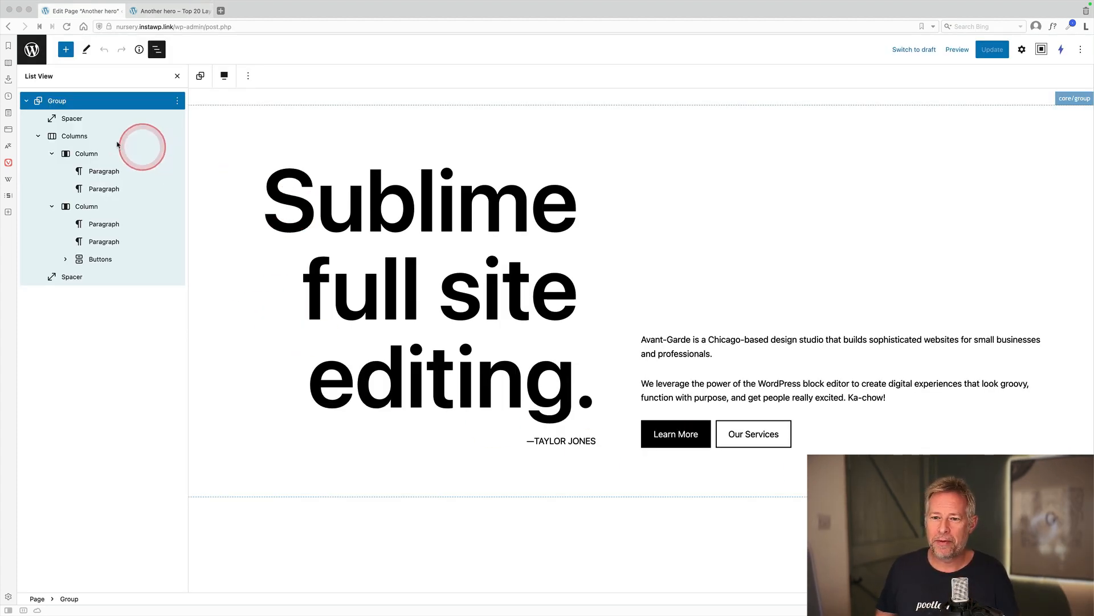
Examine the Another hero page's text column and the large headline paragraph in the neighbouring column.
{"action": "left_click", "coordinate": [86, 206]}
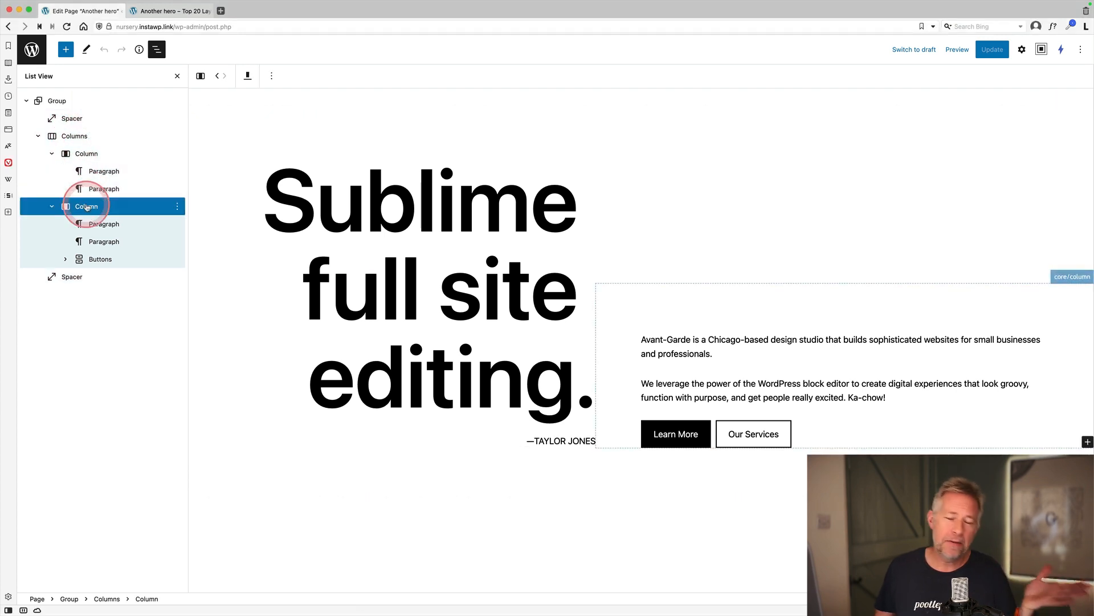
{"action": "left_click", "coordinate": [94, 171]}
{"action": "left_click", "coordinate": [354, 208]}
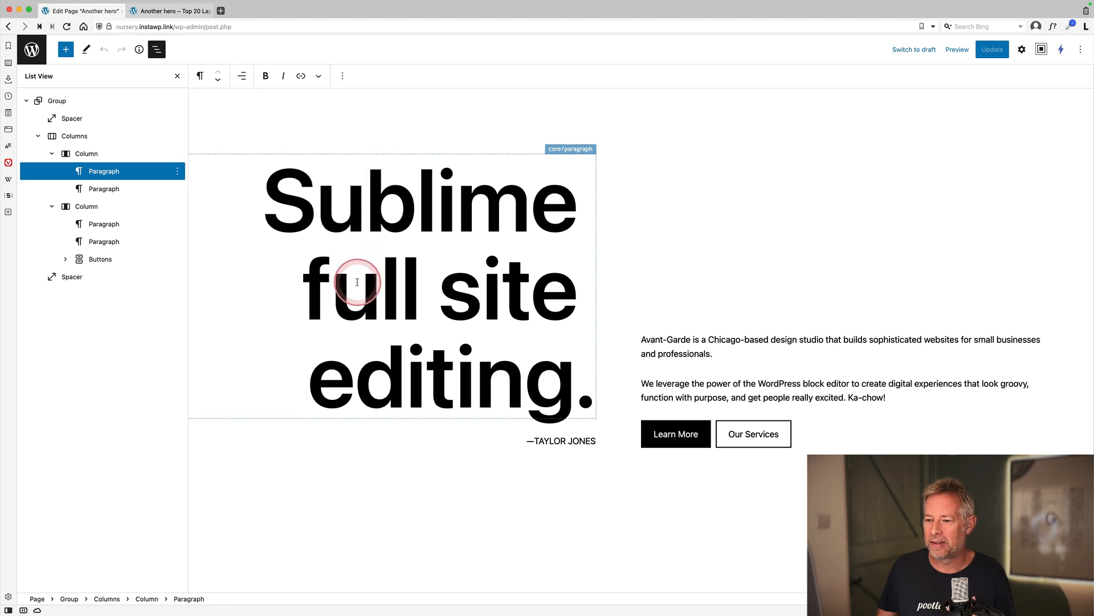
{"action": "right_click", "coordinate": [380, 342]}
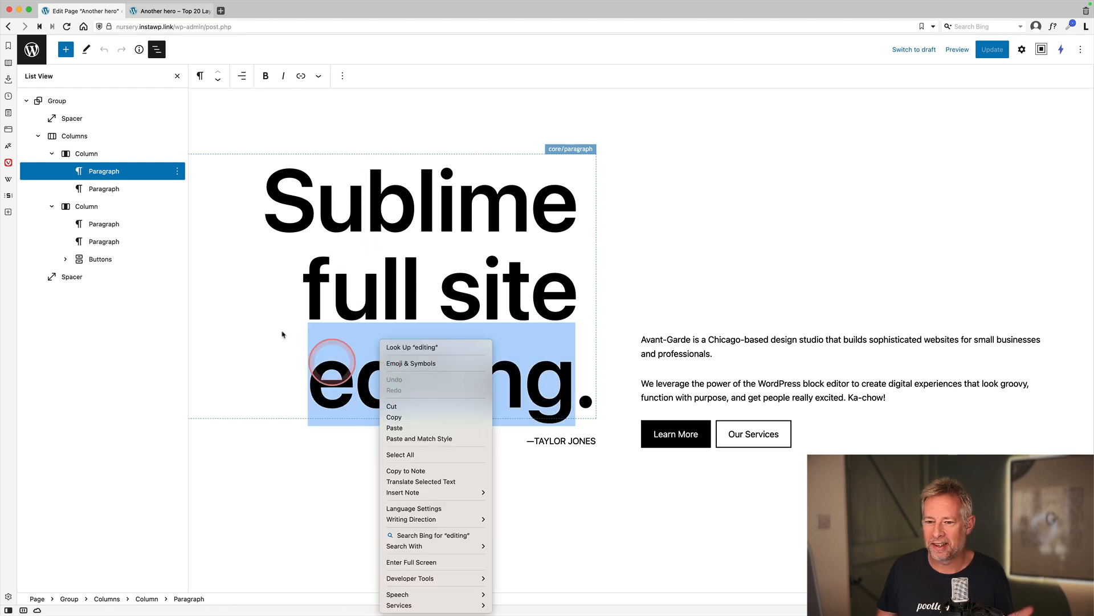
{"action": "left_click", "coordinate": [113, 188]}
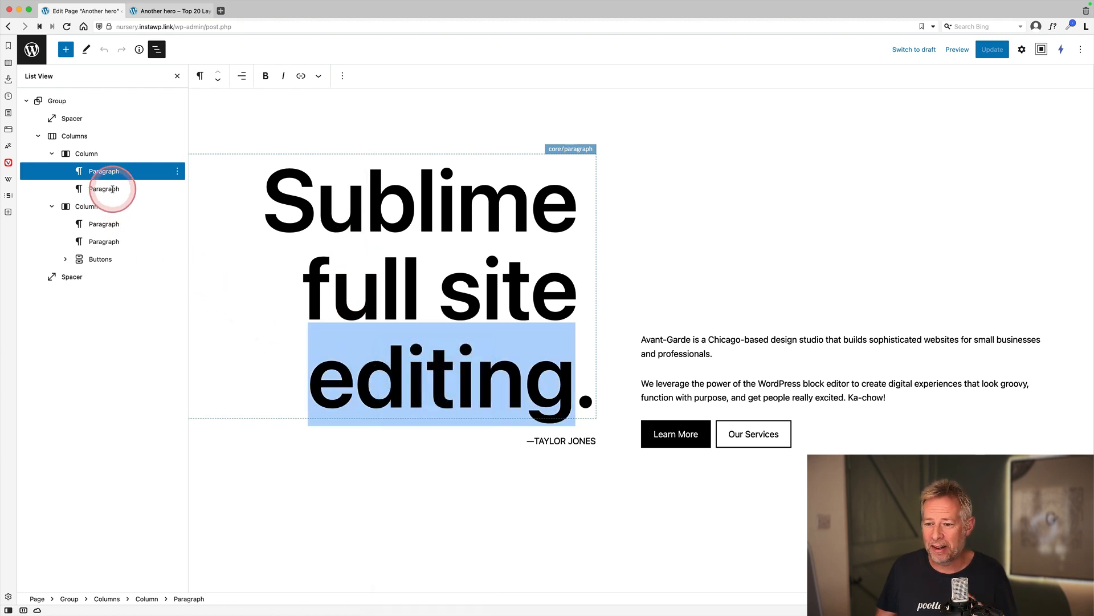
Try left-aligning the attribution paragraph below the hero headline, and restore its right alignment.
{"action": "left_click", "coordinate": [524, 442]}
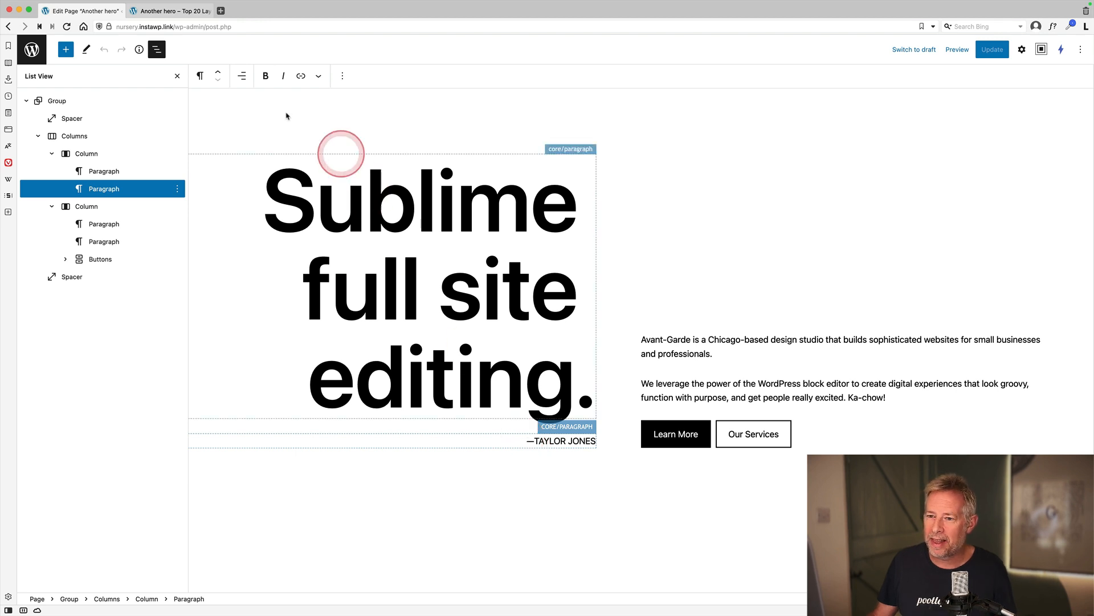
{"action": "left_click", "coordinate": [242, 76]}
{"action": "left_click", "coordinate": [255, 106]}
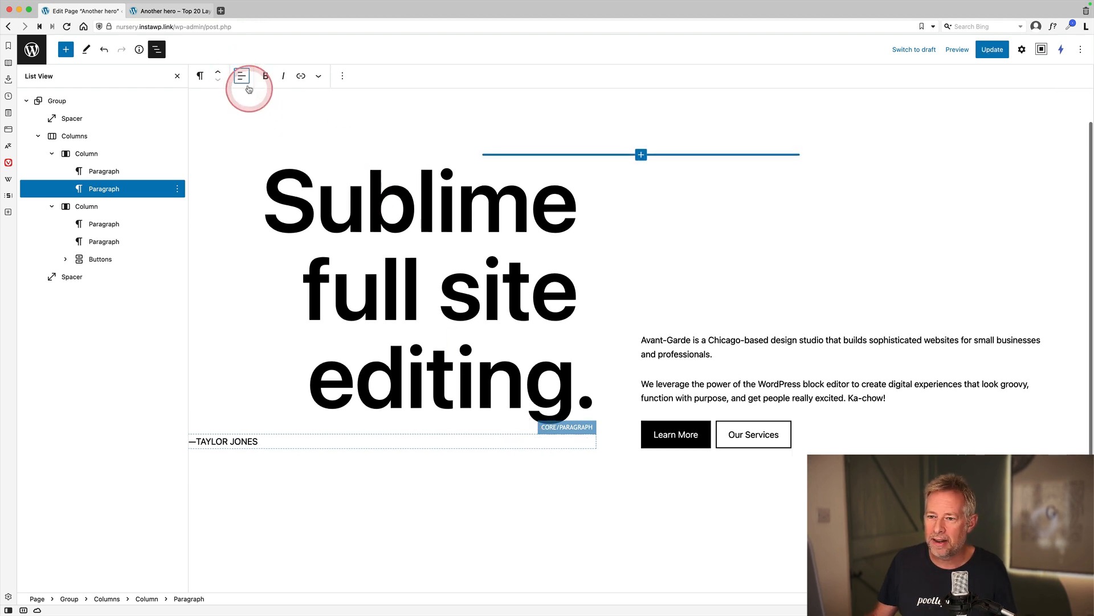
{"action": "left_click", "coordinate": [242, 76]}
{"action": "left_click", "coordinate": [277, 142]}
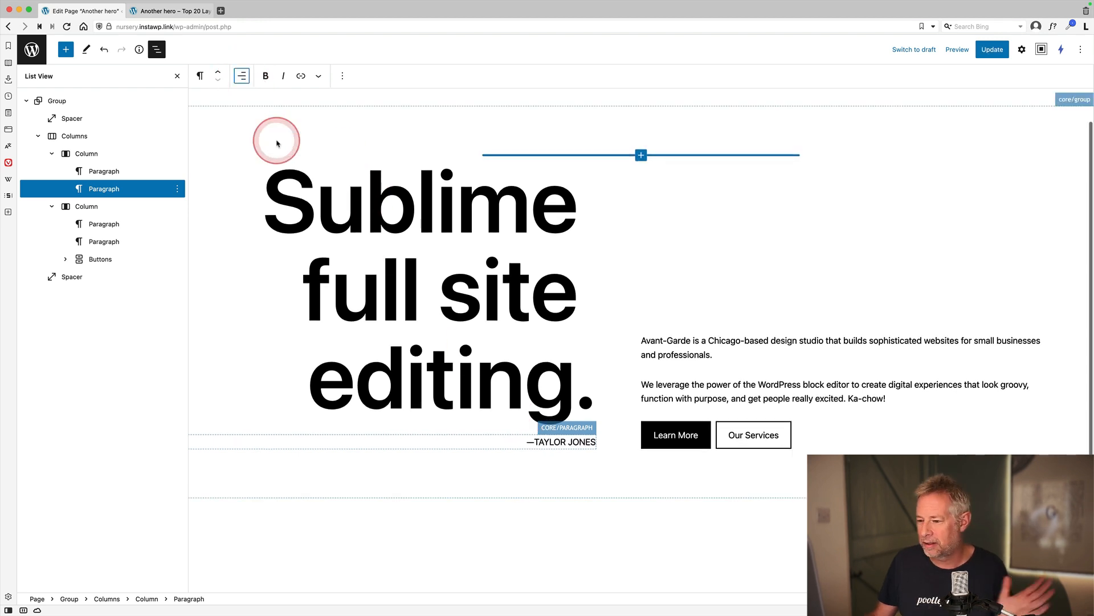
Examine the vertical alignment options of the hero column that holds the description and buttons.
{"action": "left_click", "coordinate": [360, 293]}
{"action": "left_click", "coordinate": [114, 212]}
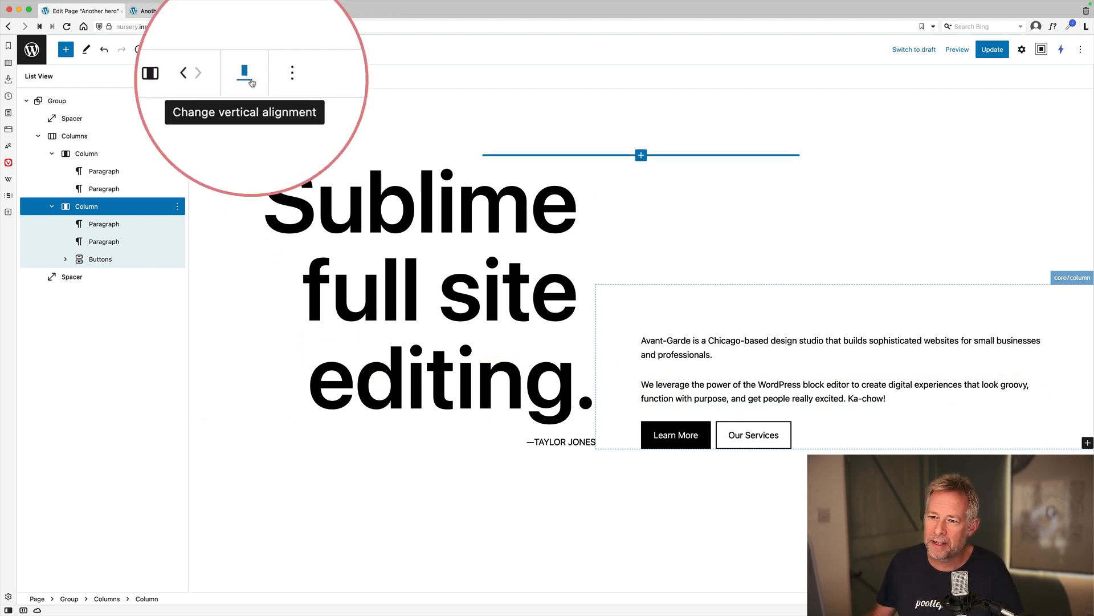
{"action": "left_click", "coordinate": [251, 80]}
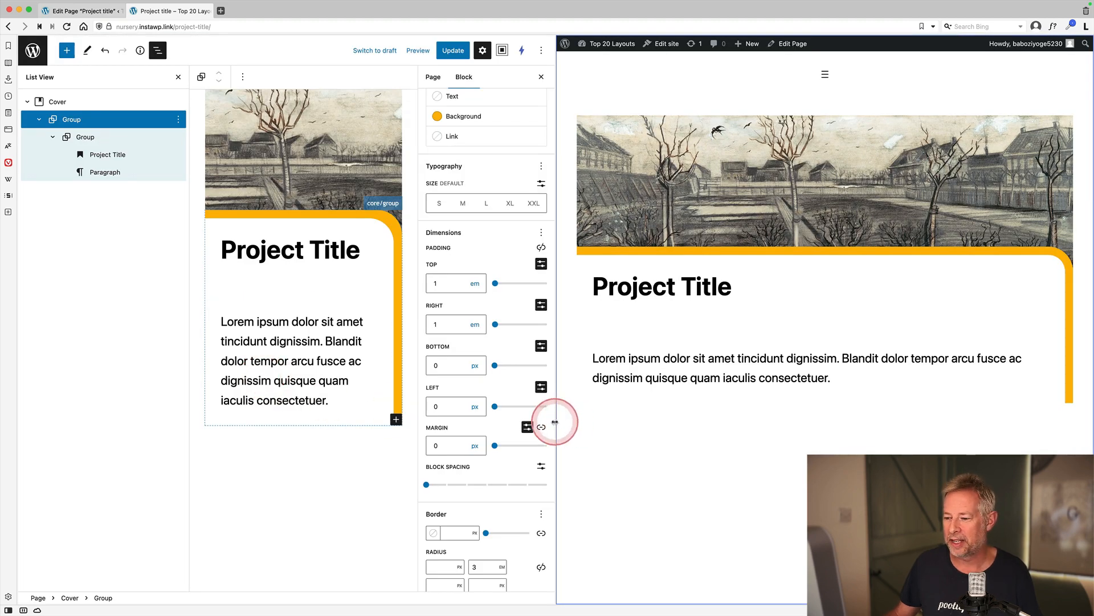
Widen the Project title page's editor pane and examine the cover's media settings and the outer group's background and padding.
{"action": "left_click_drag", "start_coordinate": [558, 420], "coordinate": [748, 408]}
{"action": "left_click", "coordinate": [61, 103]}
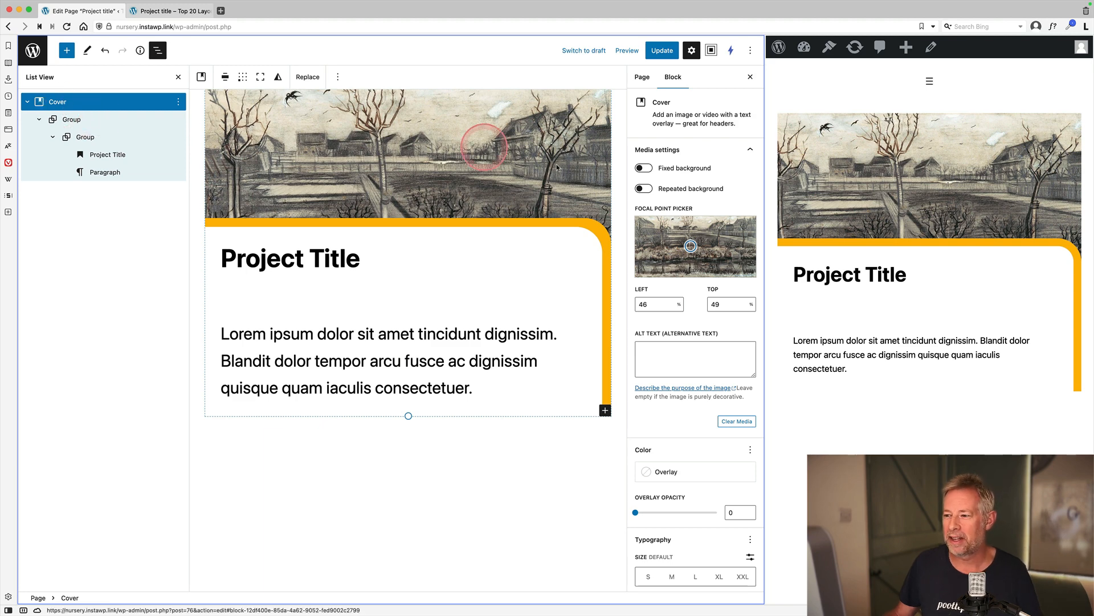
{"action": "left_click", "coordinate": [79, 122]}
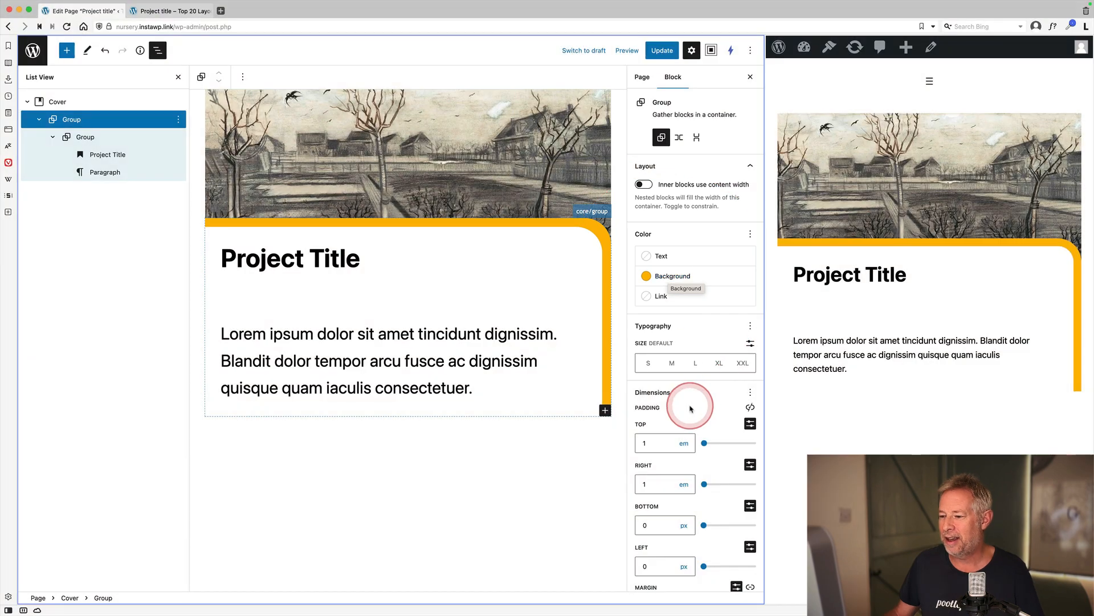
{"action": "scroll", "coordinate": [691, 402], "scroll_direction": "down", "scroll_amount": 5}
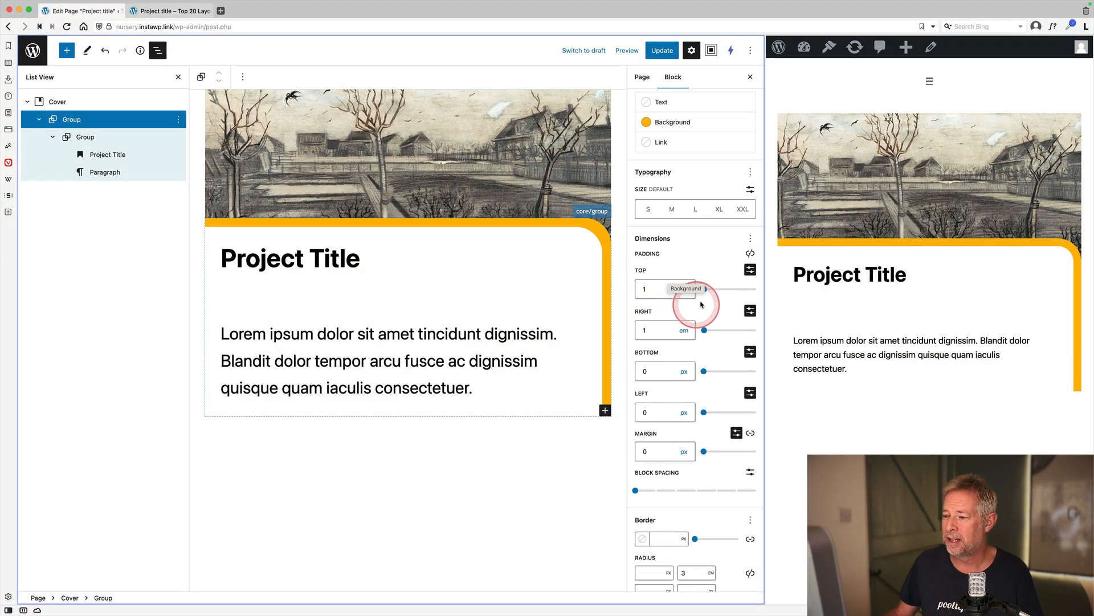
Try a top padding of 17 em on the orange outer group, and set it back to 1 em.
{"action": "left_click_drag", "start_coordinate": [706, 289], "coordinate": [713, 292]}
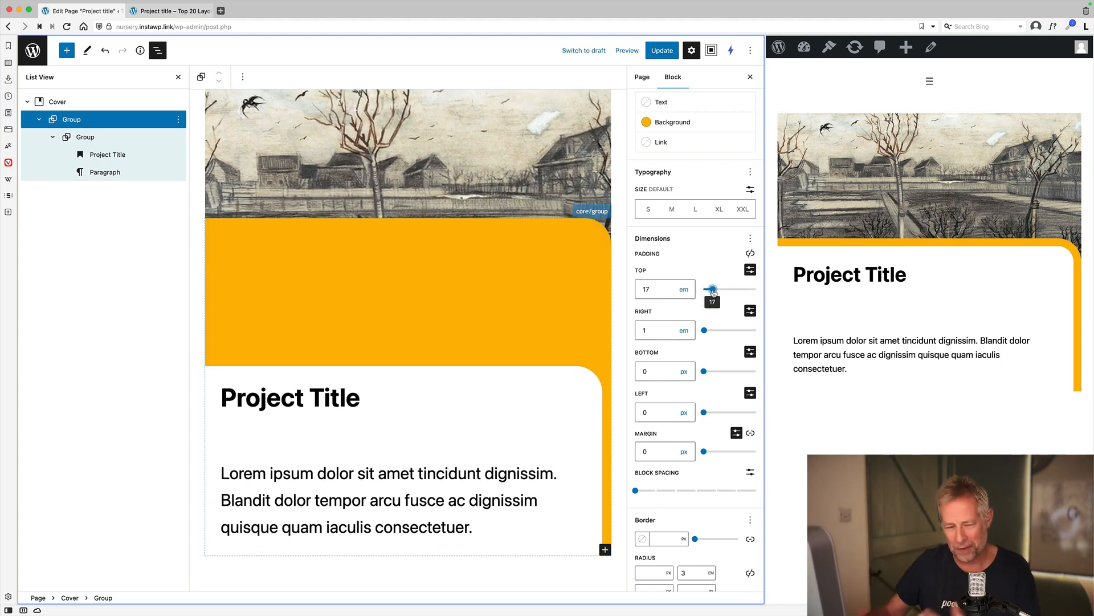
{"action": "left_click_drag", "start_coordinate": [655, 289], "coordinate": [623, 292]}
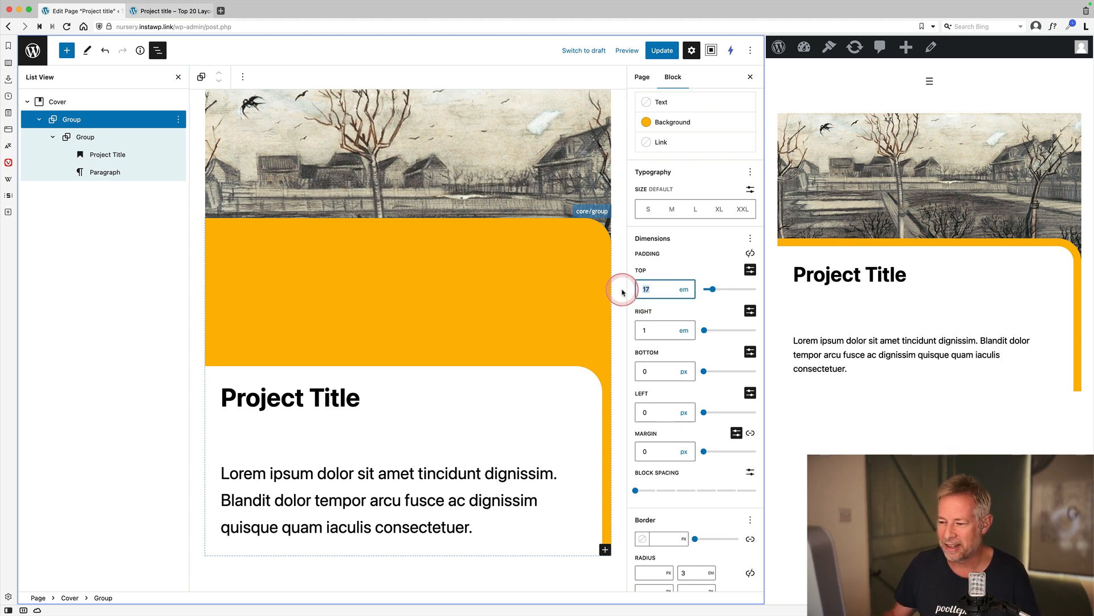
{"action": "type", "text": "1"}
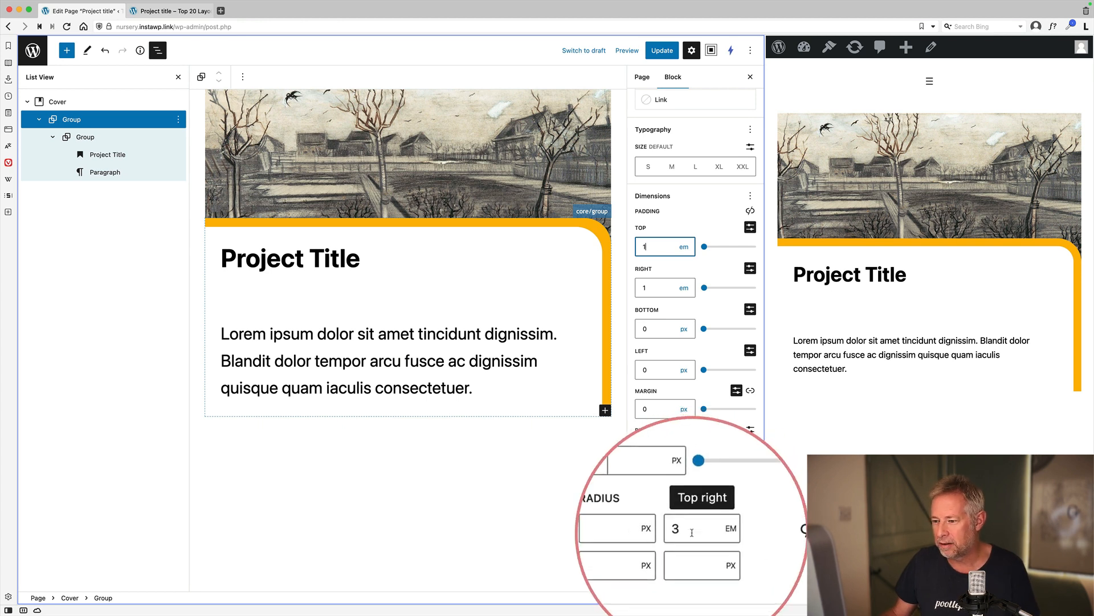
Try a top-right border radius of 30 em on the orange outer group, and set it back to 3 em.
{"action": "left_click", "coordinate": [692, 532]}
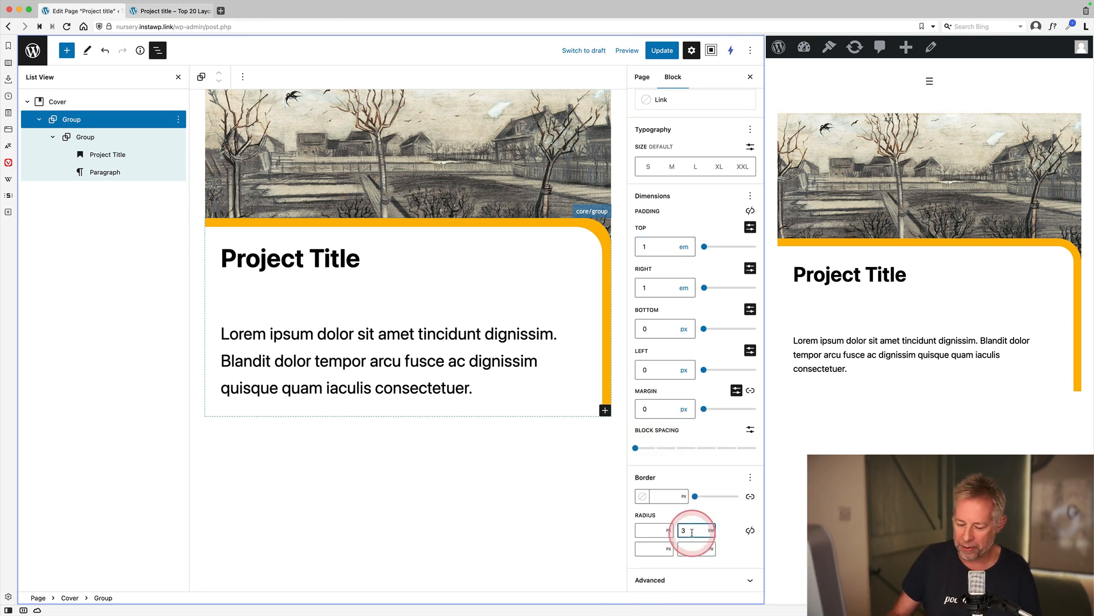
{"action": "type", "text": "0"}
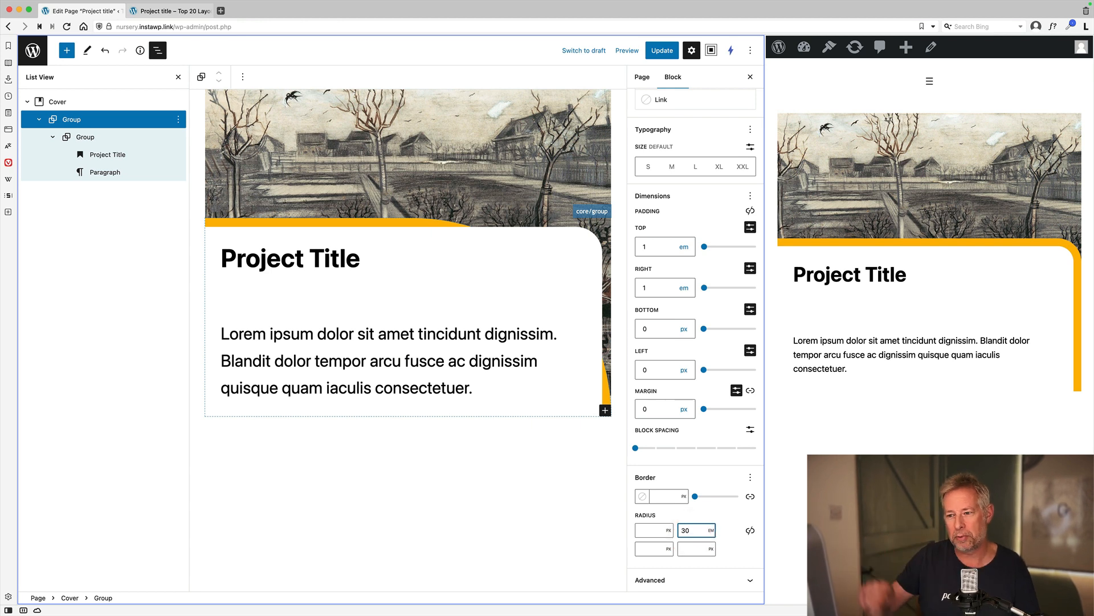
{"action": "key", "text": "BackSpace"}
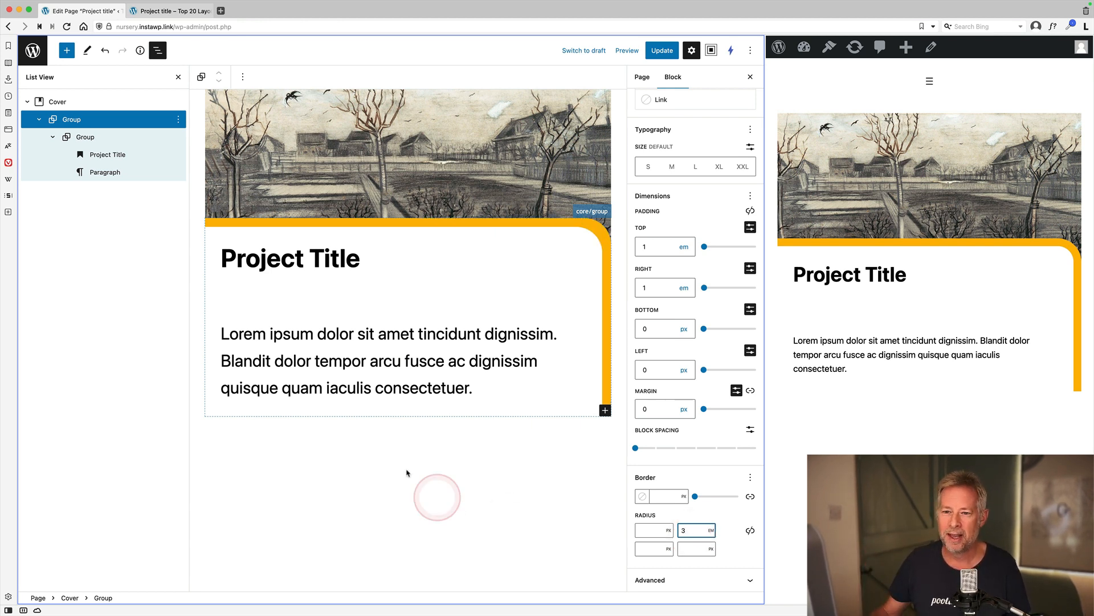
Examine the inner white group's padding and border radius settings and the Project Title heading inside it.
{"action": "left_click", "coordinate": [86, 137]}
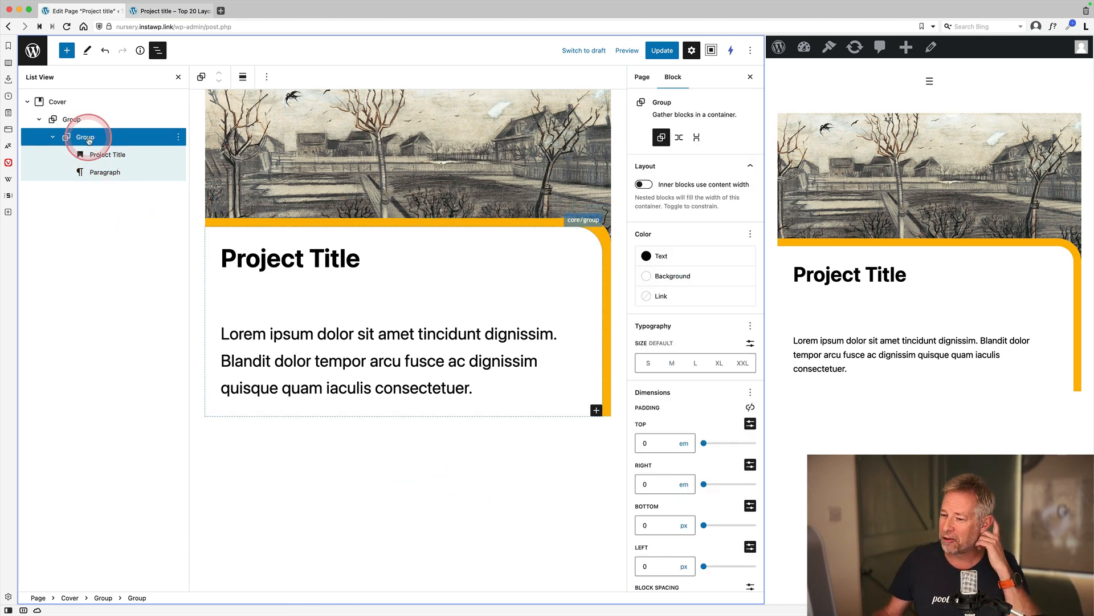
{"action": "left_click", "coordinate": [243, 244]}
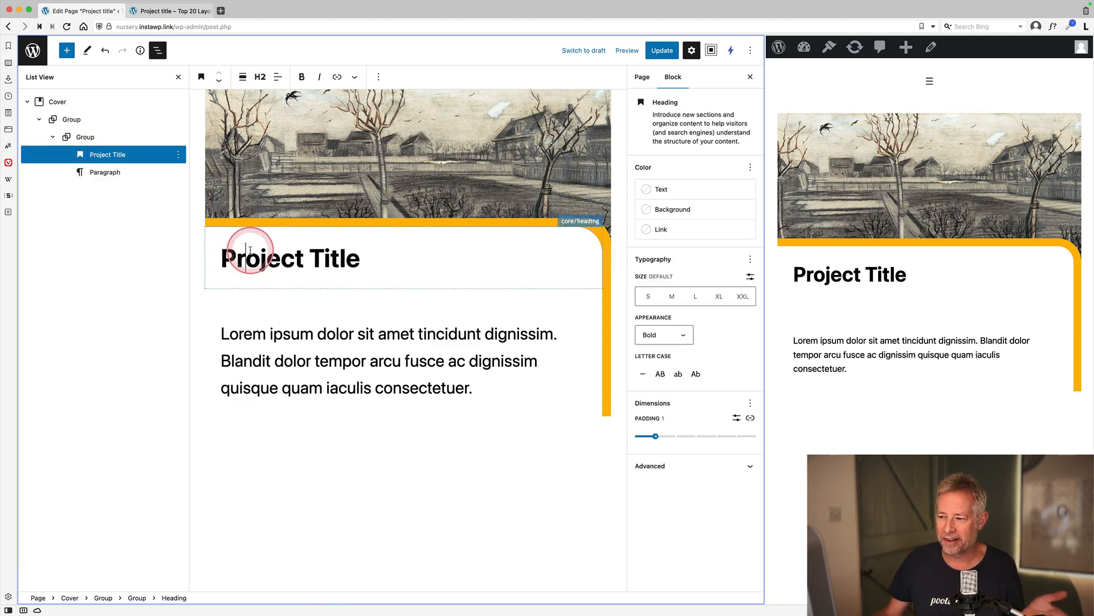
{"action": "left_click", "coordinate": [114, 137]}
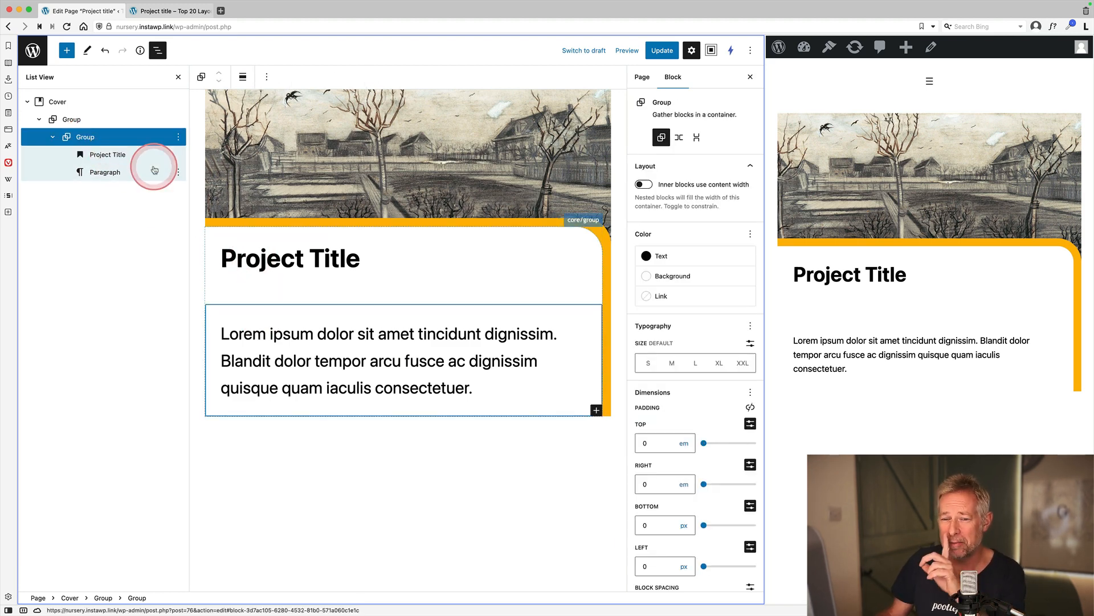
{"action": "left_click", "coordinate": [696, 435]}
{"action": "scroll", "coordinate": [696, 435], "scroll_direction": "down", "scroll_amount": 3}
{"action": "left_click", "coordinate": [656, 277]}
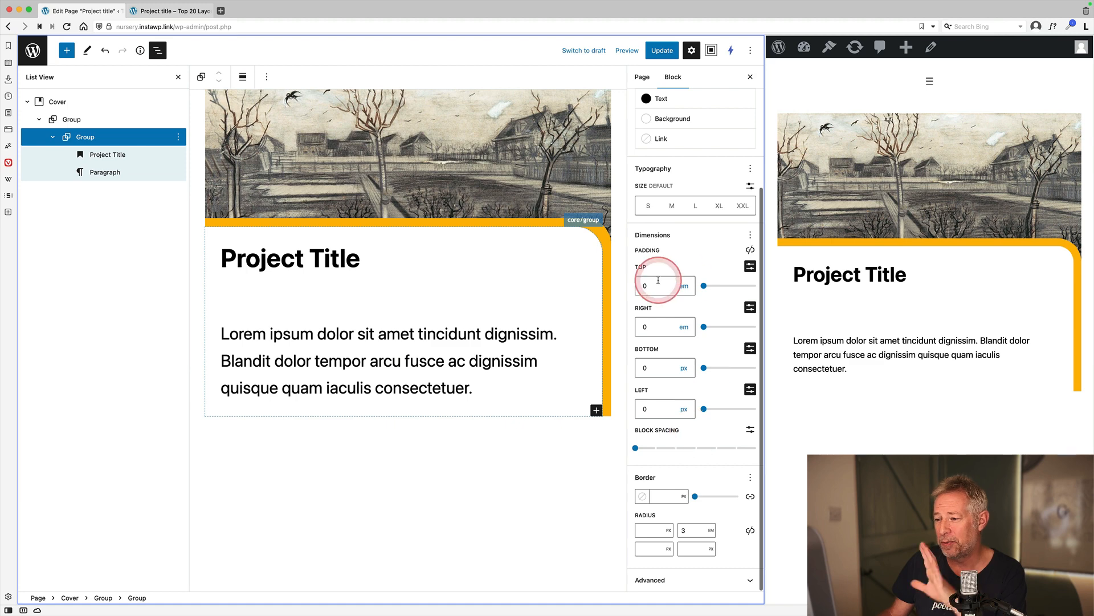
{"action": "left_click", "coordinate": [695, 523]}
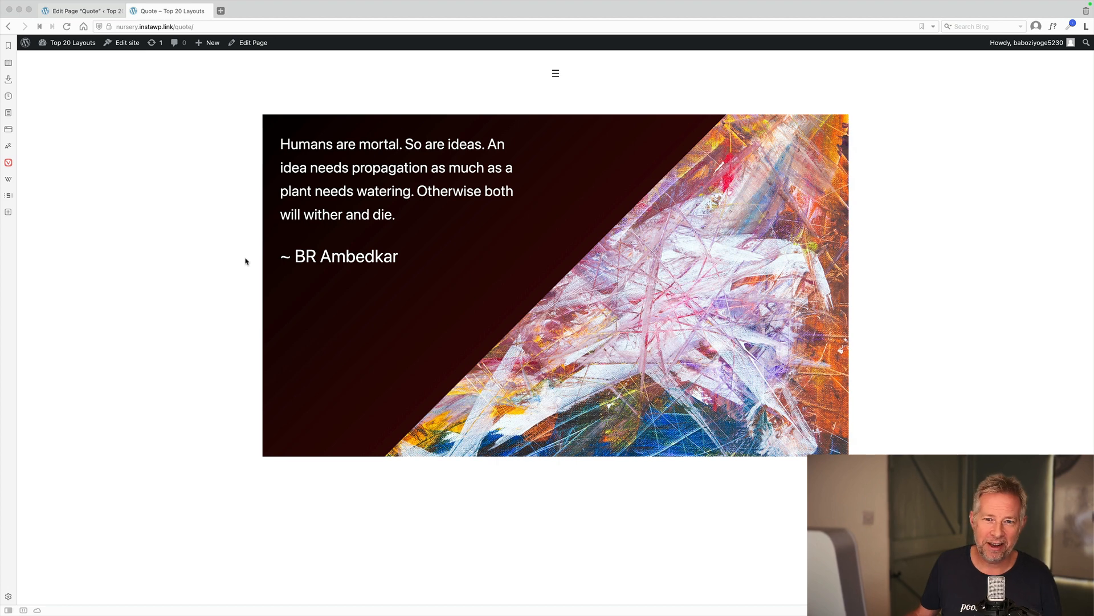
Widen the Quote page's editor pane and examine the content position options of the cover block.
{"action": "left_click", "coordinate": [254, 274]}
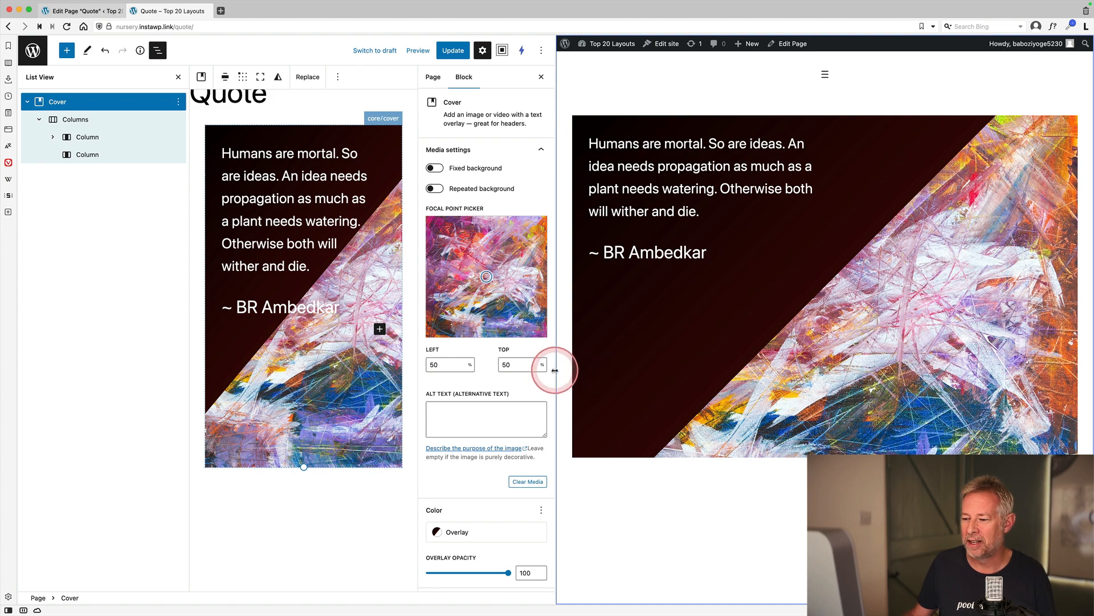
{"action": "left_click_drag", "start_coordinate": [554, 370], "coordinate": [843, 365]}
{"action": "left_click", "coordinate": [43, 105]}
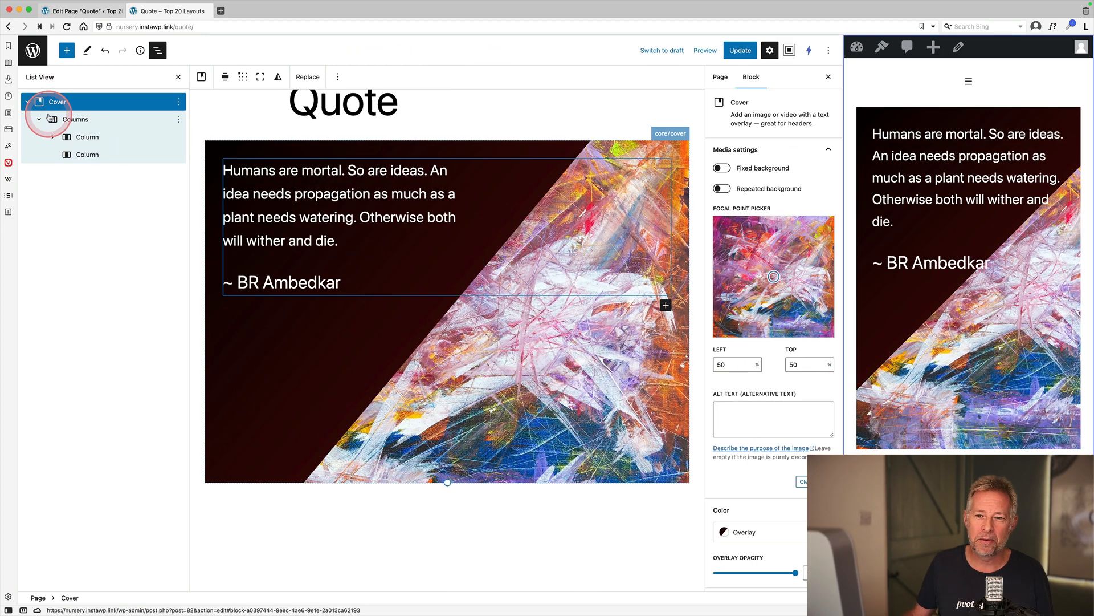
{"action": "left_click", "coordinate": [241, 80]}
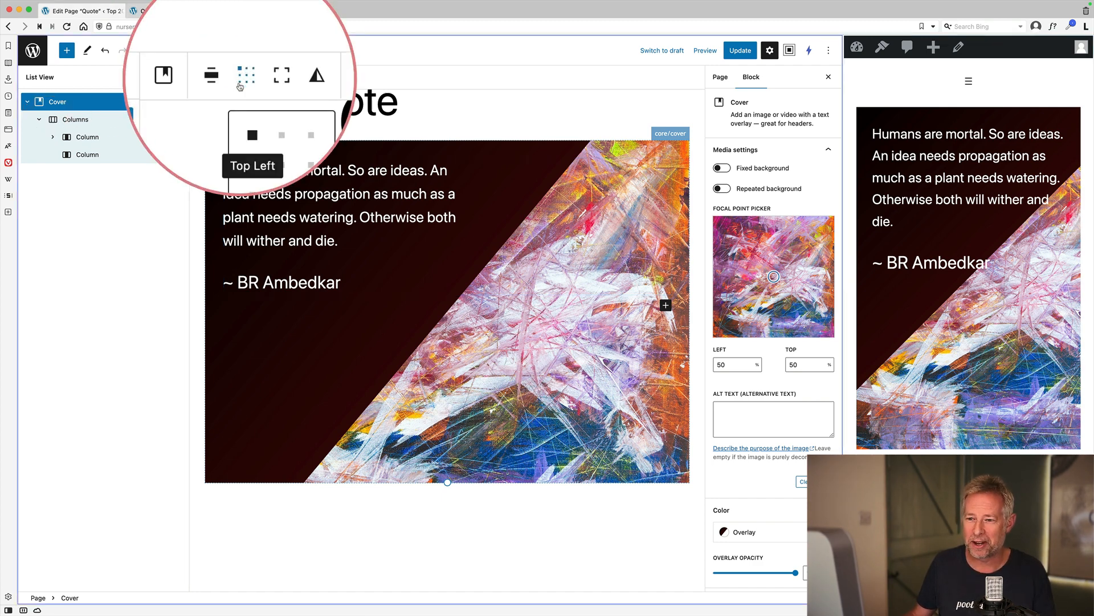
{"action": "left_click", "coordinate": [97, 106]}
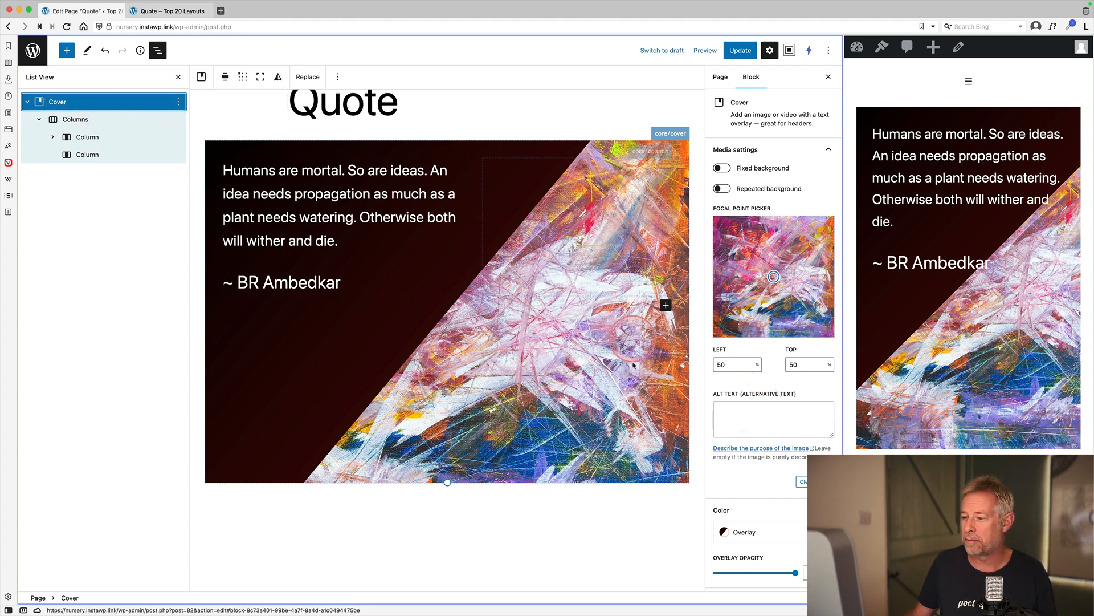
Set the Quote cover's overlay opacity to 90 and adjust the angle of its linear overlay gradient.
{"action": "scroll", "coordinate": [772, 444], "scroll_direction": "down", "scroll_amount": 5}
{"action": "left_click", "coordinate": [777, 351]}
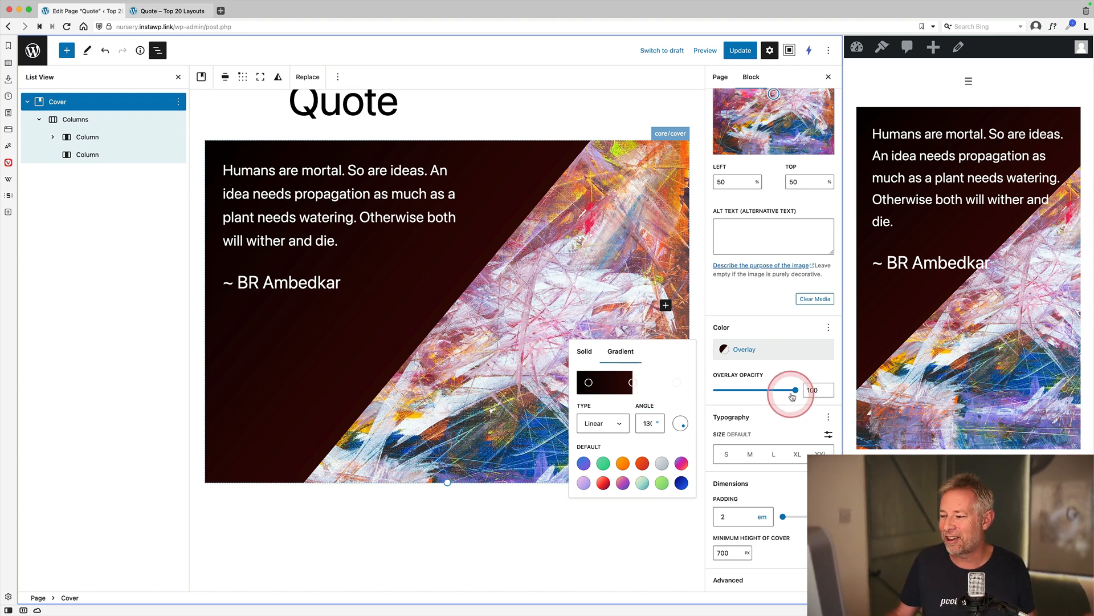
{"action": "mouse_move", "coordinate": [794, 390]}
{"action": "left_mouse_down"}
{"action": "mouse_move", "coordinate": [713, 391]}
{"action": "mouse_move", "coordinate": [790, 390]}
{"action": "left_mouse_up"}
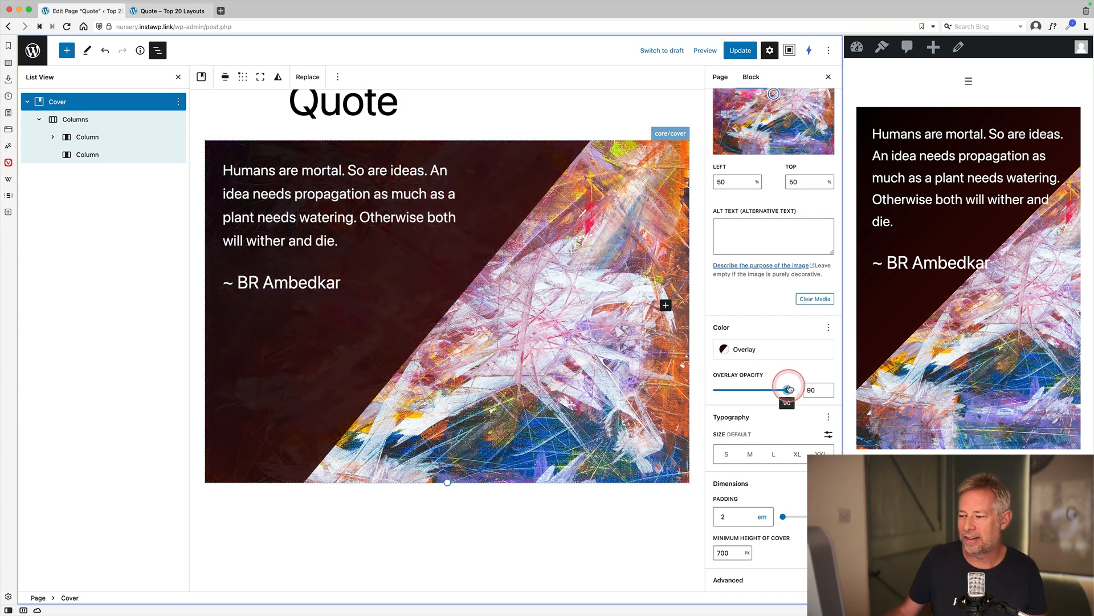
{"action": "left_click", "coordinate": [761, 349]}
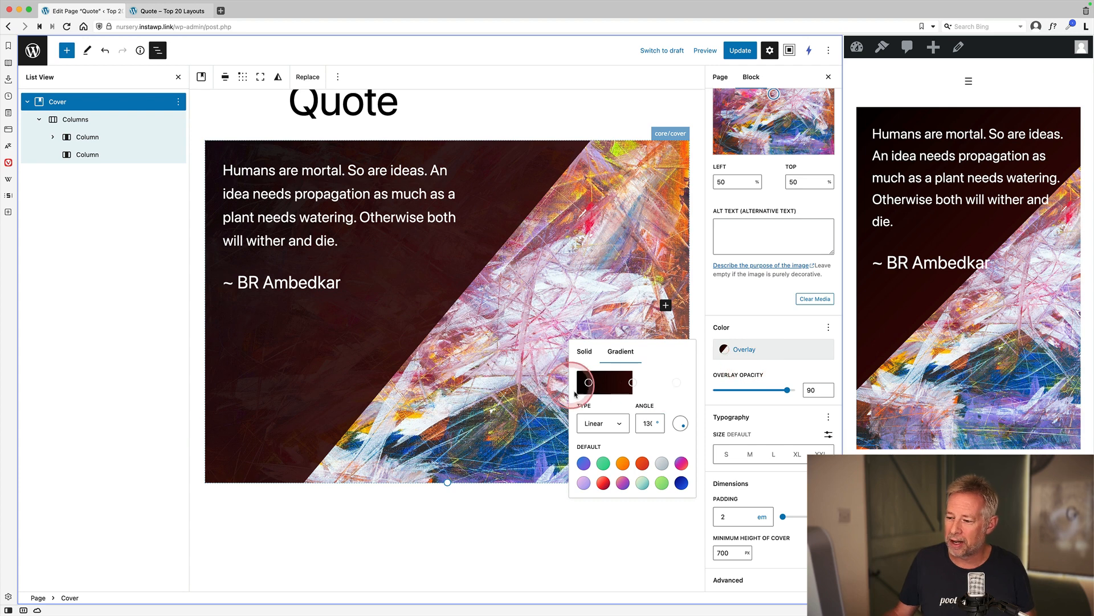
{"action": "mouse_move", "coordinate": [680, 420]}
{"action": "left_mouse_down"}
{"action": "mouse_move", "coordinate": [688, 416]}
{"action": "mouse_move", "coordinate": [686, 426]}
{"action": "left_mouse_up"}
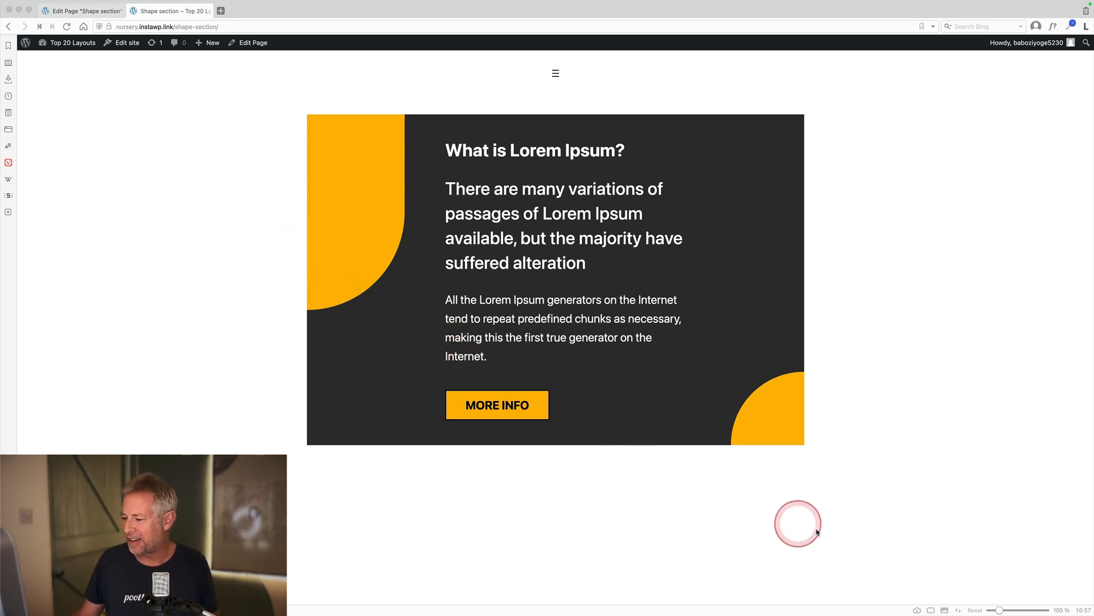
Tile the Shape section editor and its published page vertically, show the block list view, and widen the editor pane.
{"action": "left_click", "coordinate": [932, 610]}
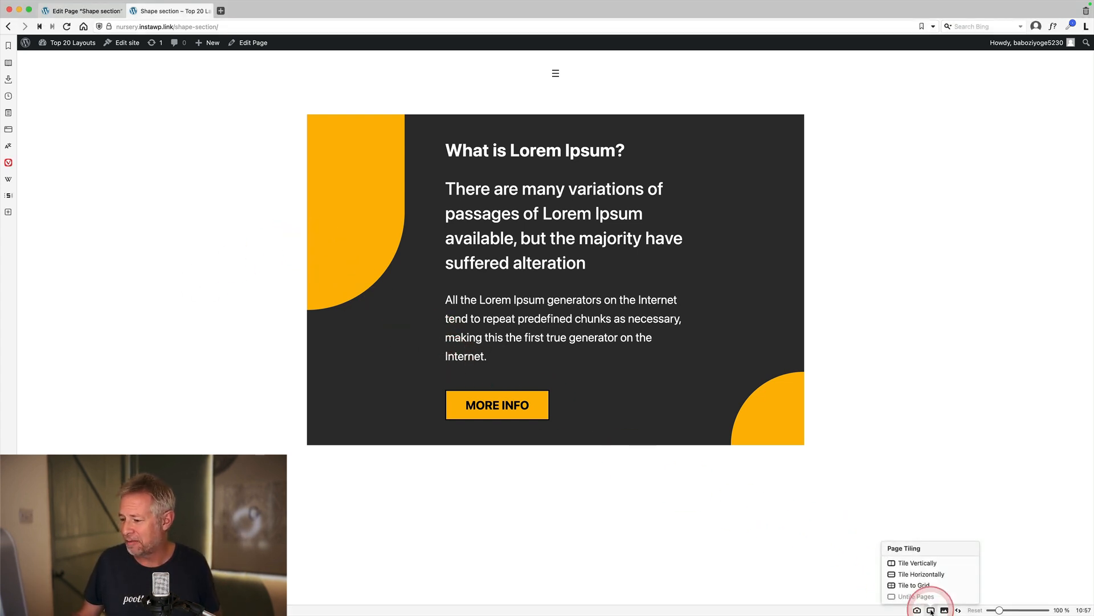
{"action": "left_click", "coordinate": [917, 562]}
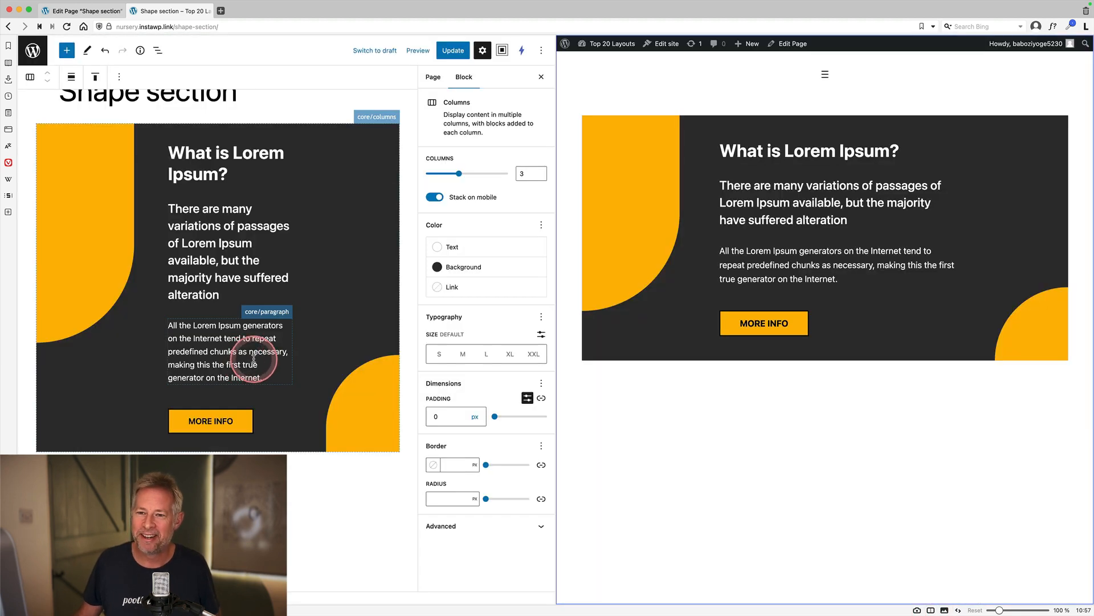
{"action": "left_click", "coordinate": [158, 50]}
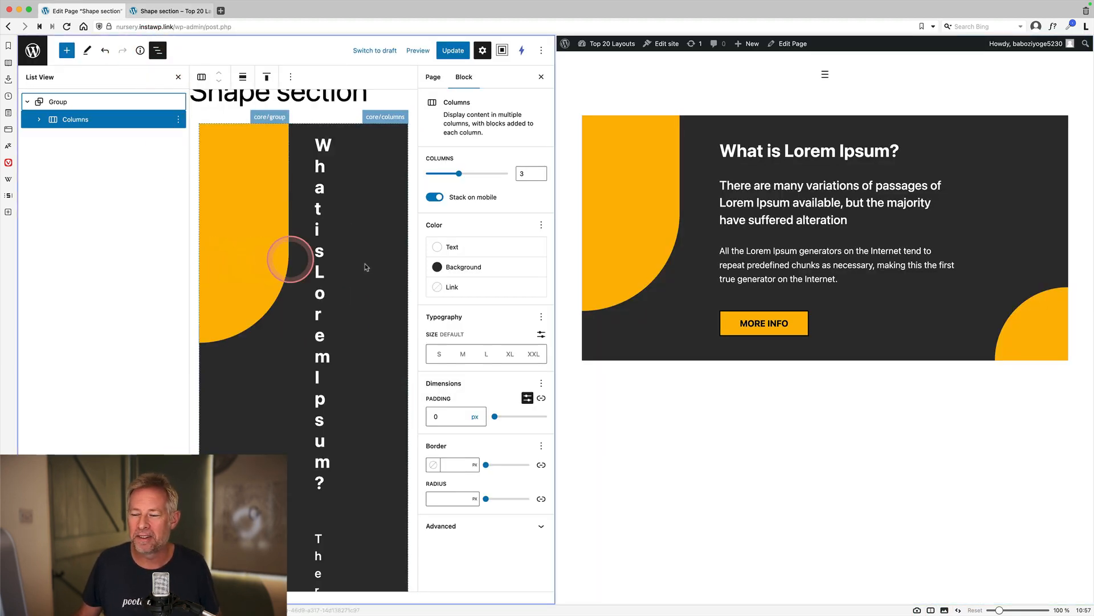
{"action": "left_click", "coordinate": [546, 266]}
{"action": "left_click_drag", "start_coordinate": [555, 265], "coordinate": [943, 254]}
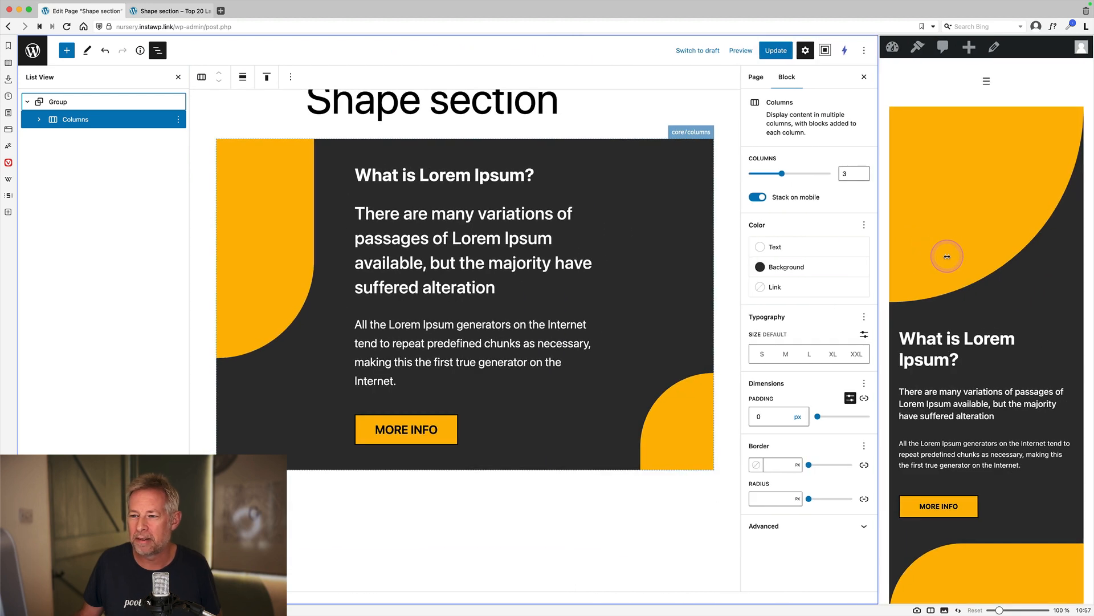
Examine the Shape section's outer group, its columns block, and the background and padding of the orange group in the first column.
{"action": "left_click", "coordinate": [51, 103]}
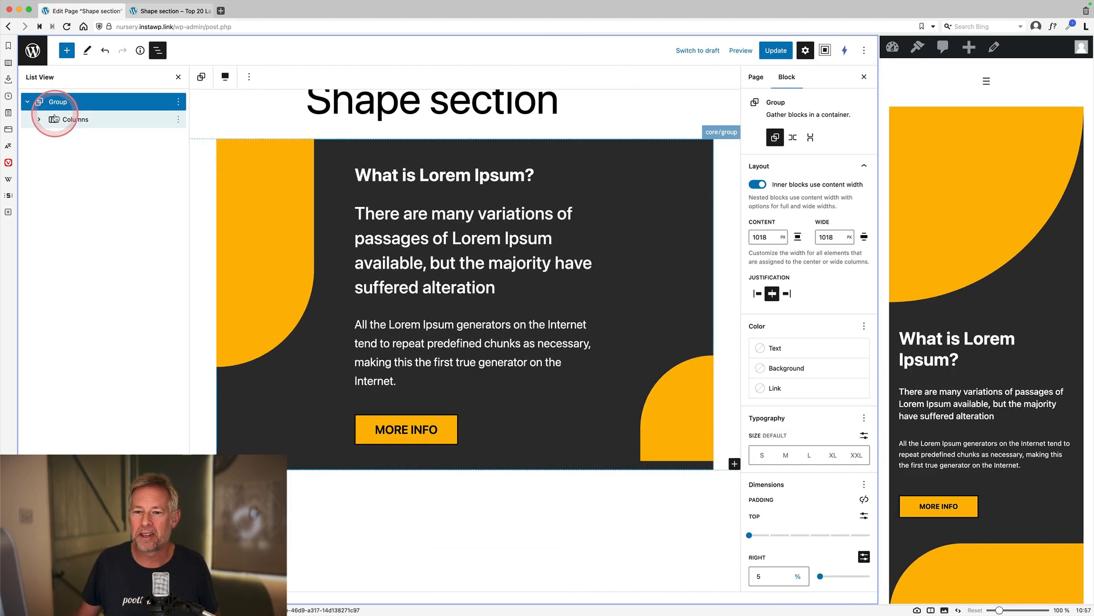
{"action": "left_click", "coordinate": [53, 127]}
{"action": "left_click", "coordinate": [782, 268]}
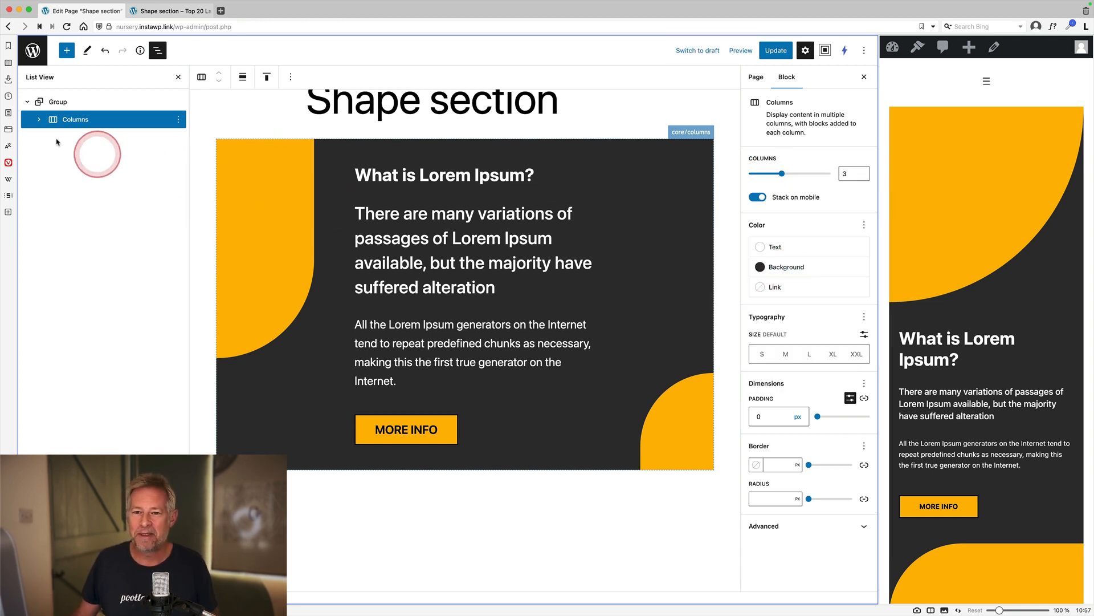
{"action": "left_click", "coordinate": [39, 120]}
{"action": "left_click", "coordinate": [54, 137]}
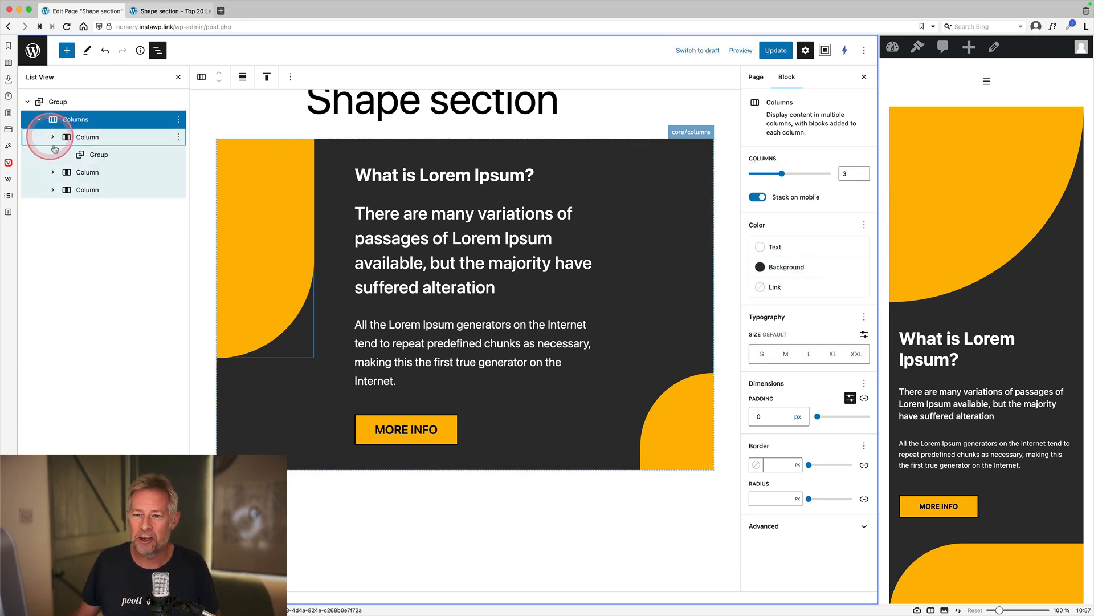
{"action": "left_click", "coordinate": [94, 154]}
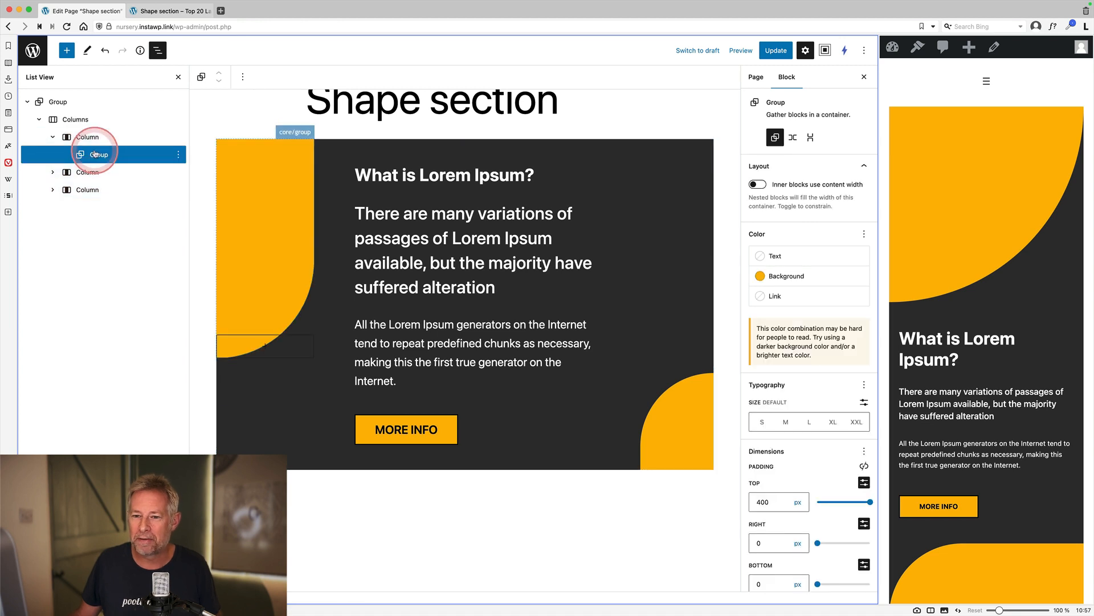
{"action": "left_click", "coordinate": [91, 137]}
{"action": "left_click", "coordinate": [246, 144]}
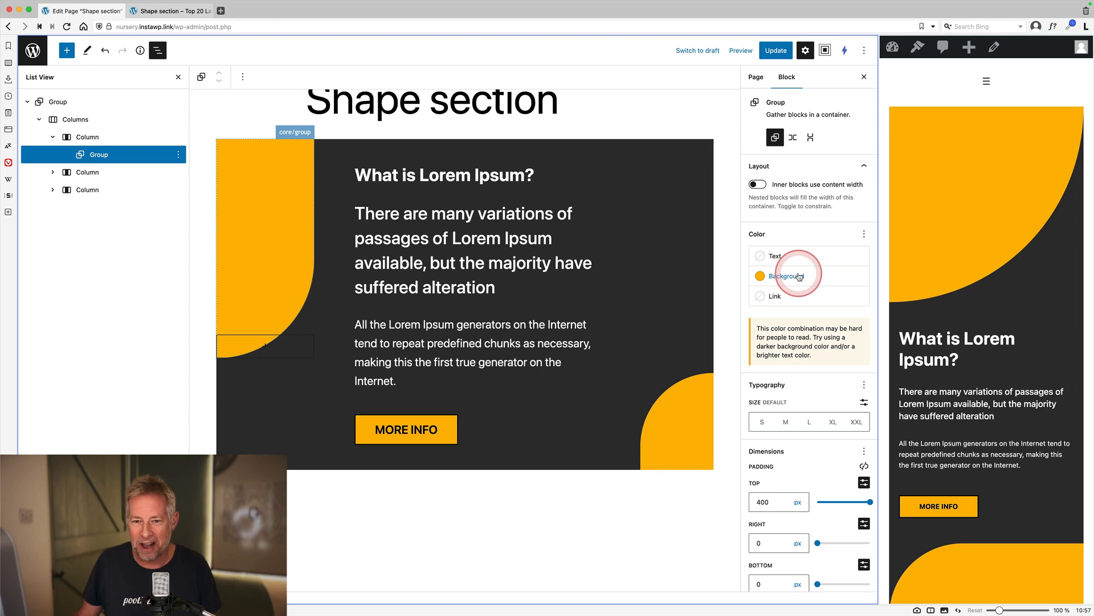
{"action": "scroll", "coordinate": [821, 428], "scroll_direction": "down", "scroll_amount": 5}
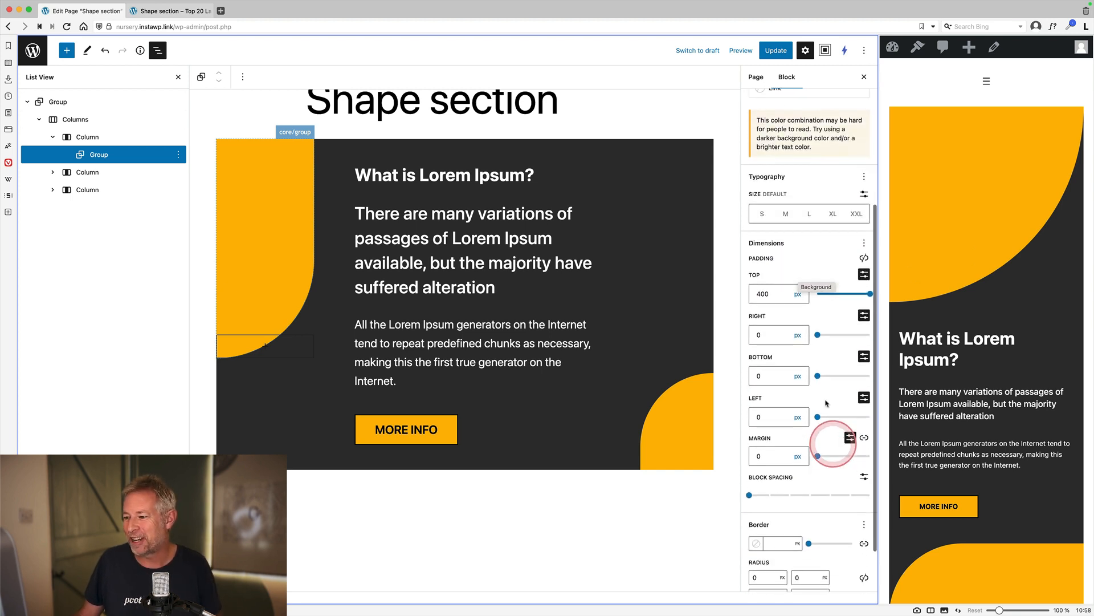
Try a top padding of 100 px on the first column's orange group, and set it back to 400 px.
{"action": "double_click", "coordinate": [779, 296]}
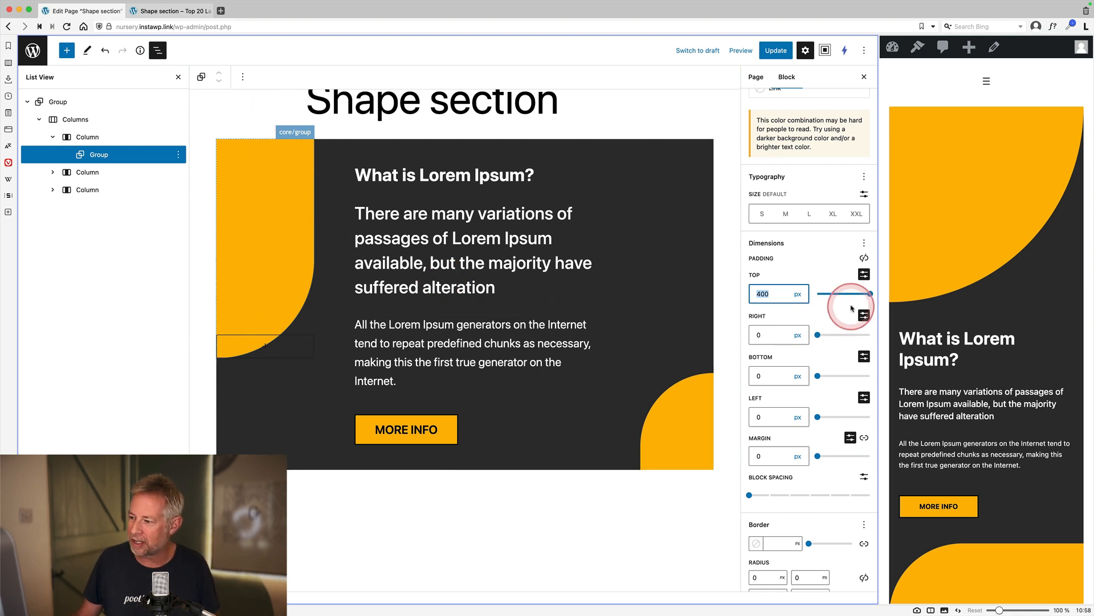
{"action": "left_click_drag", "start_coordinate": [846, 297], "coordinate": [871, 293]}
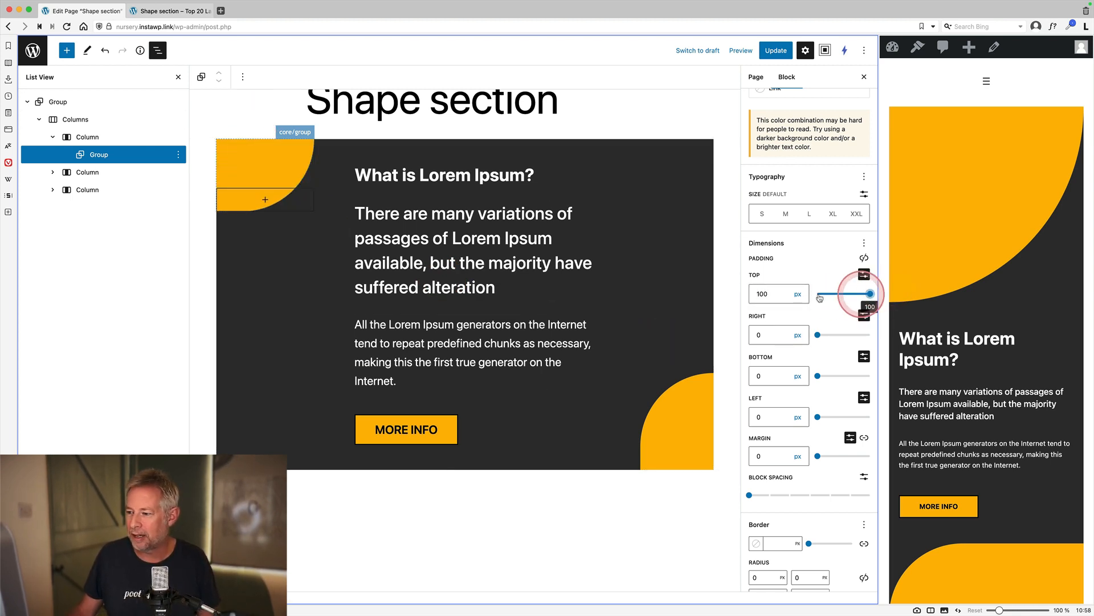
{"action": "left_click", "coordinate": [765, 294]}
{"action": "key", "text": "BackSpace"}
{"action": "key", "text": "BackSpace"}
{"action": "key", "text": "BackSpace"}
{"action": "type", "text": "400"}
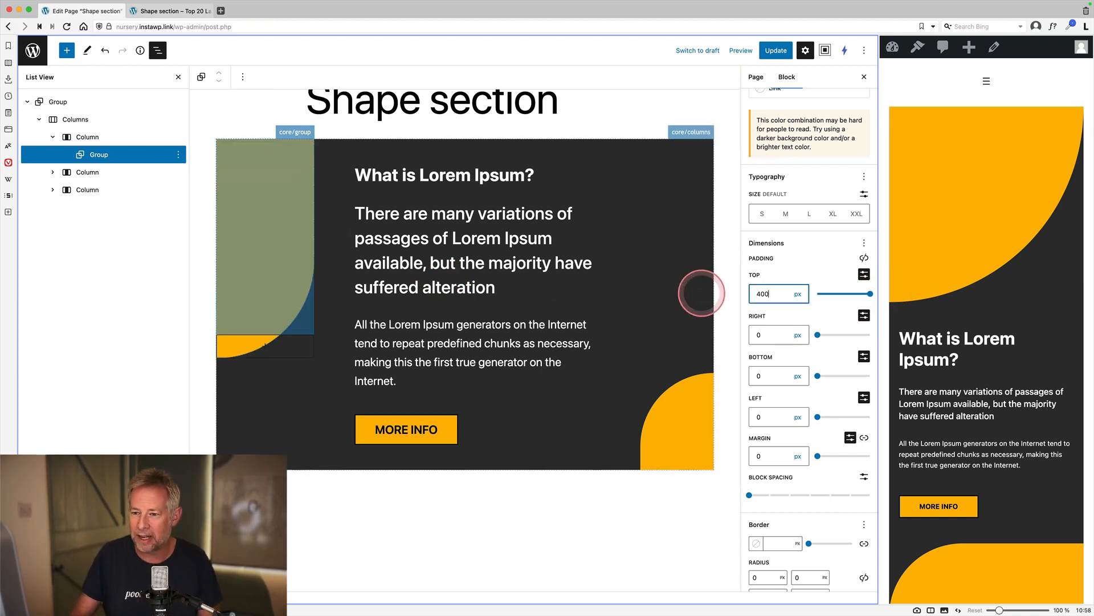
{"action": "mouse_move", "coordinate": [871, 297]}
{"action": "left_mouse_down"}
{"action": "mouse_move", "coordinate": [833, 296]}
{"action": "mouse_move", "coordinate": [870, 293]}
{"action": "left_mouse_up"}
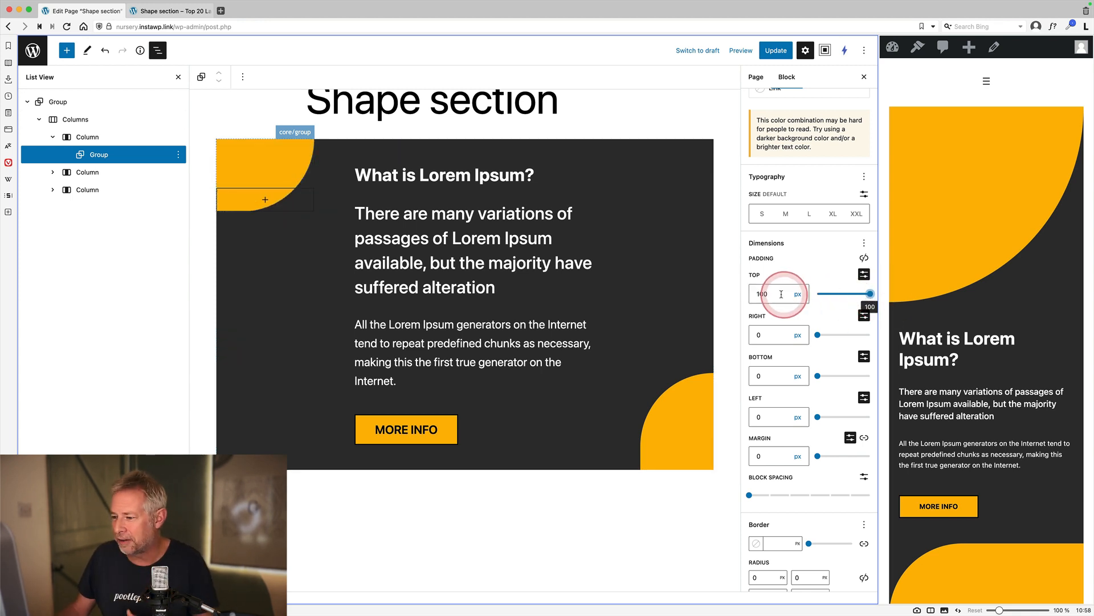
{"action": "double_click", "coordinate": [772, 293]}
{"action": "type", "text": "400"}
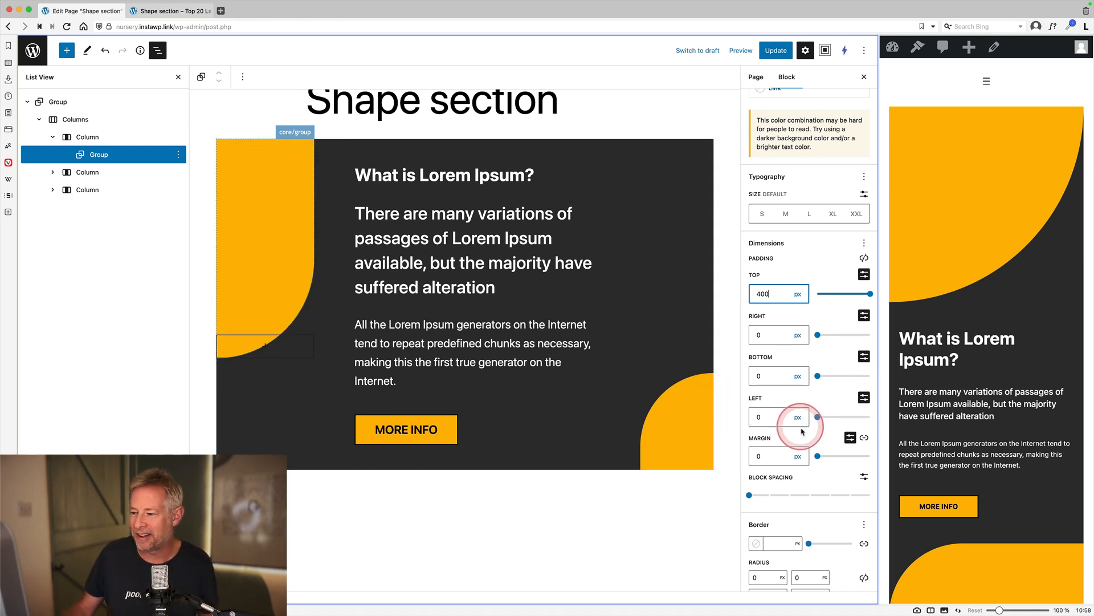
Try removing the bottom-right border radius of the first column's orange group, and set it back to 500 px.
{"action": "scroll", "coordinate": [802, 431], "scroll_direction": "down", "scroll_amount": 2}
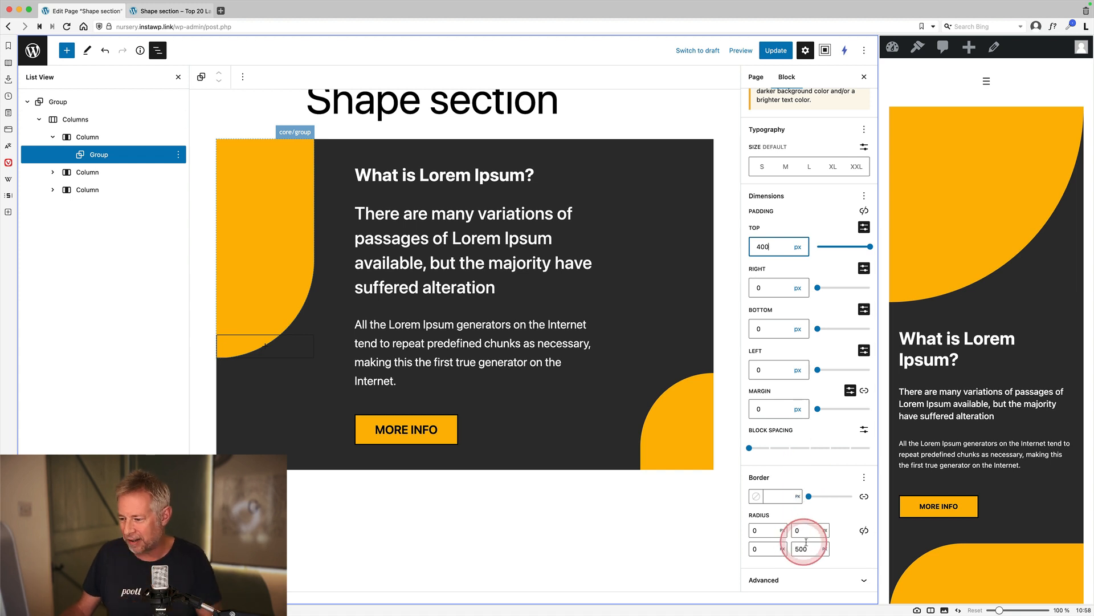
{"action": "double_click", "coordinate": [810, 549]}
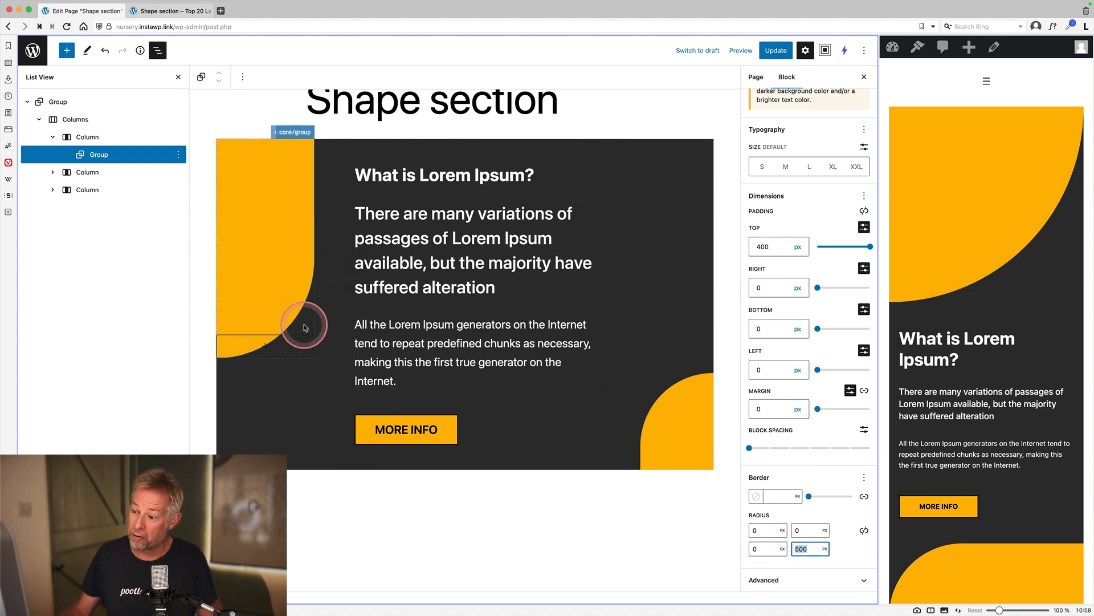
{"action": "key", "text": "BackSpace"}
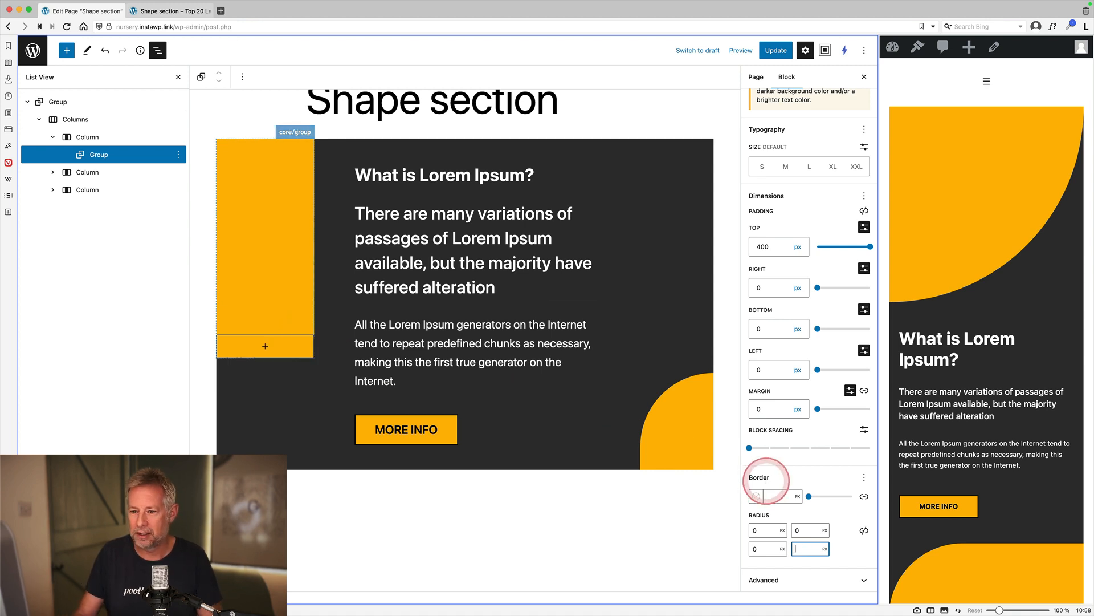
{"action": "type", "text": "5"}
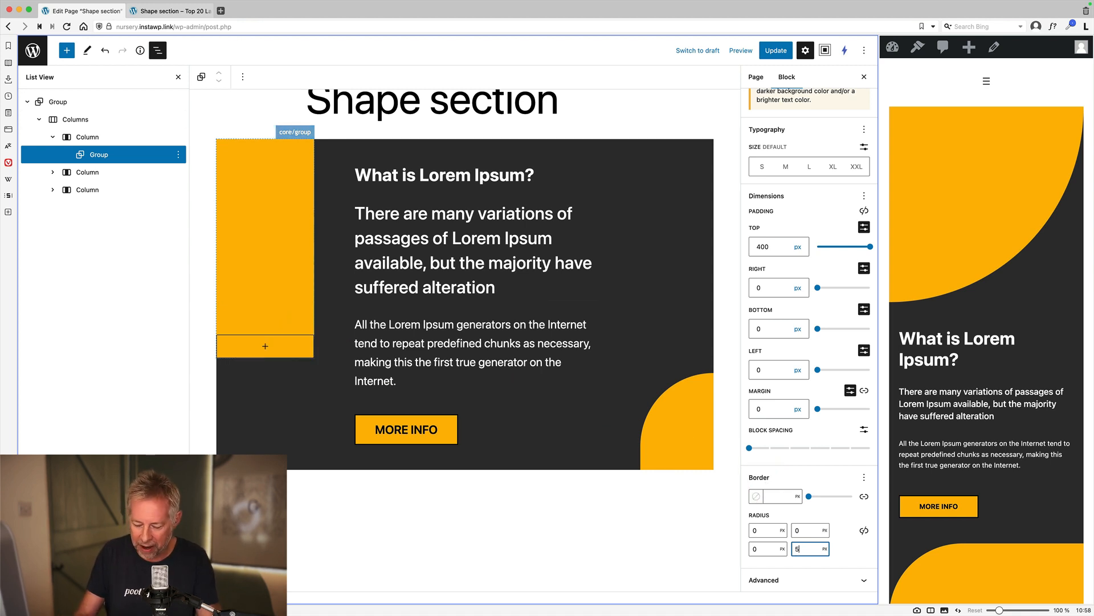
{"action": "type", "text": "00"}
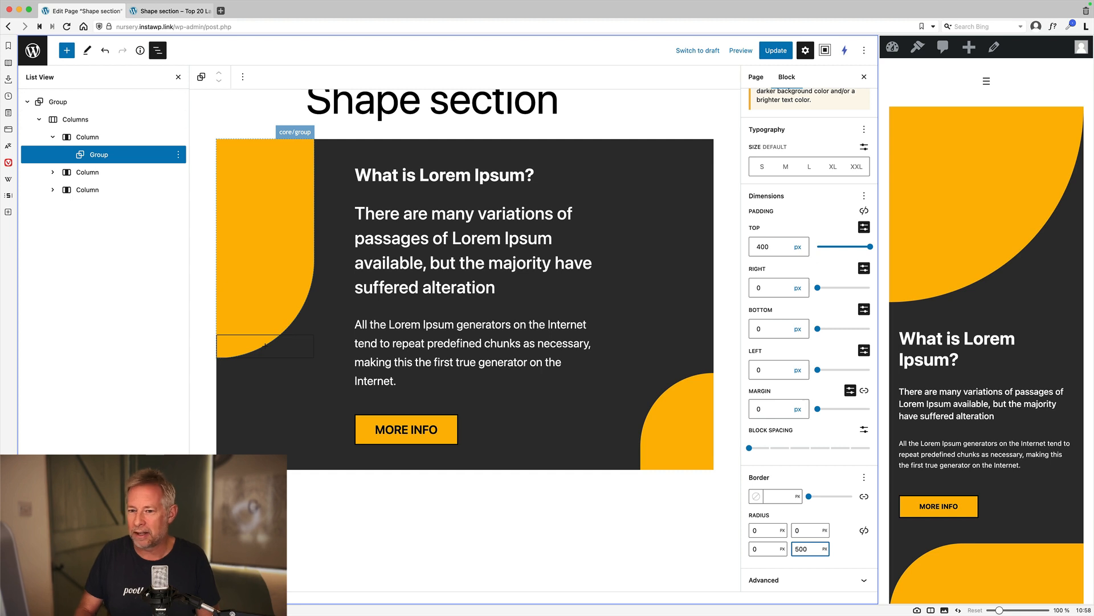
Examine the Shape section's second and third columns and the background and padding of the orange group in the third column.
{"action": "left_click", "coordinate": [88, 171]}
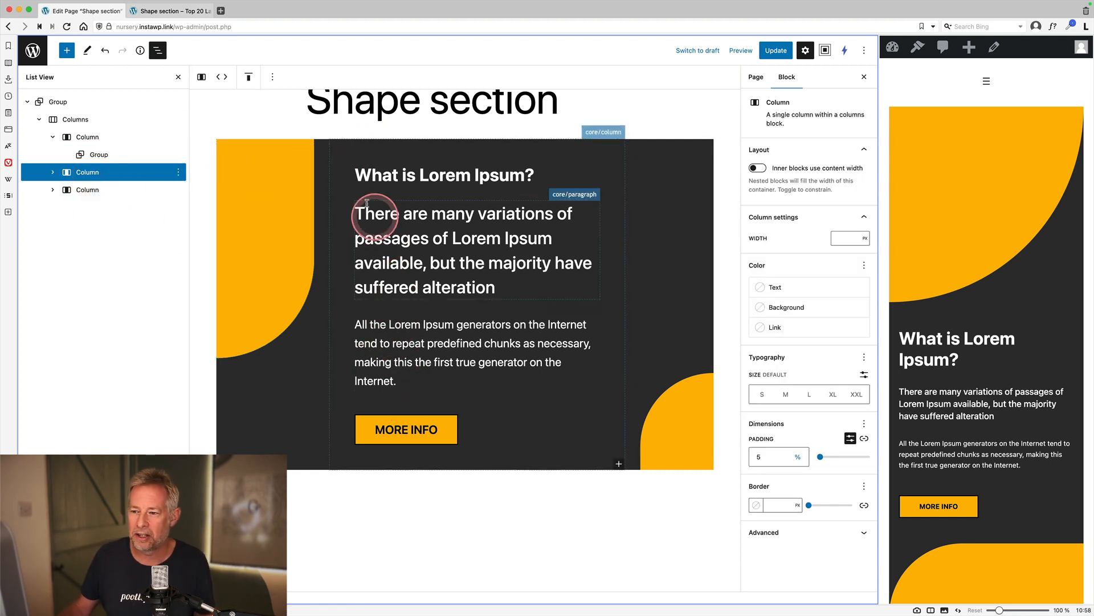
{"action": "left_click", "coordinate": [96, 193]}
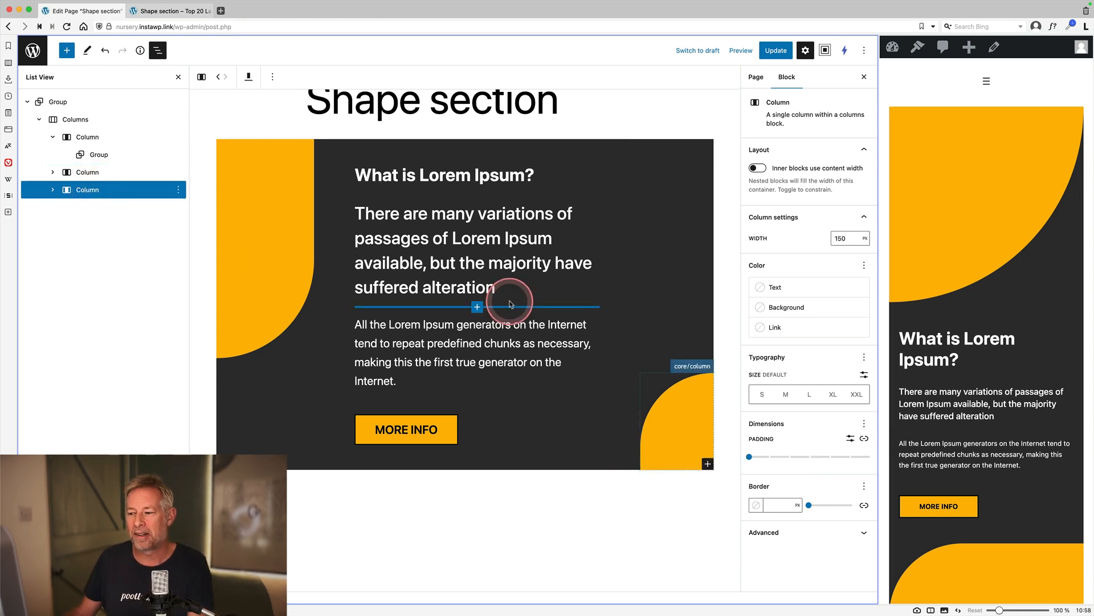
{"action": "left_click", "coordinate": [53, 189]}
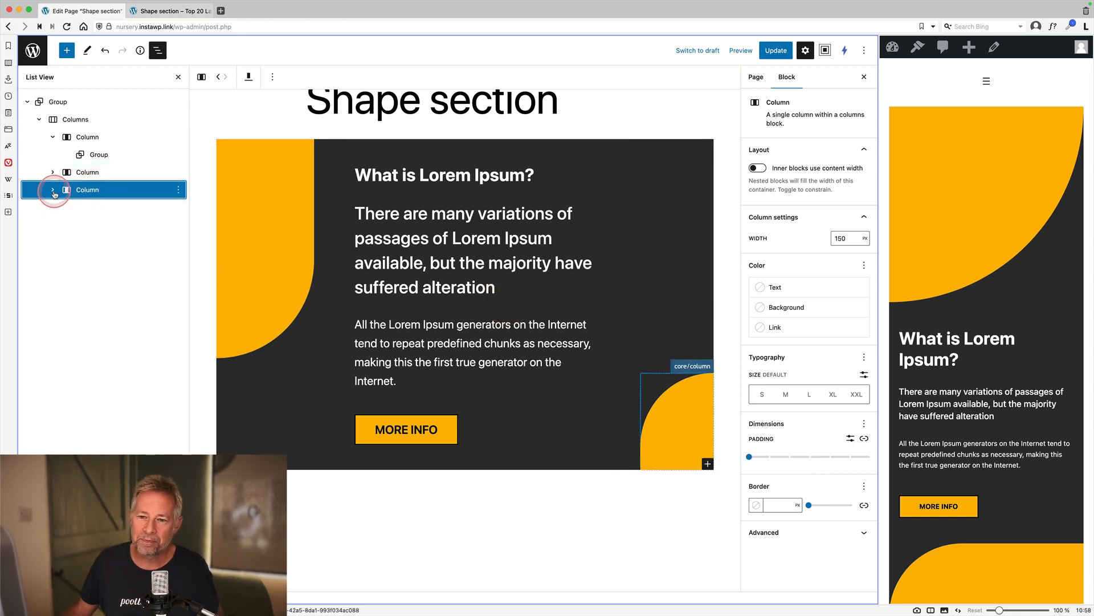
{"action": "left_click", "coordinate": [108, 214]}
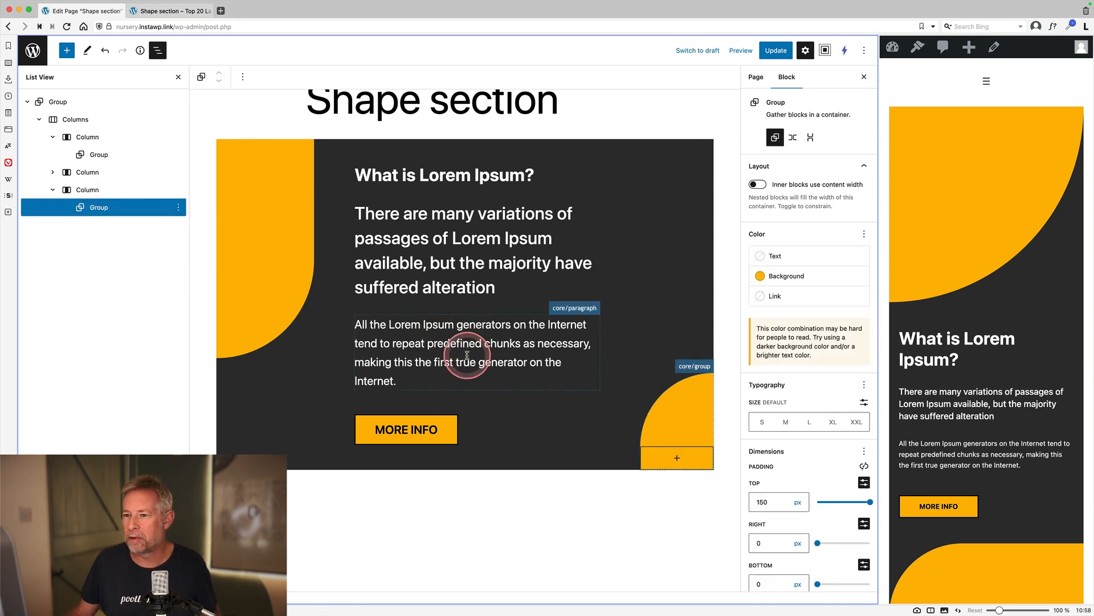
{"action": "scroll", "coordinate": [826, 410], "scroll_direction": "down", "scroll_amount": 5}
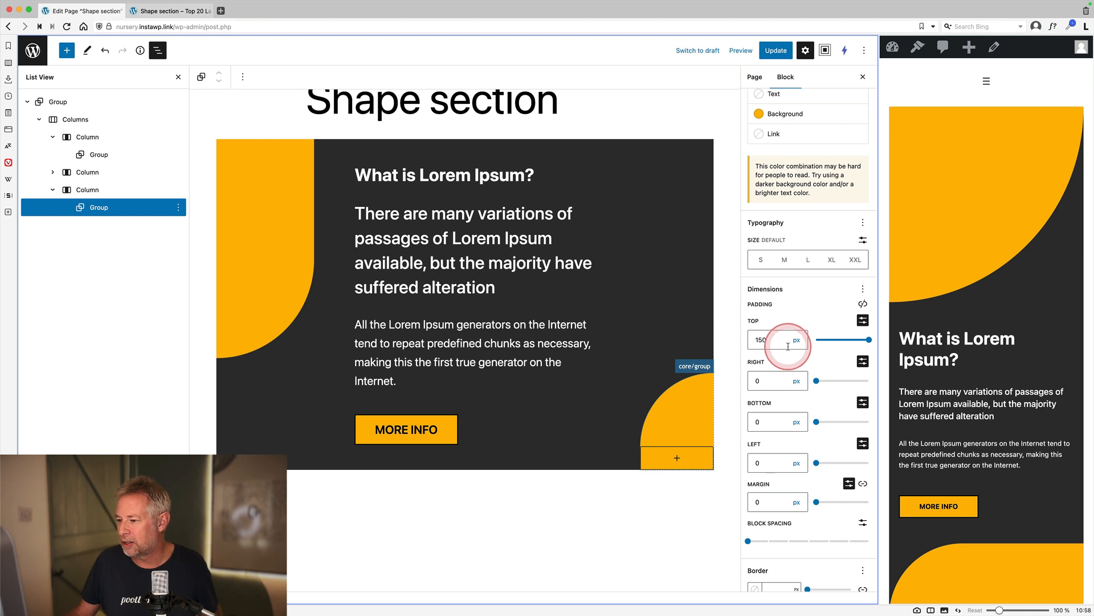
Try a top padding of 100 px on the third column's orange group, and set it to 400 px.
{"action": "mouse_move", "coordinate": [860, 341]}
{"action": "left_mouse_down"}
{"action": "mouse_move", "coordinate": [837, 341]}
{"action": "mouse_move", "coordinate": [870, 340]}
{"action": "left_mouse_up"}
{"action": "left_click", "coordinate": [766, 340]}
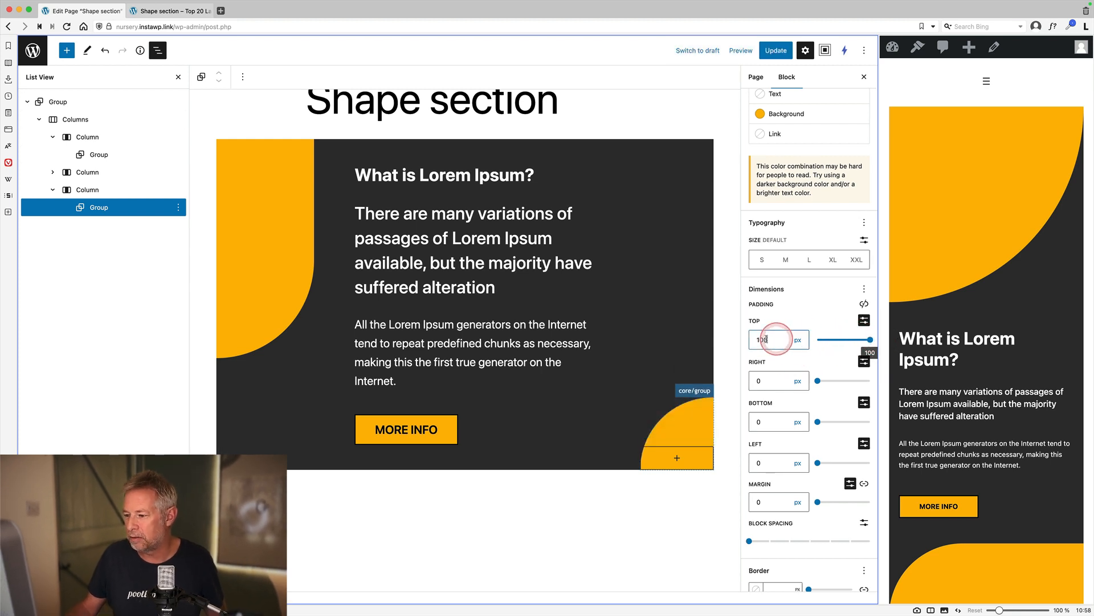
{"action": "key", "text": "BackSpace"}
{"action": "key", "text": "BackSpace"}
{"action": "key", "text": "BackSpace"}
{"action": "type", "text": "400"}
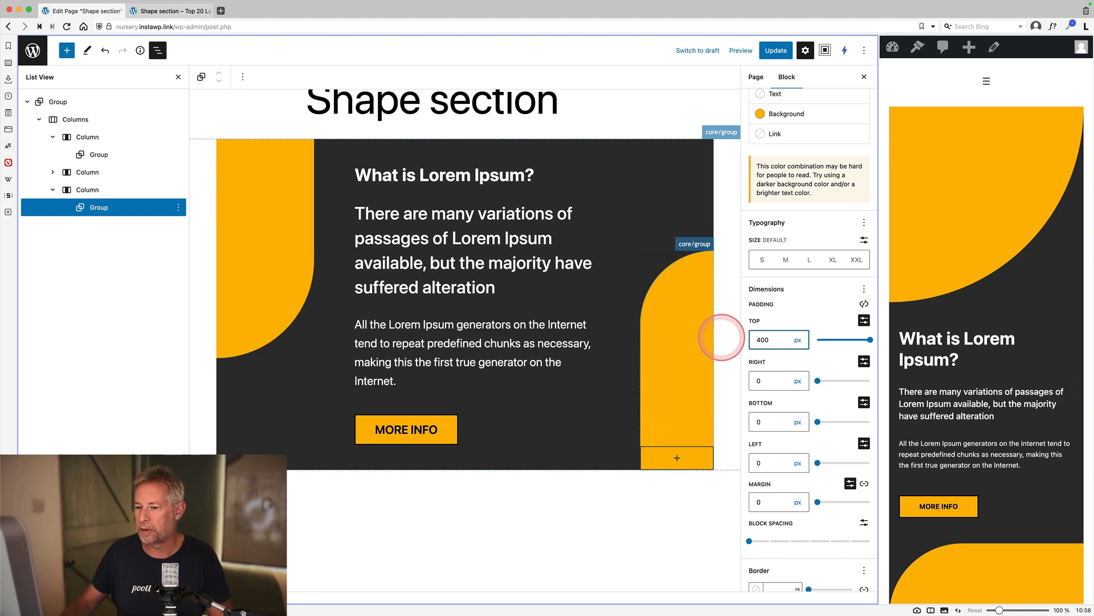
Check the border radius of the third column's orange group and the vertical alignment of the third and first columns.
{"action": "scroll", "coordinate": [834, 504], "scroll_direction": "down", "scroll_amount": 2}
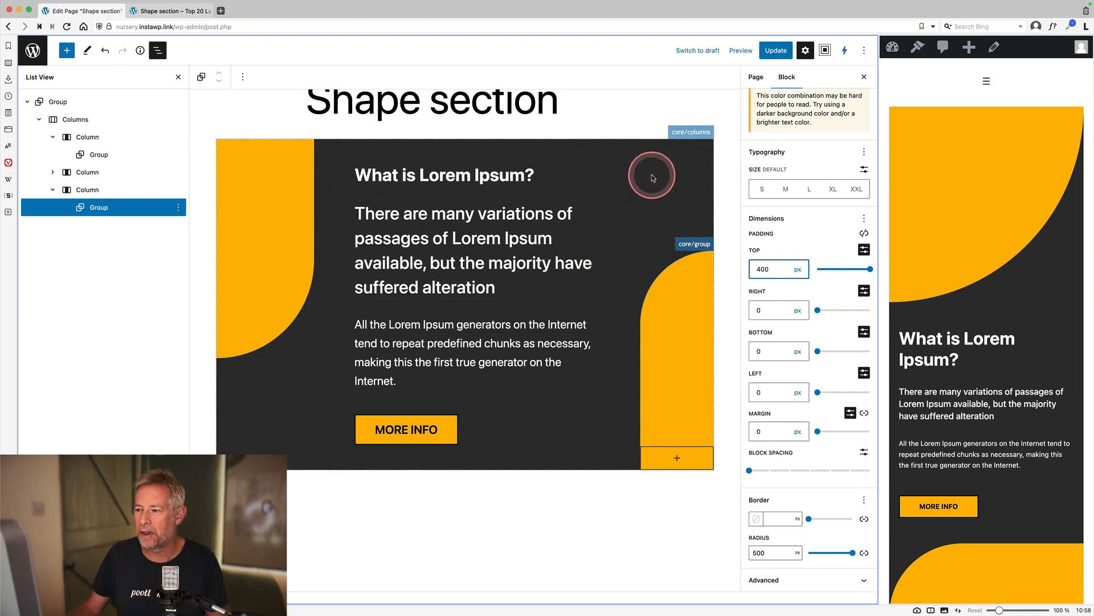
{"action": "left_click", "coordinate": [90, 191]}
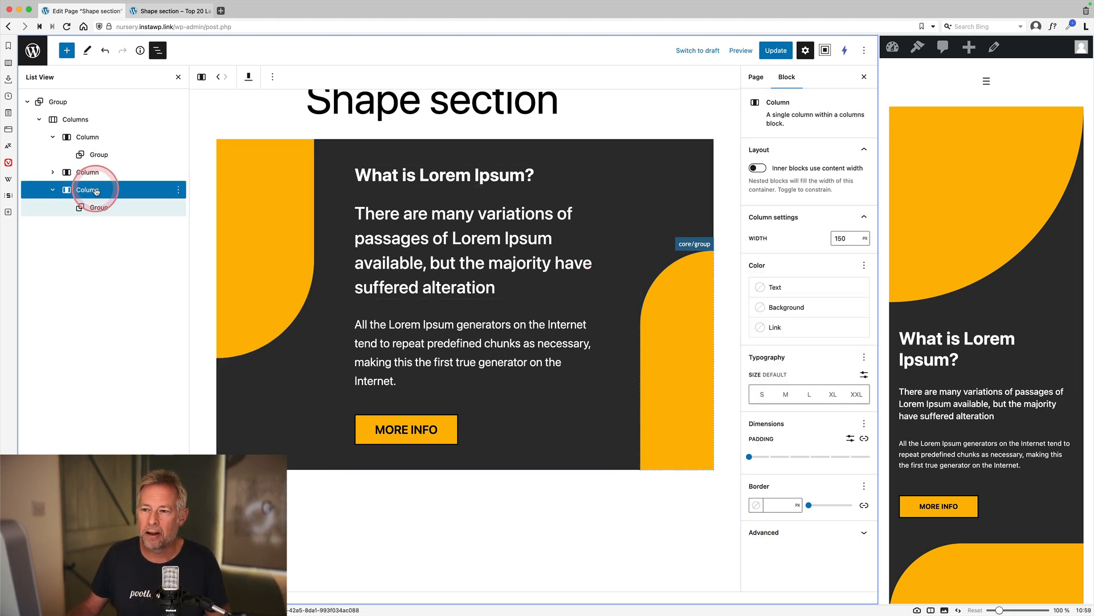
{"action": "left_click", "coordinate": [249, 78]}
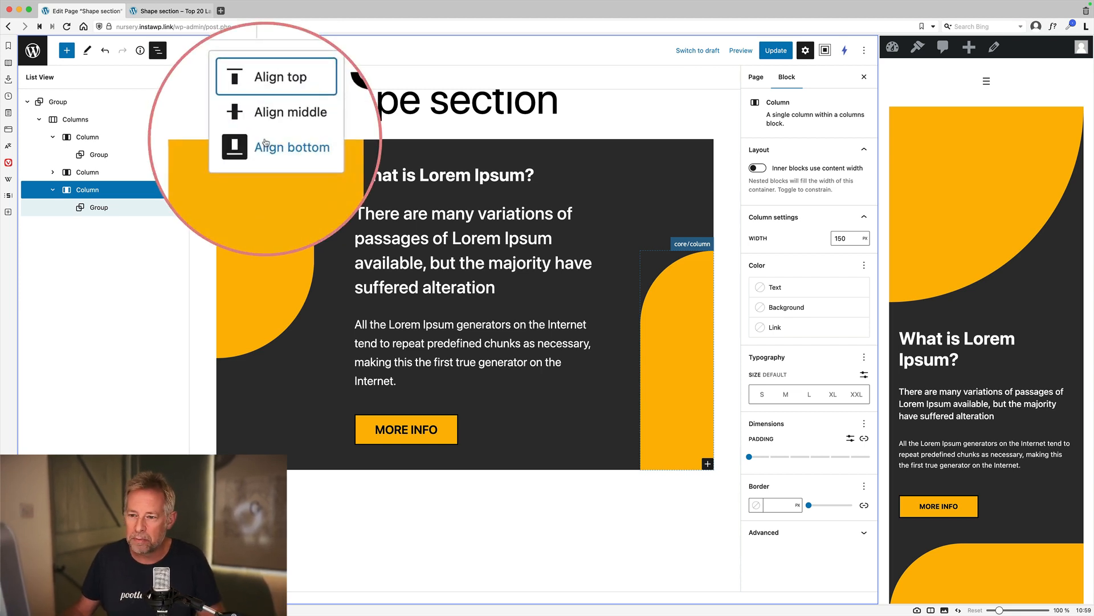
{"action": "left_click", "coordinate": [118, 155]}
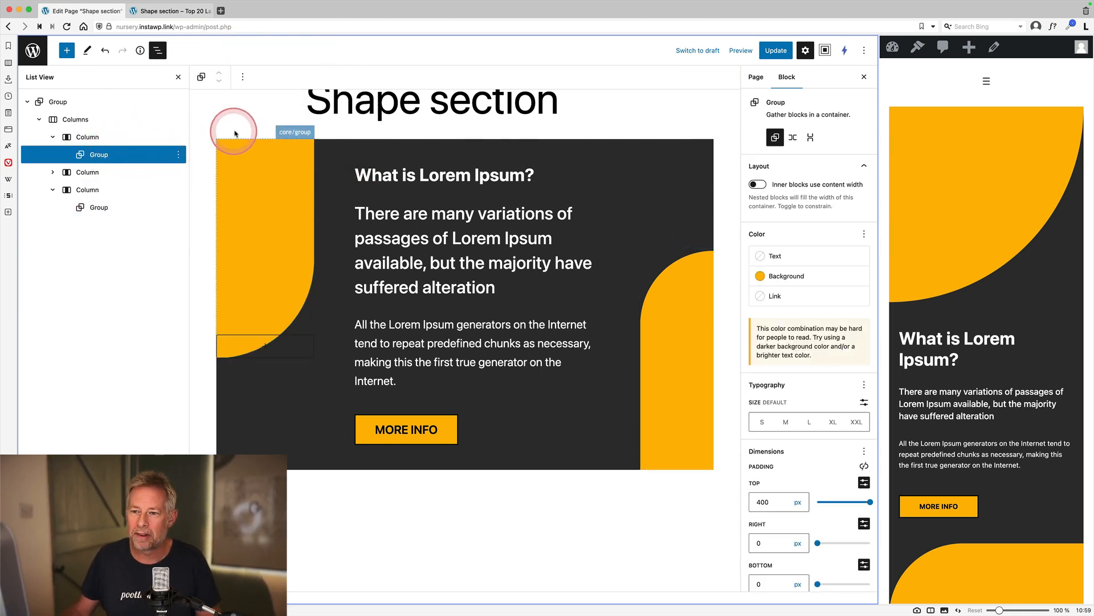
{"action": "left_click", "coordinate": [127, 142]}
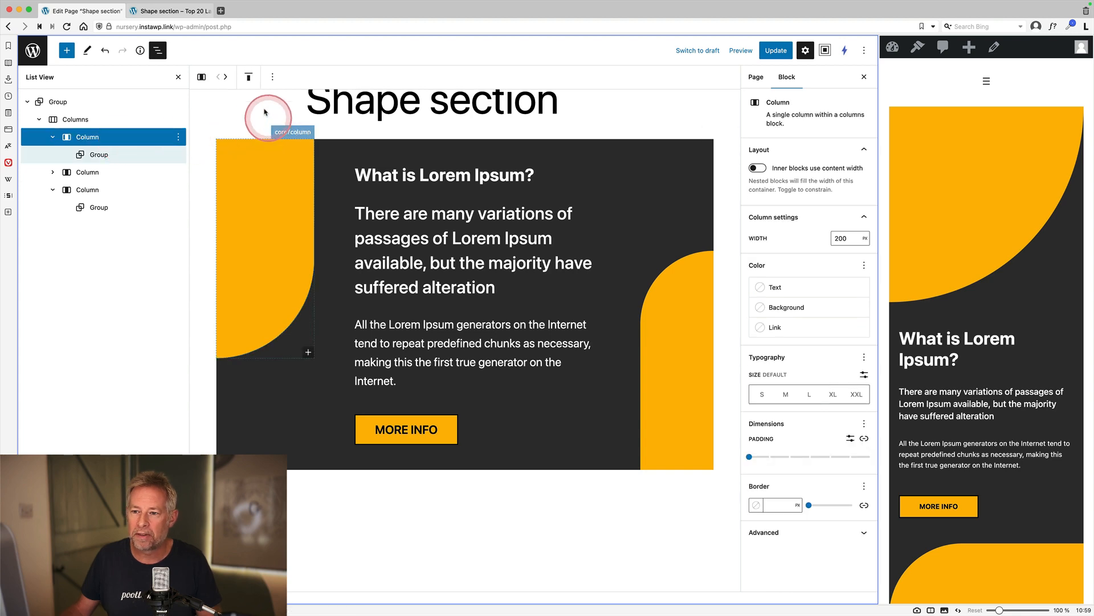
{"action": "left_click", "coordinate": [249, 77]}
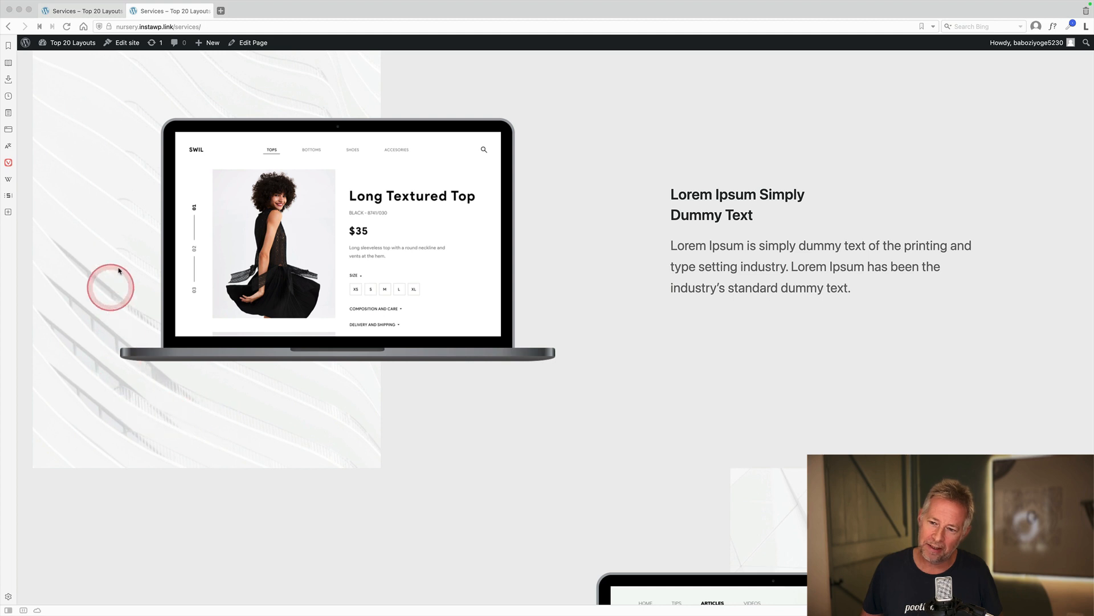
Examine the Services layout's laptop image, its neighbouring text column, and the two columns blocks inside the group.
{"action": "left_click", "coordinate": [260, 240]}
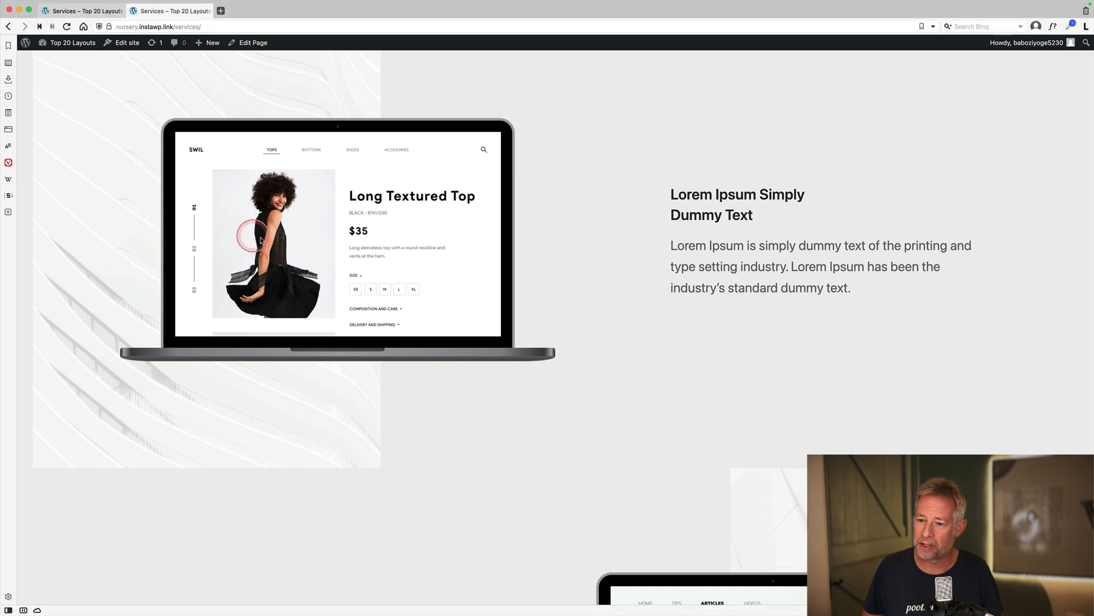
{"action": "left_click_drag", "start_coordinate": [347, 261], "coordinate": [664, 259]}
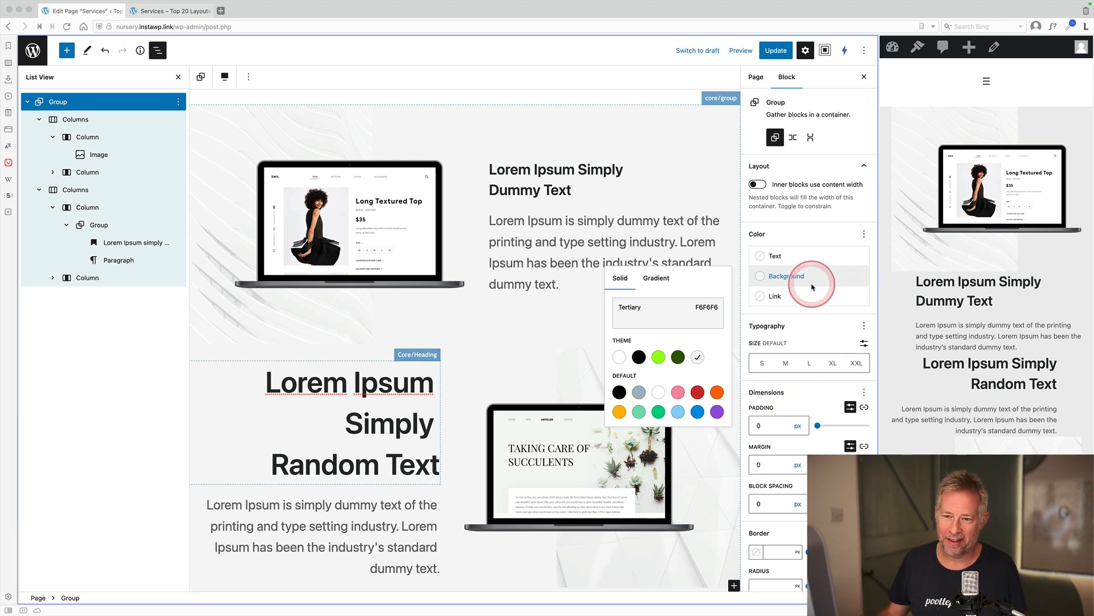
{"action": "left_click", "coordinate": [74, 119]}
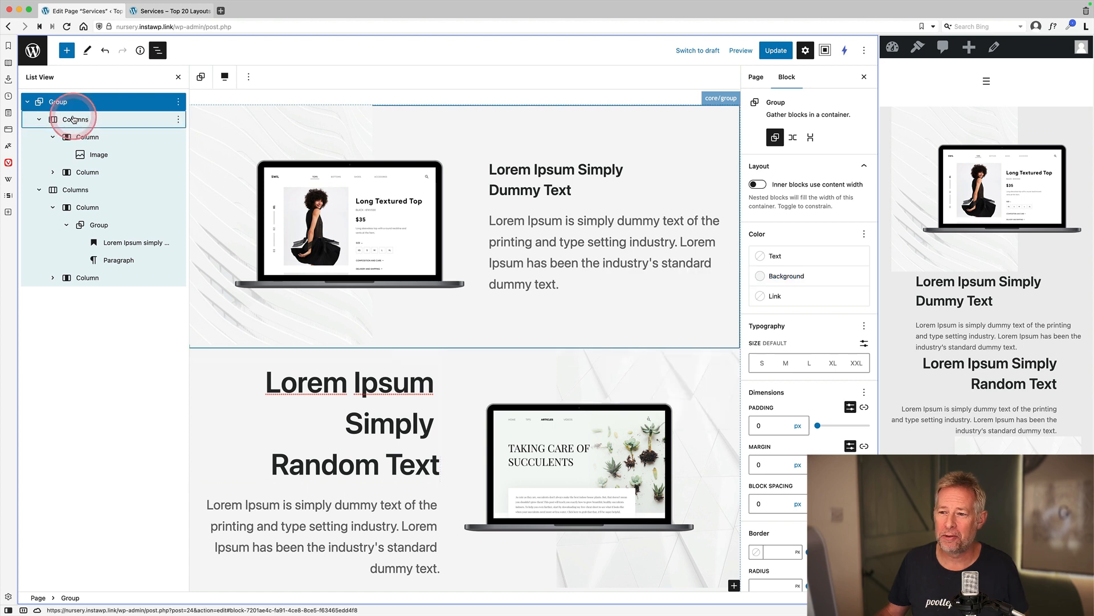
{"action": "left_click", "coordinate": [111, 155]}
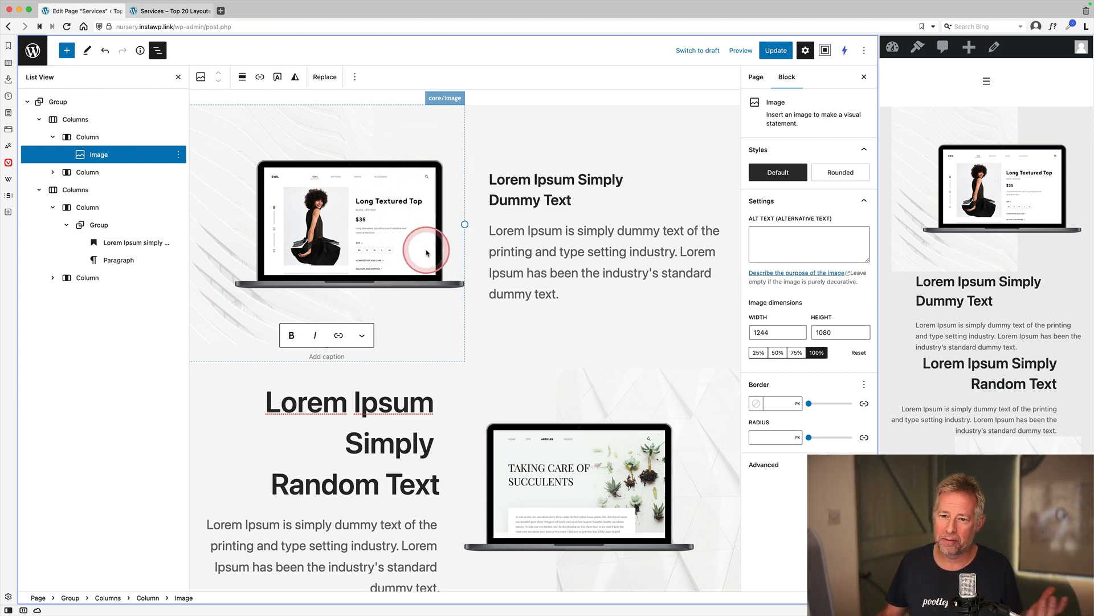
{"action": "left_click", "coordinate": [117, 175]}
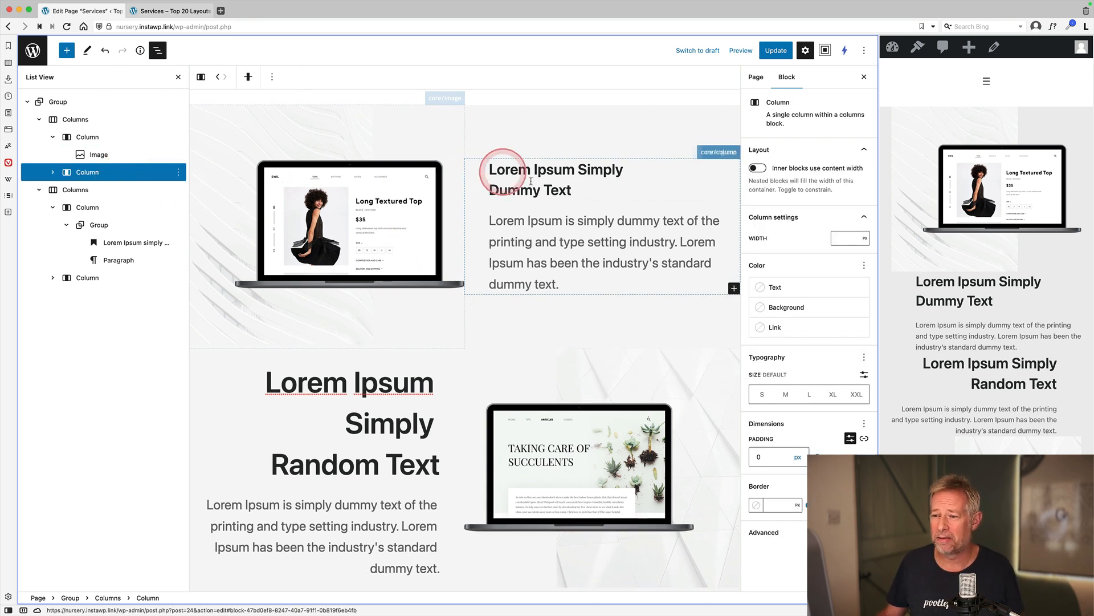
{"action": "left_click", "coordinate": [103, 190]}
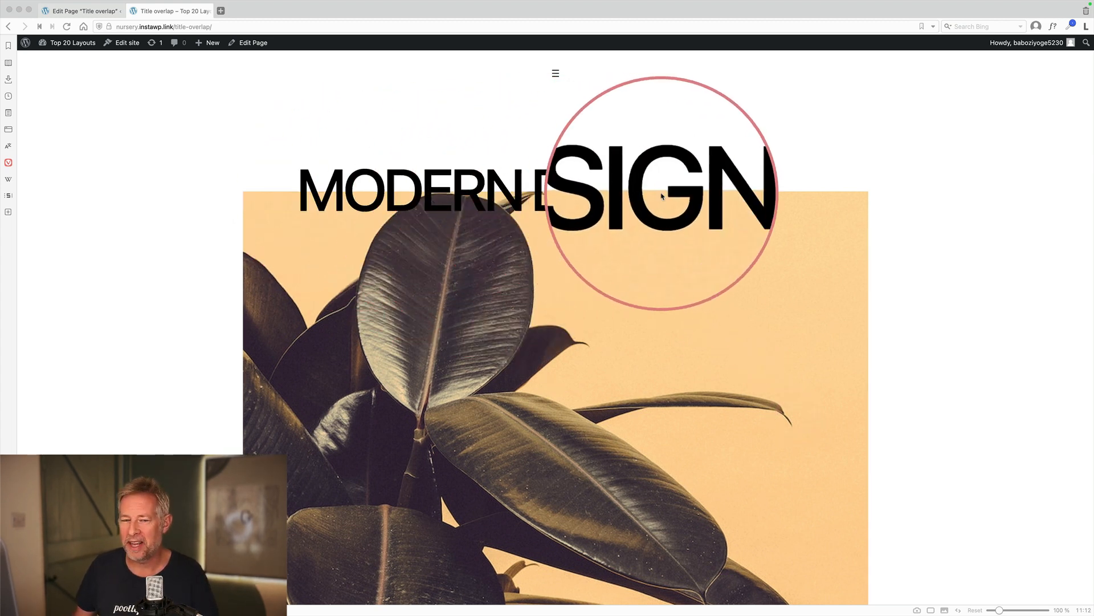
Open the Title overlap page for editing and show its block list view.
{"action": "scroll", "coordinate": [663, 196], "scroll_direction": "down", "scroll_amount": 1}
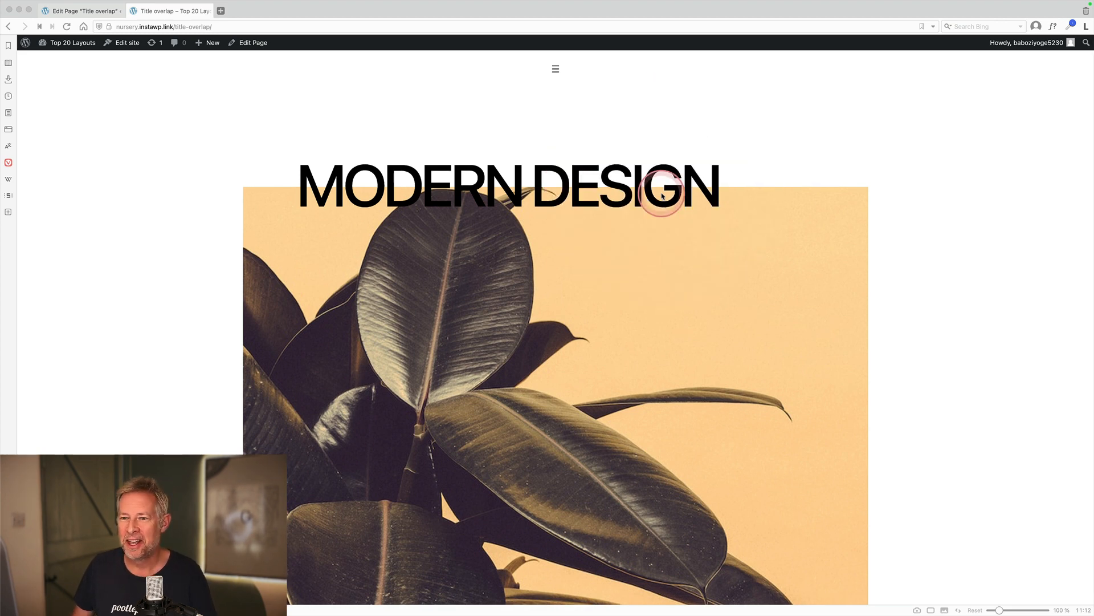
{"action": "left_click", "coordinate": [255, 43]}
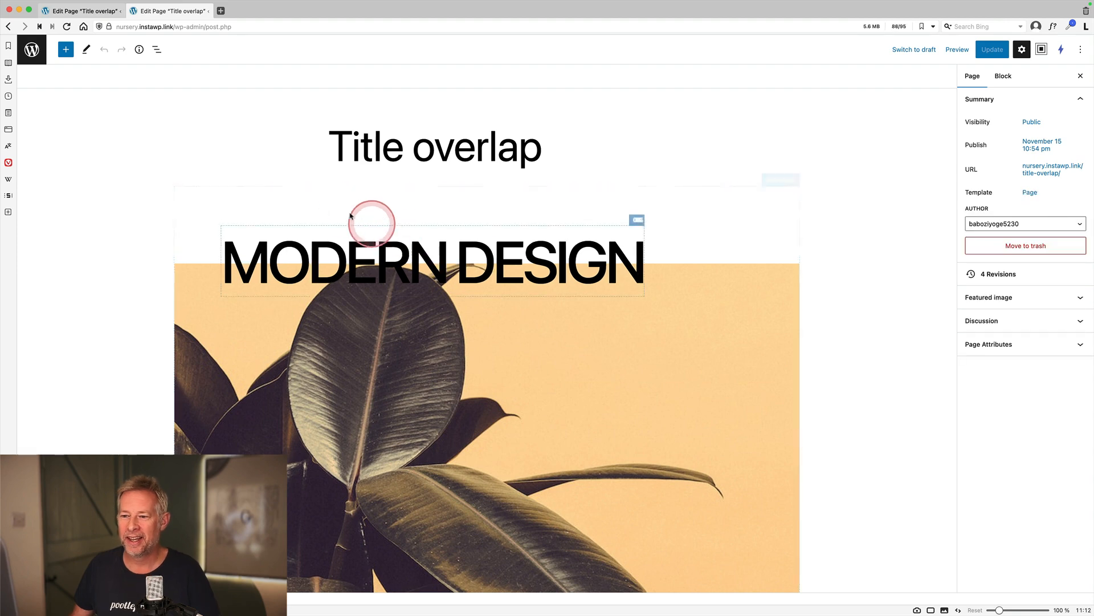
{"action": "left_click", "coordinate": [154, 51]}
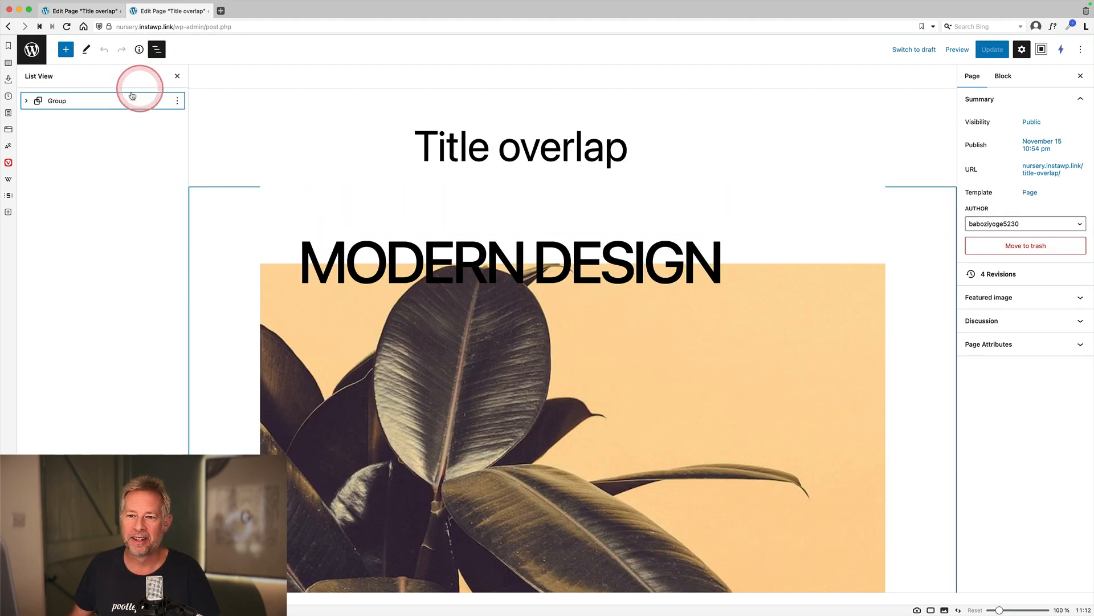
Expand the Title overlap group and examine its cover block and the Modern Design heading inside.
{"action": "left_click", "coordinate": [91, 101]}
{"action": "left_click", "coordinate": [25, 102]}
{"action": "left_click", "coordinate": [66, 121]}
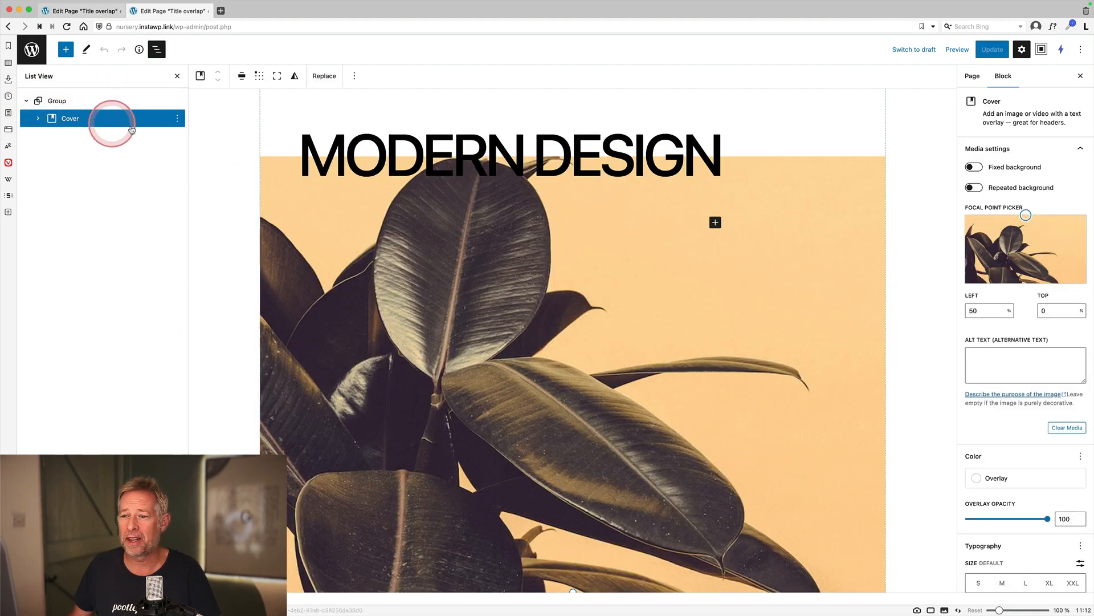
{"action": "left_click", "coordinate": [39, 119]}
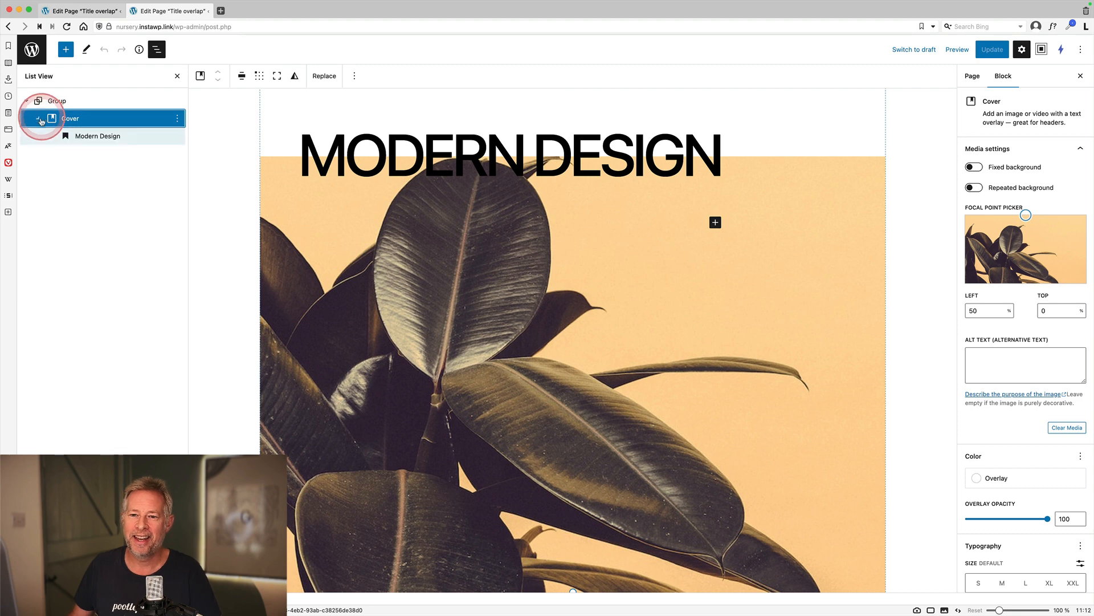
{"action": "left_click", "coordinate": [78, 137]}
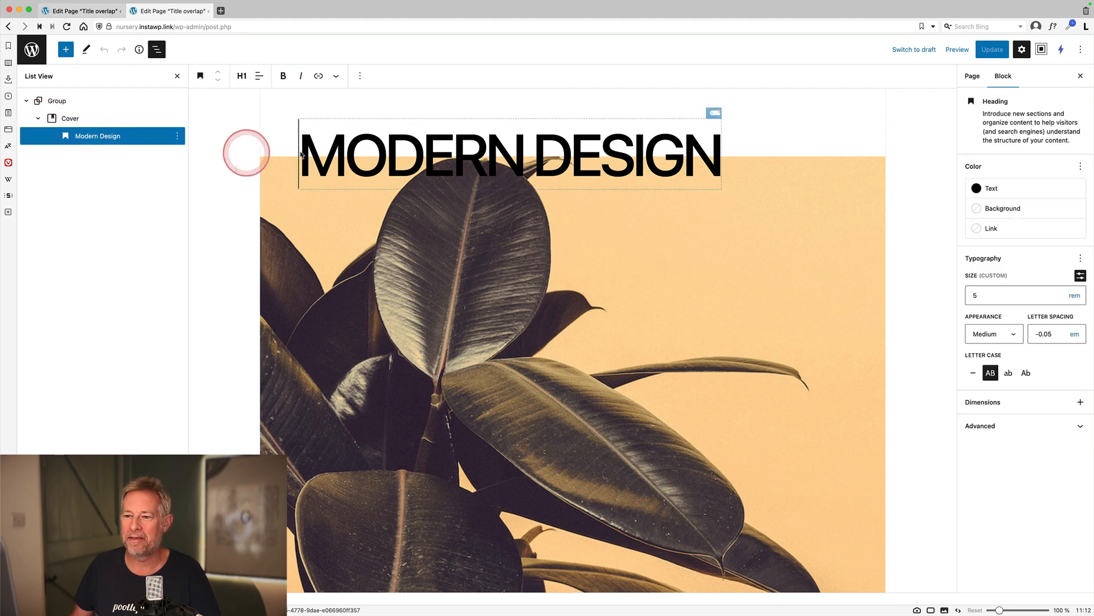
Inspect the overlay gradient settings of the Title overlap cover block.
{"action": "left_click", "coordinate": [108, 124]}
{"action": "scroll", "coordinate": [1036, 445], "scroll_direction": "down", "scroll_amount": 3}
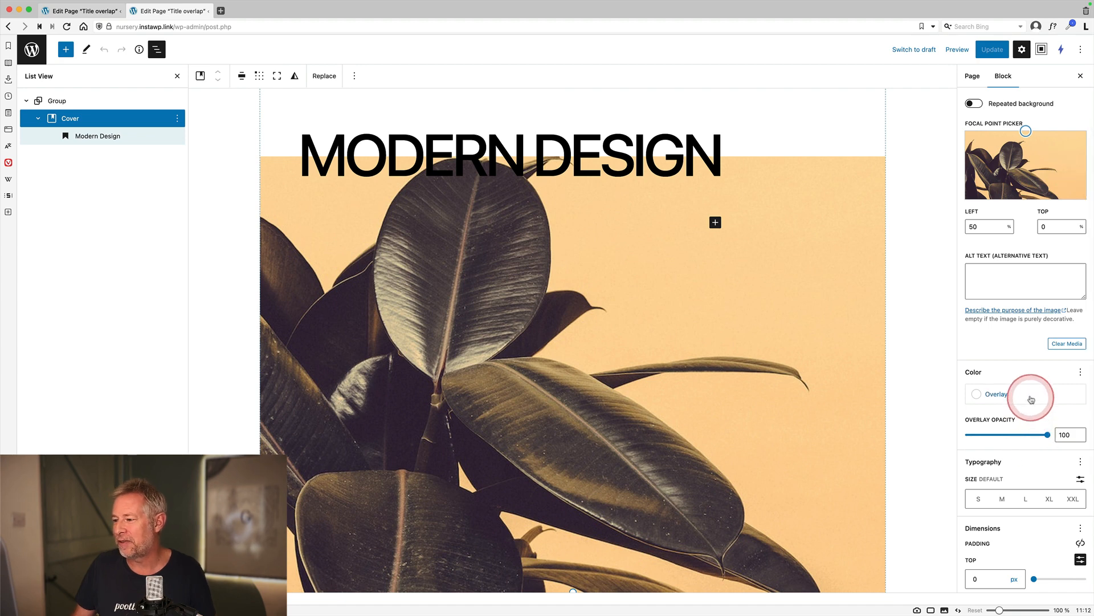
{"action": "left_click", "coordinate": [1029, 396]}
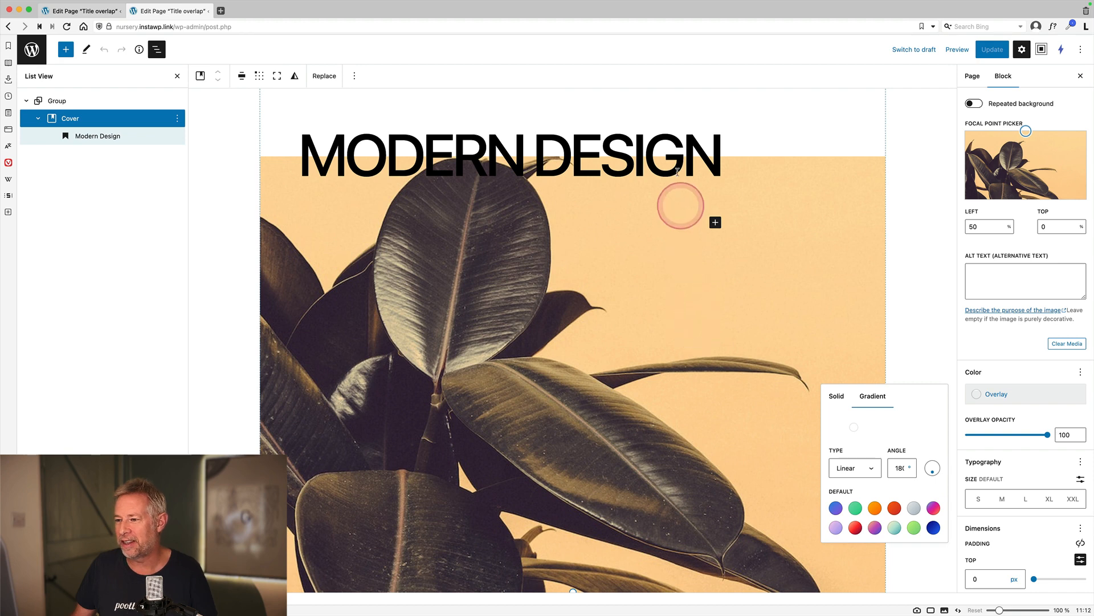
Try lower overlay opacity values on the cover block, and set the opacity back to 100.
{"action": "left_click_drag", "start_coordinate": [1047, 436], "coordinate": [1071, 442]}
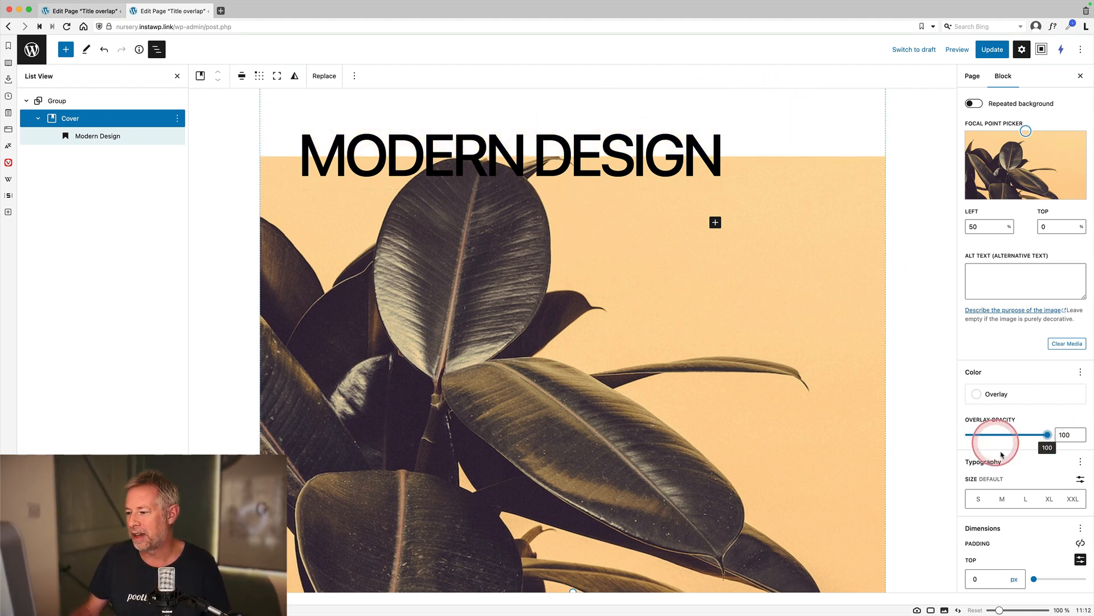
{"action": "left_click_drag", "start_coordinate": [1044, 436], "coordinate": [1072, 437]}
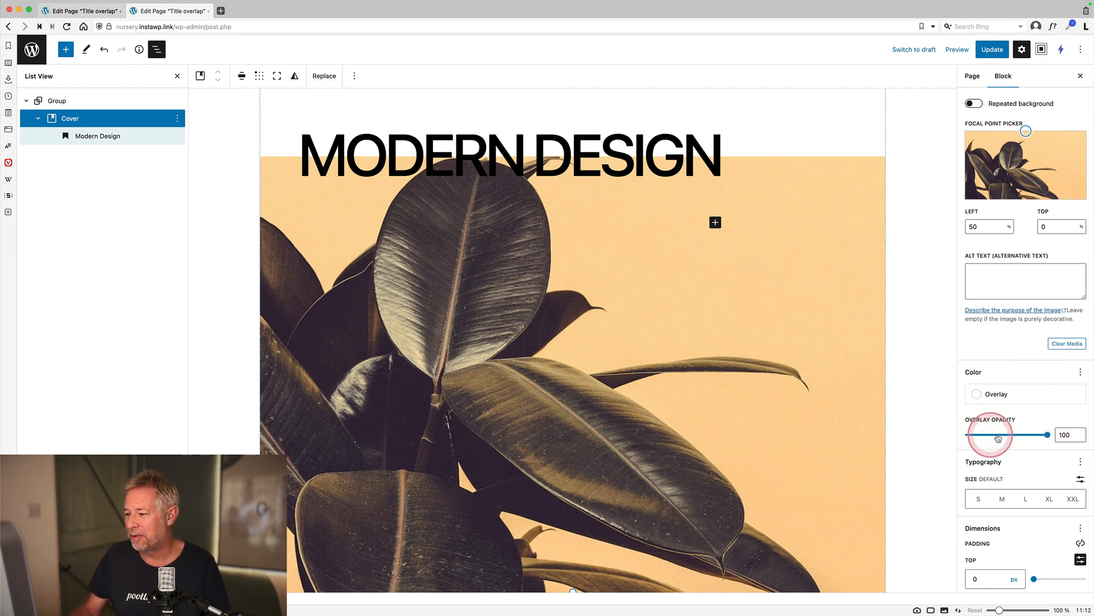
{"action": "left_click_drag", "start_coordinate": [998, 438], "coordinate": [1080, 433]}
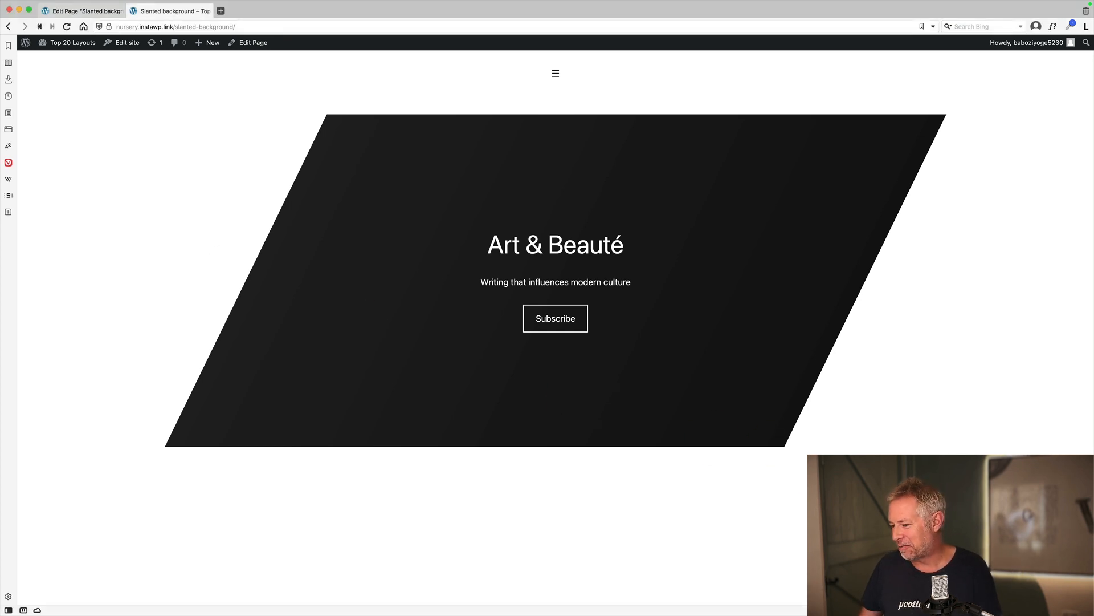
Tile the Slanted background editor and its published page vertically, and widen the editor pane.
{"action": "key", "text": "ctrl+F9"}
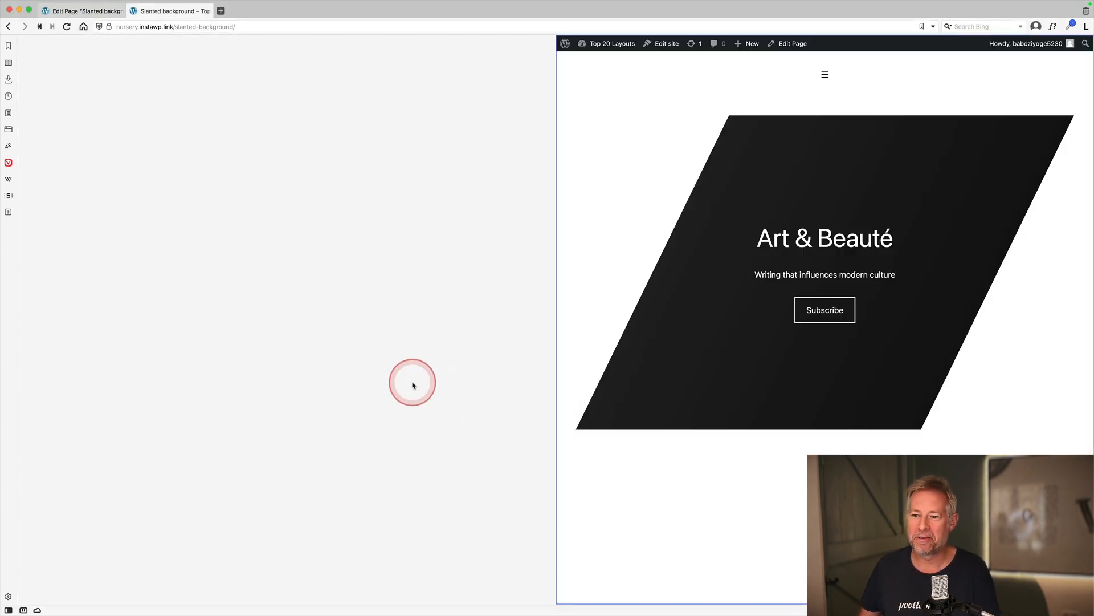
{"action": "left_click", "coordinate": [543, 185]}
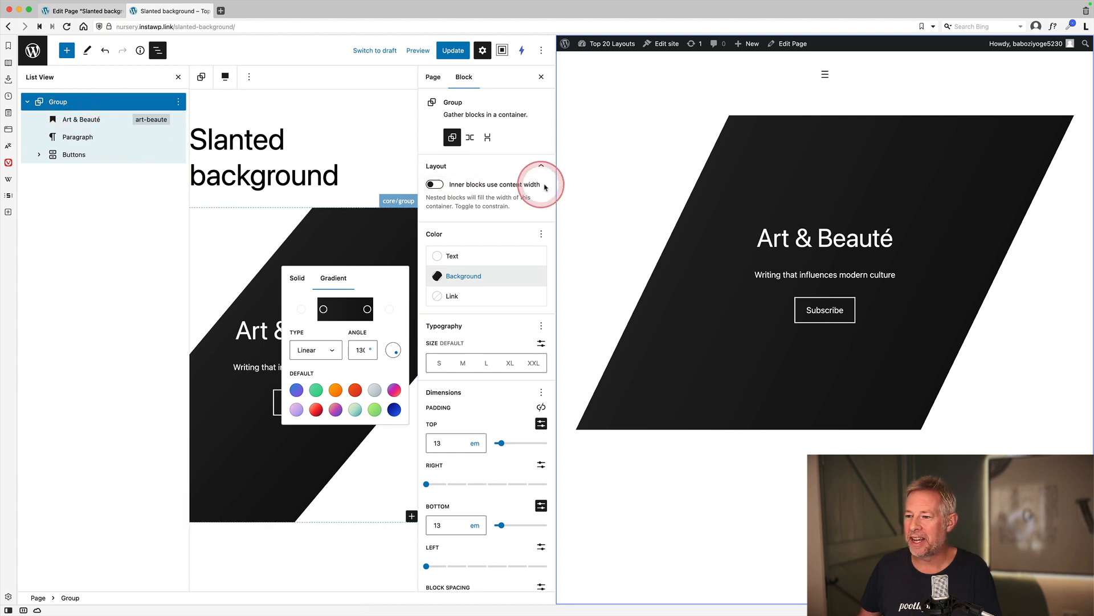
{"action": "left_click_drag", "start_coordinate": [554, 183], "coordinate": [966, 204]}
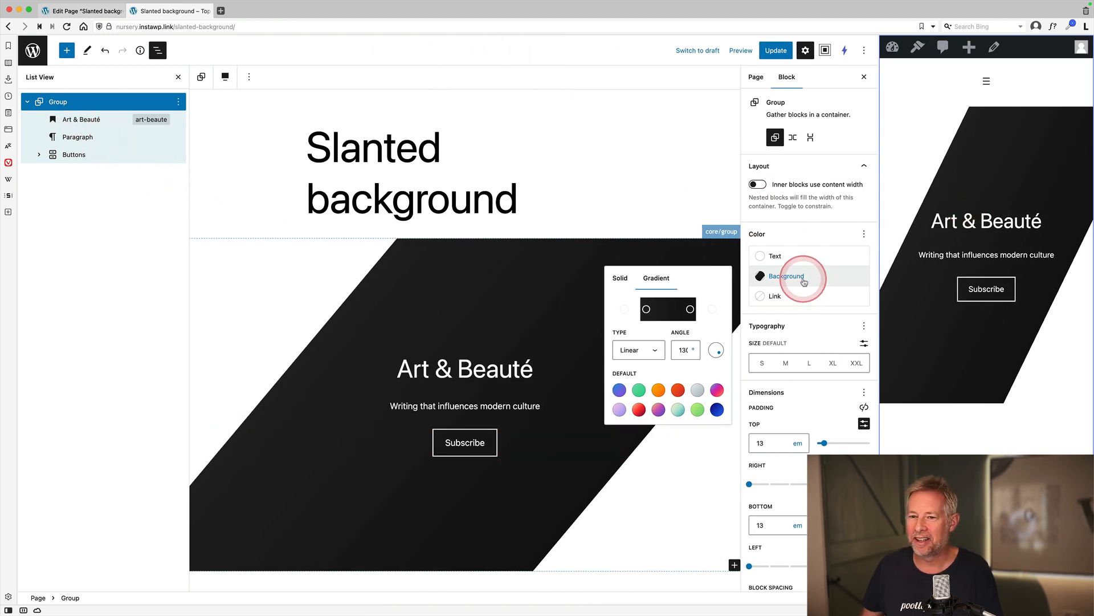
Examine the Art & Beauté heading, the paragraph and the buttons block inside the slanted background group.
{"action": "left_click", "coordinate": [66, 120]}
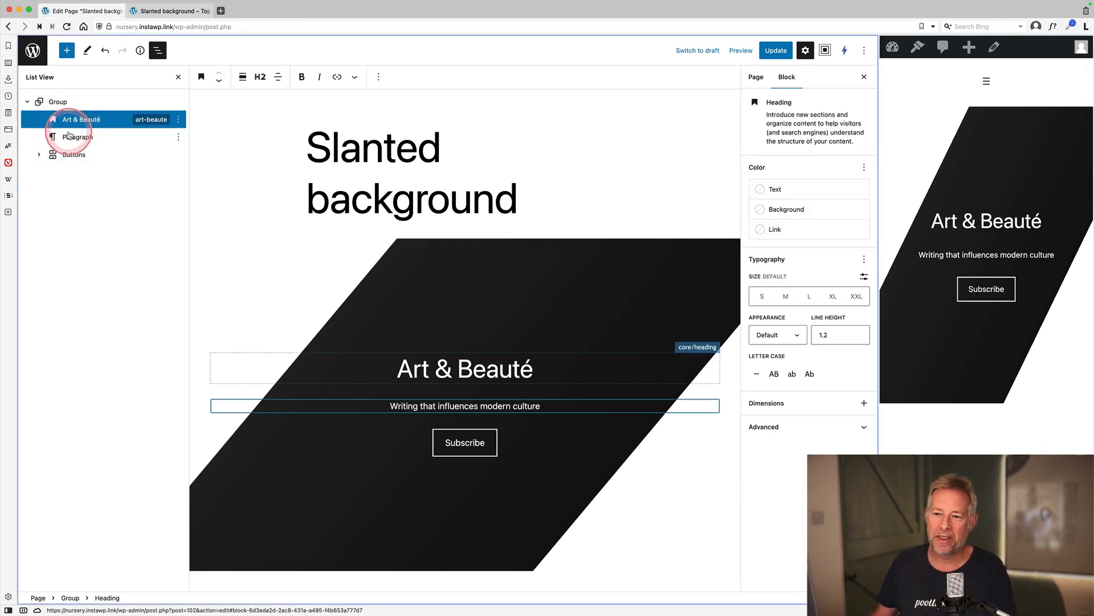
{"action": "left_click", "coordinate": [63, 138]}
{"action": "left_click", "coordinate": [66, 154]}
{"action": "left_click", "coordinate": [73, 120]}
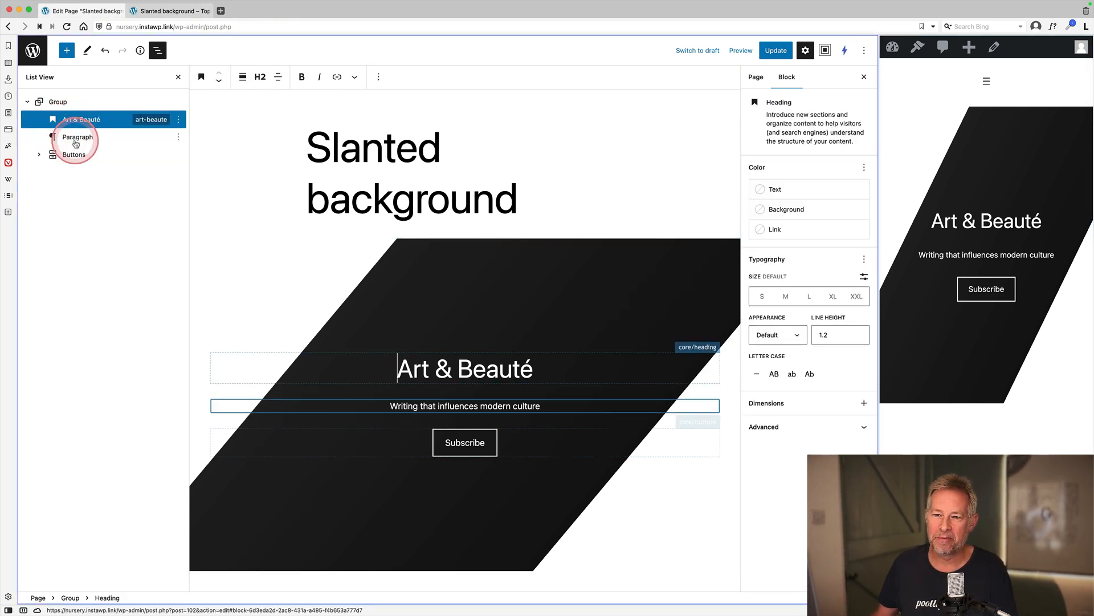
Try adding and moving colour stops in the slanted group's linear background gradient, and adjust the gradient angle.
{"action": "left_click", "coordinate": [74, 103]}
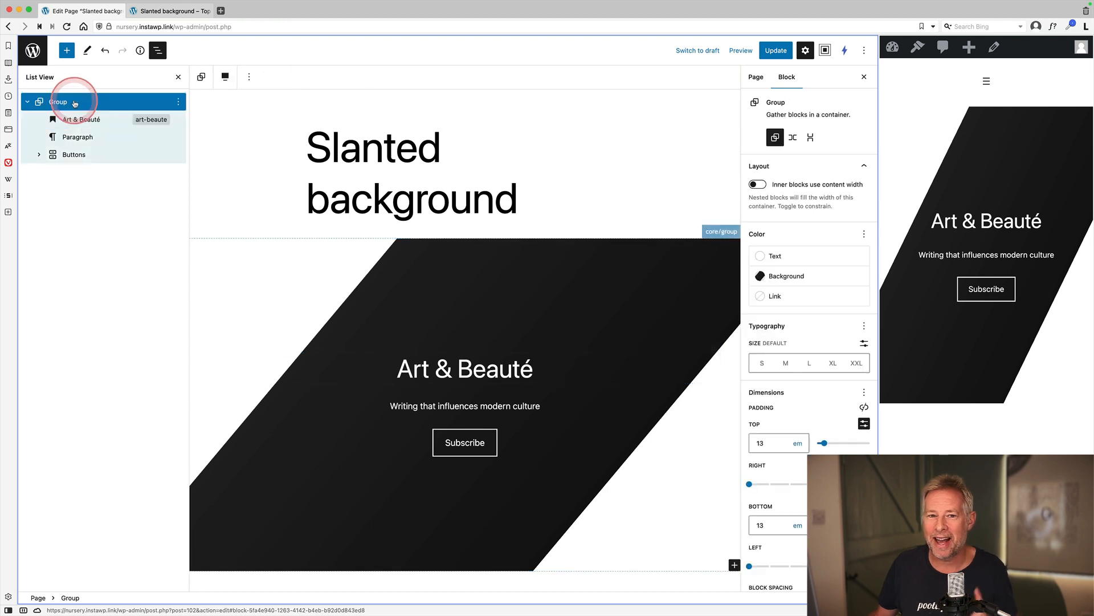
{"action": "left_click", "coordinate": [804, 287]}
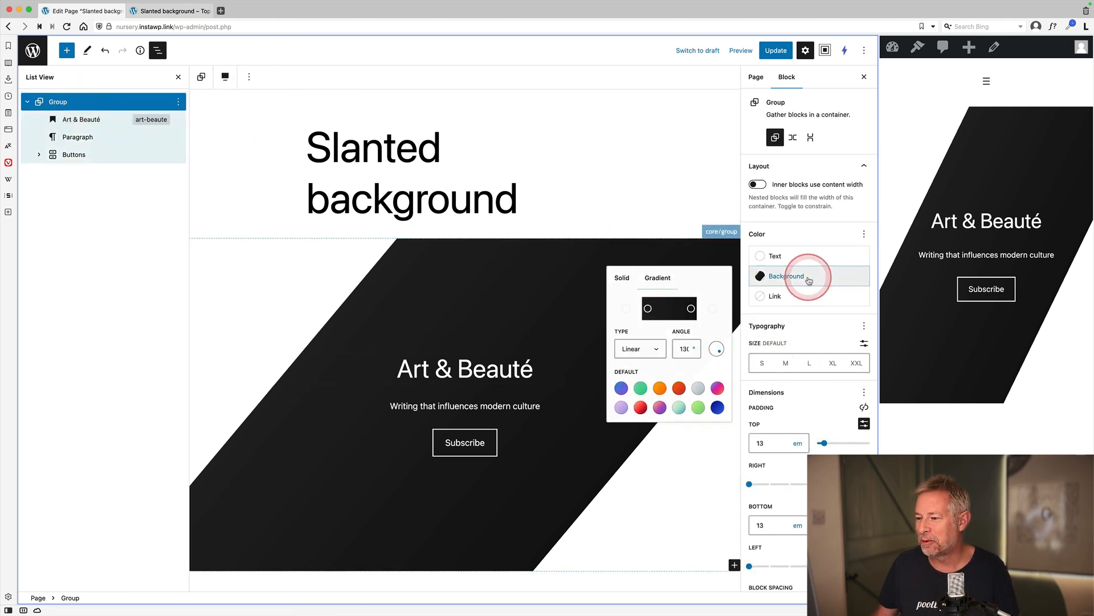
{"action": "left_click", "coordinate": [659, 283]}
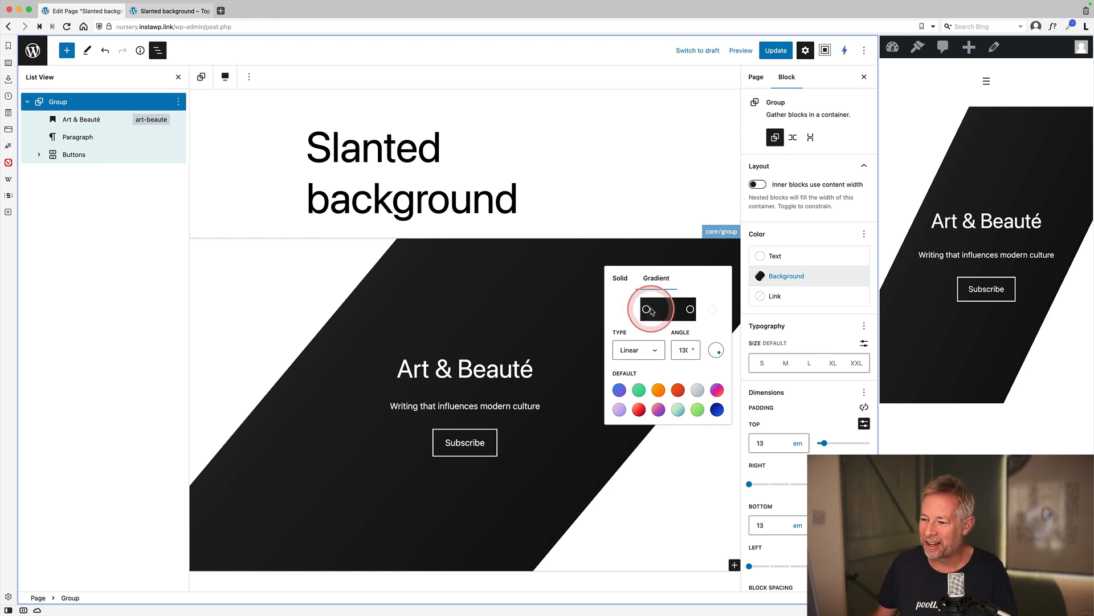
{"action": "left_click", "coordinate": [675, 309]}
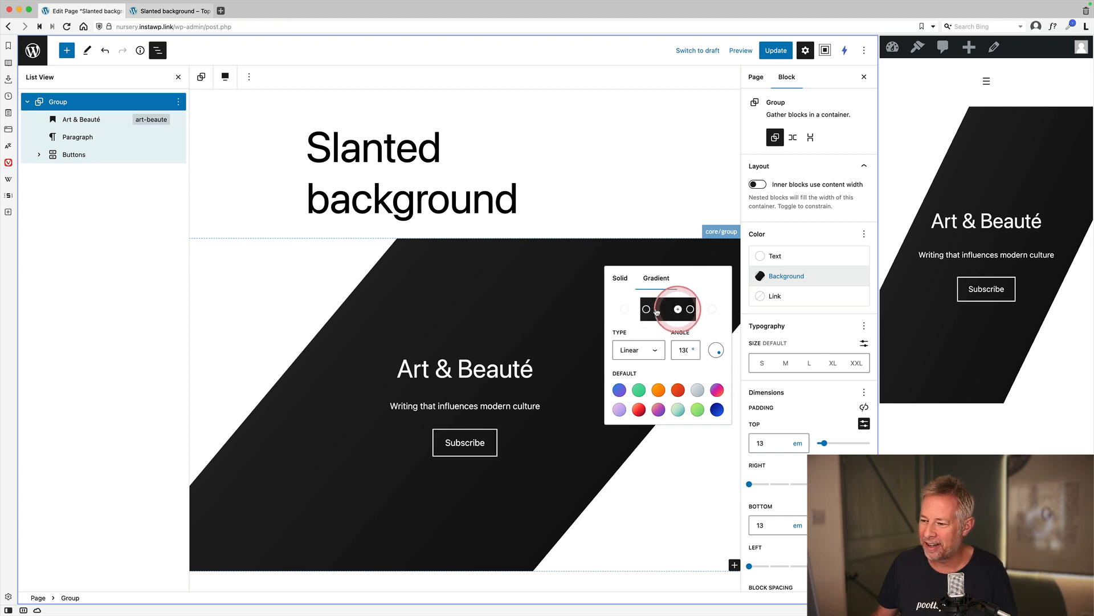
{"action": "left_click", "coordinate": [656, 310]}
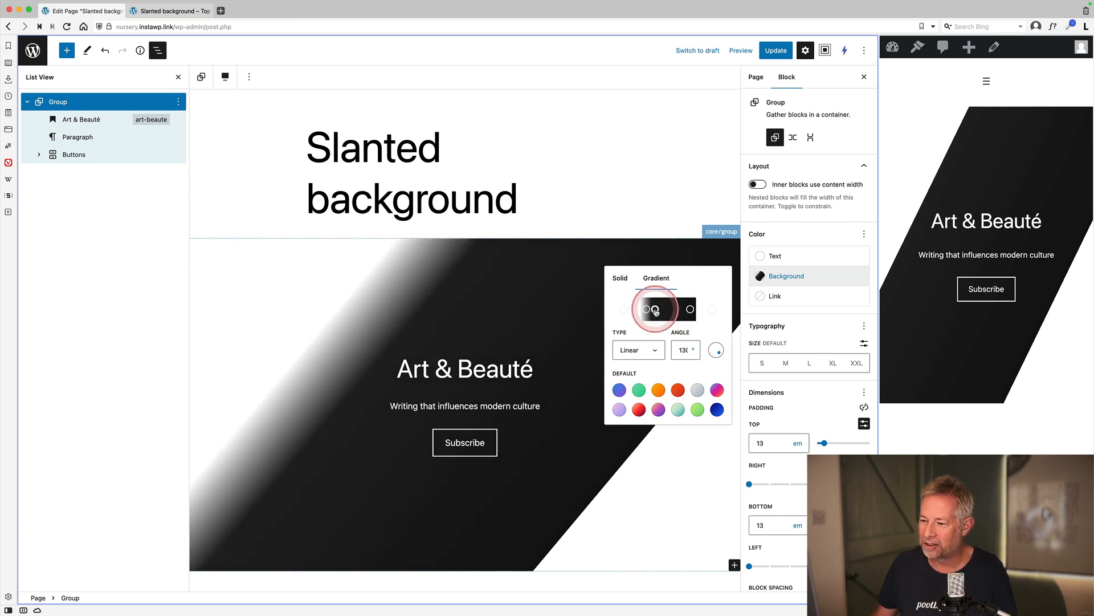
{"action": "mouse_move", "coordinate": [647, 310]}
{"action": "left_mouse_down"}
{"action": "mouse_move", "coordinate": [656, 311]}
{"action": "mouse_move", "coordinate": [645, 311]}
{"action": "left_mouse_up"}
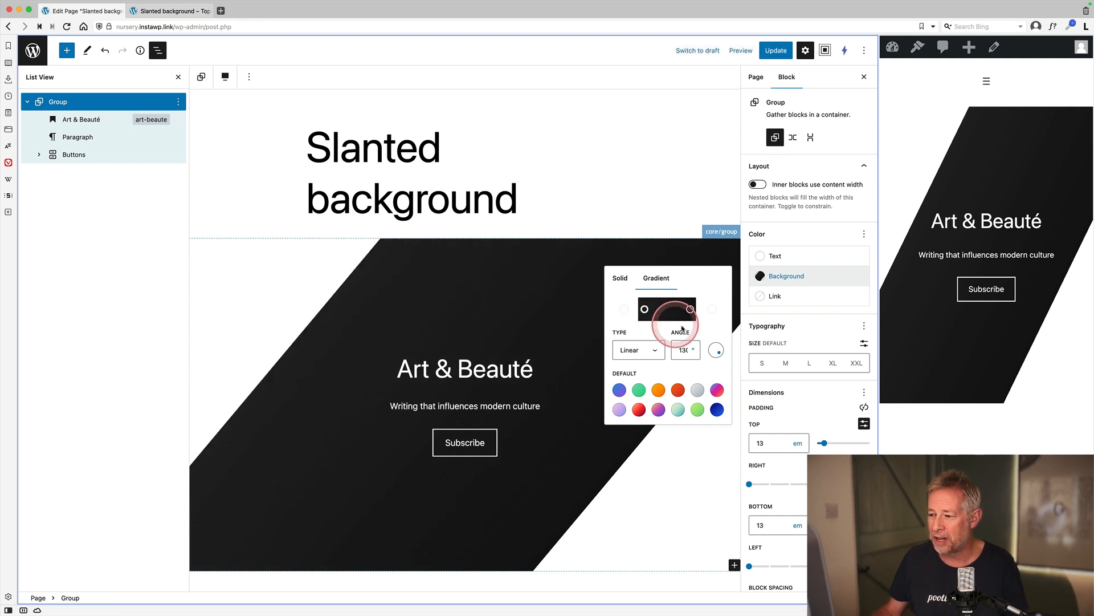
{"action": "left_click_drag", "start_coordinate": [717, 352], "coordinate": [715, 344]}
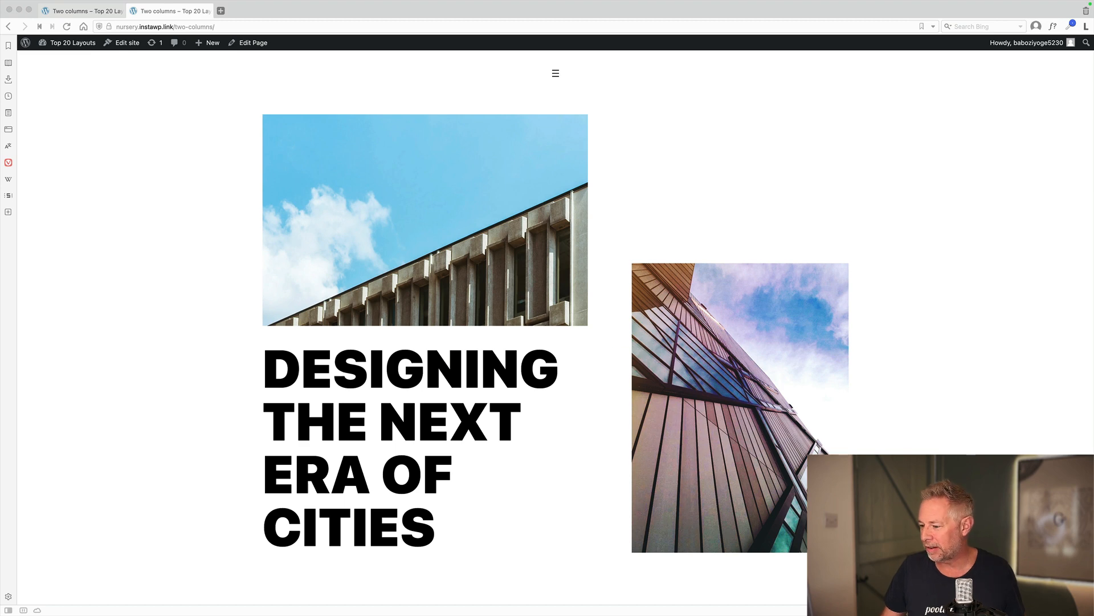
Tile two views of the Two columns page side by side, open one for editing and widen the editor pane.
{"action": "key", "text": "super+Tab"}
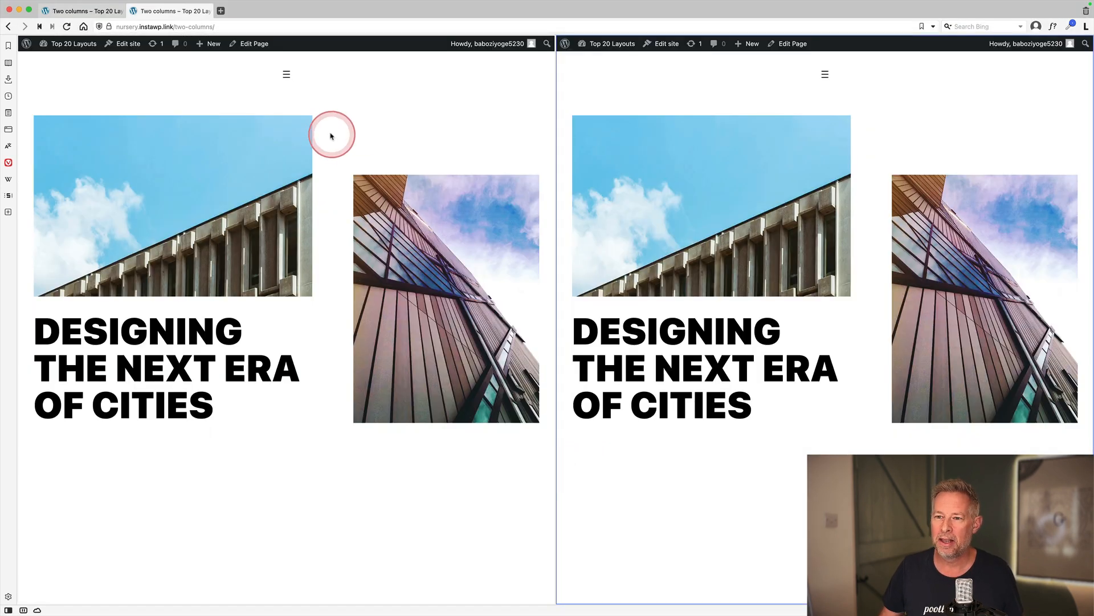
{"action": "left_click", "coordinate": [242, 49]}
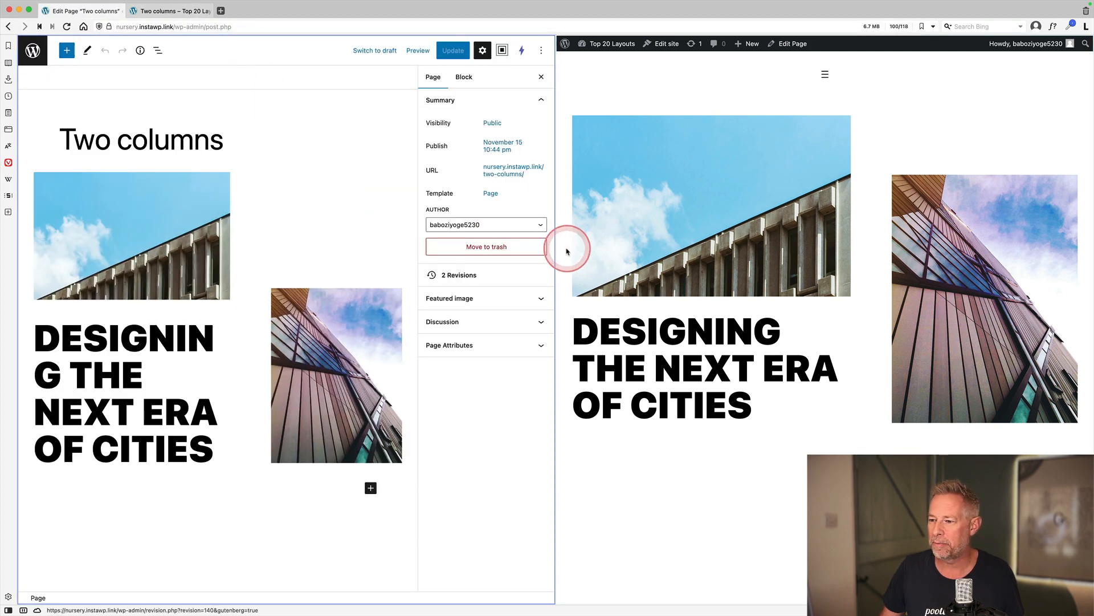
{"action": "left_click_drag", "start_coordinate": [567, 251], "coordinate": [702, 248]}
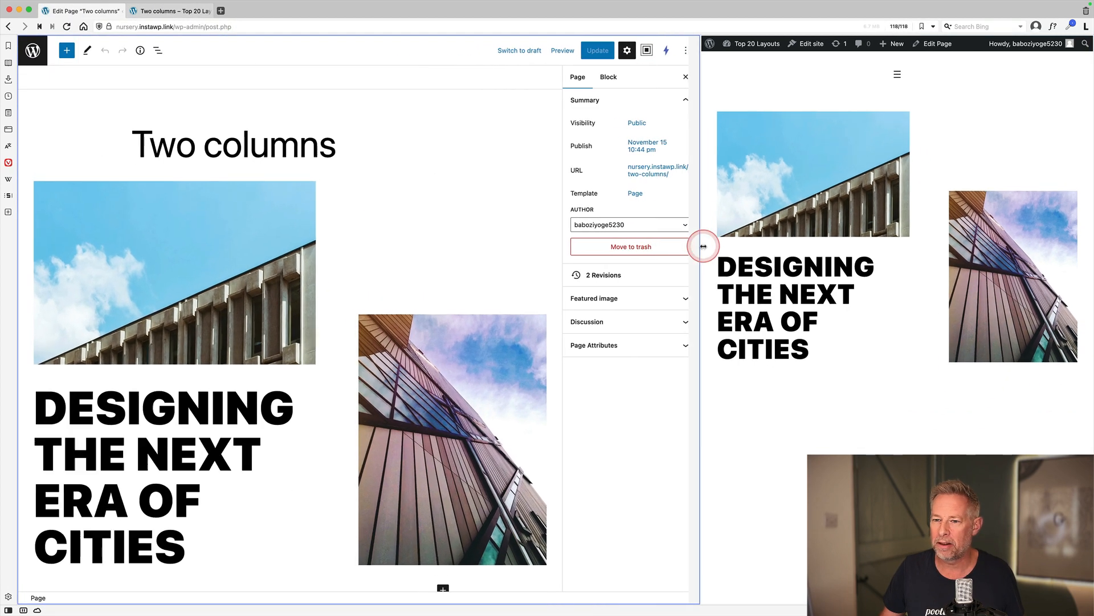
Examine the block structure of the Two columns page, including the columns block, the first column and its image.
{"action": "left_click", "coordinate": [154, 53]}
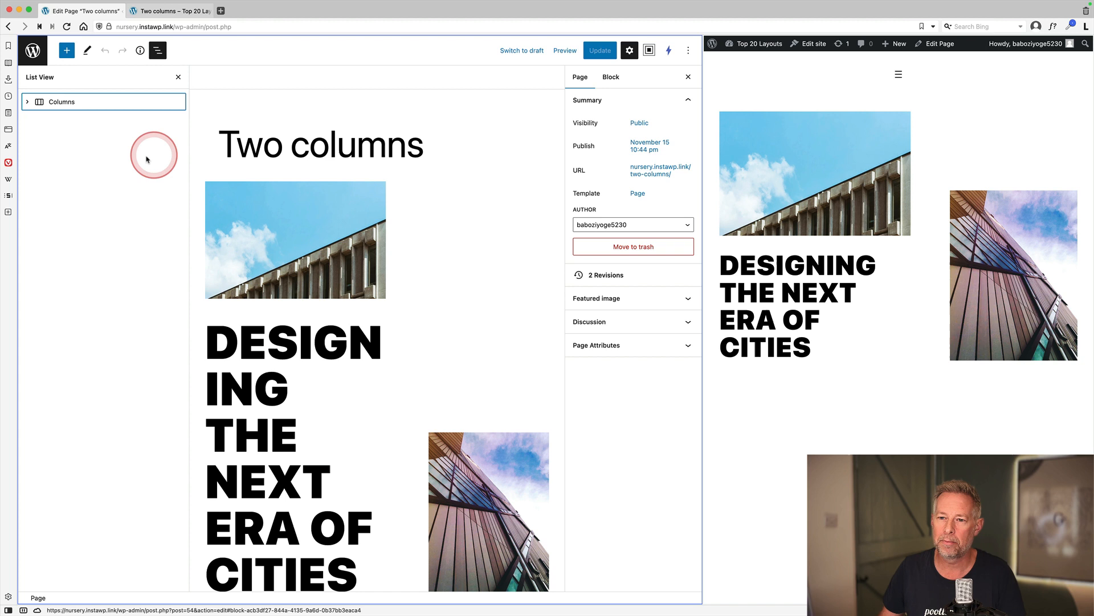
{"action": "left_click", "coordinate": [50, 103]}
{"action": "left_click", "coordinate": [29, 102]}
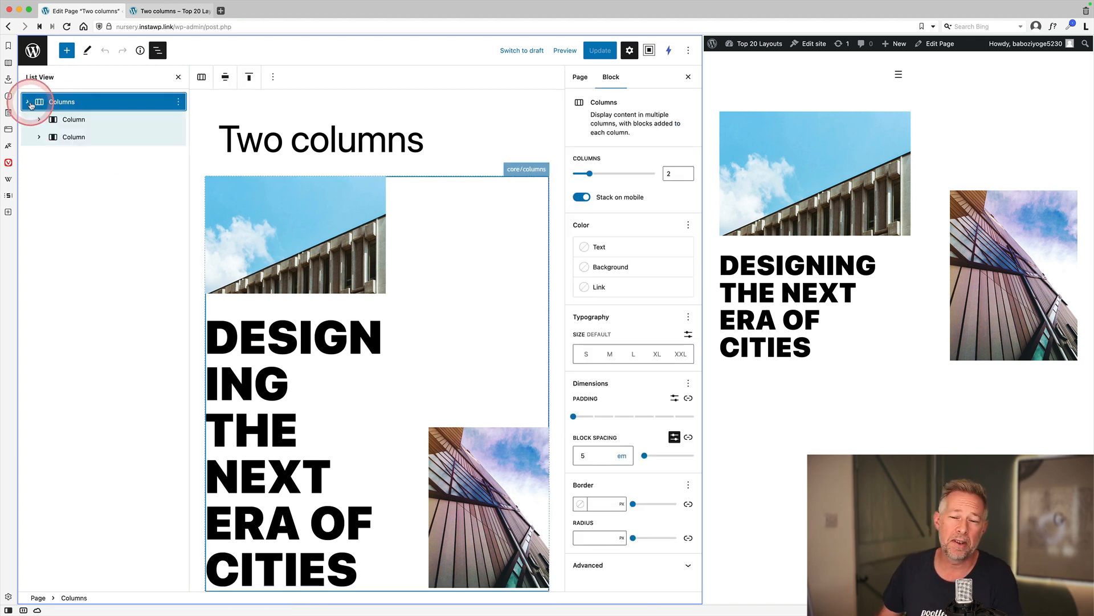
{"action": "left_click", "coordinate": [55, 118]}
{"action": "left_click", "coordinate": [285, 213]}
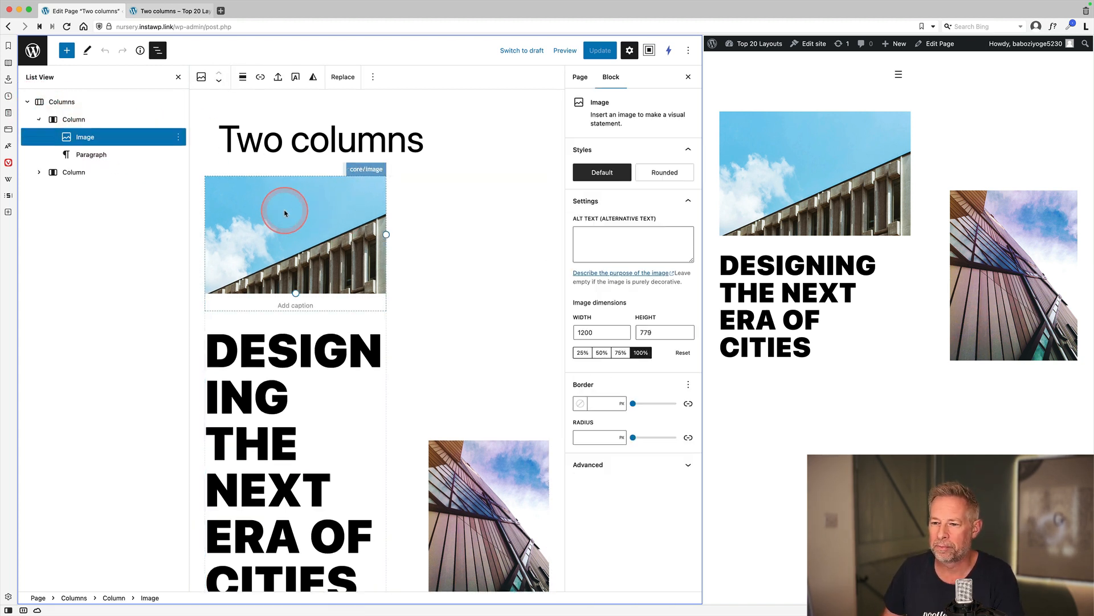
Choose Align top as the vertical alignment of the first column.
{"action": "left_click", "coordinate": [165, 119]}
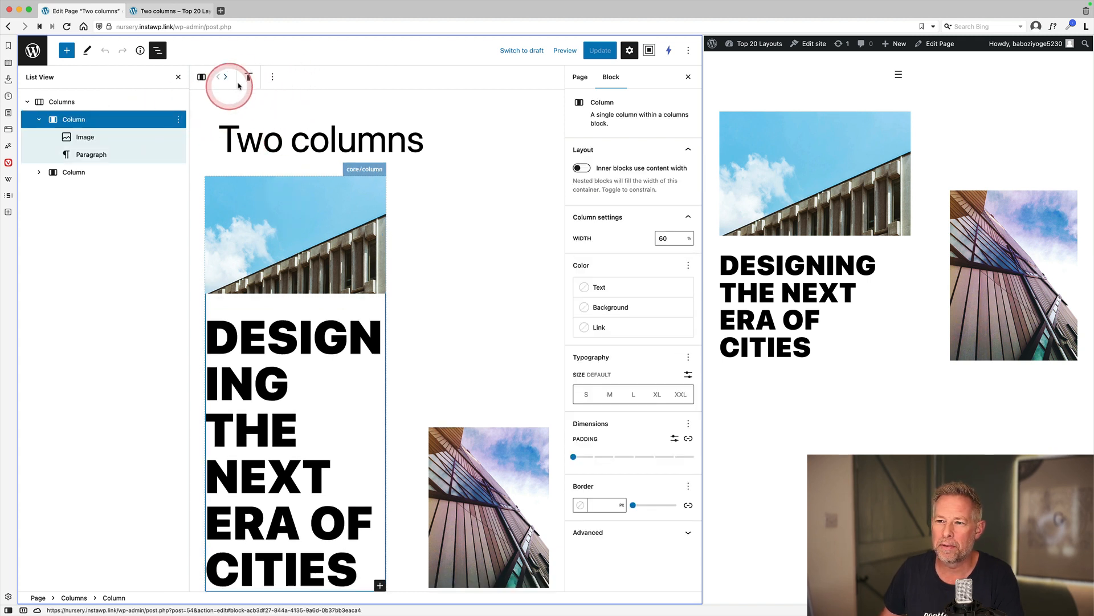
{"action": "left_click", "coordinate": [248, 79]}
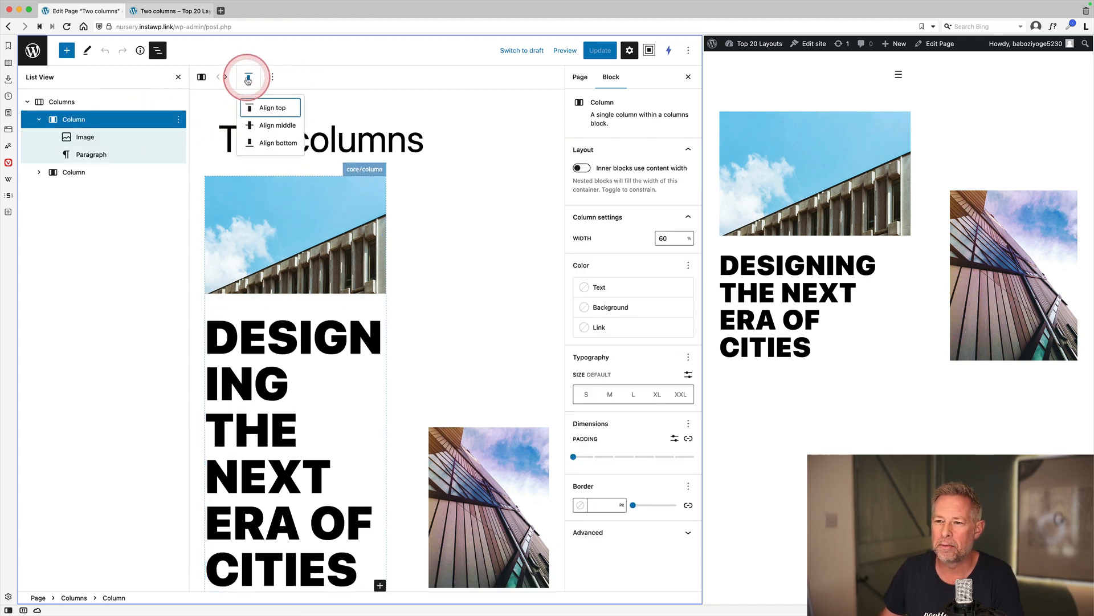
{"action": "left_click", "coordinate": [269, 111]}
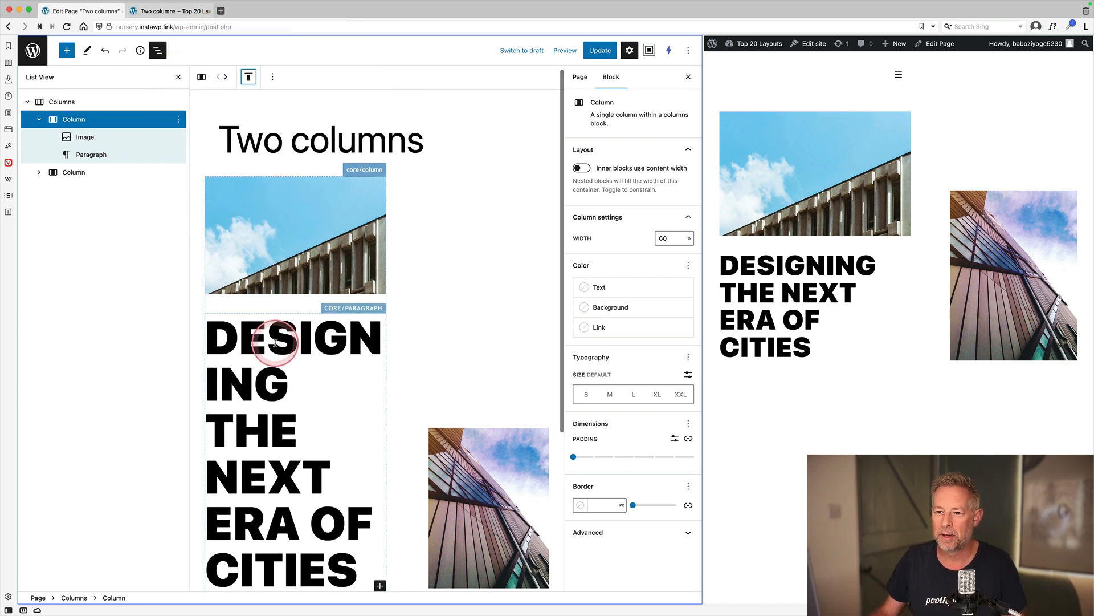
Review the typography size and appearance options of the first column's paragraph, keeping the appearance at Black.
{"action": "left_click", "coordinate": [115, 152]}
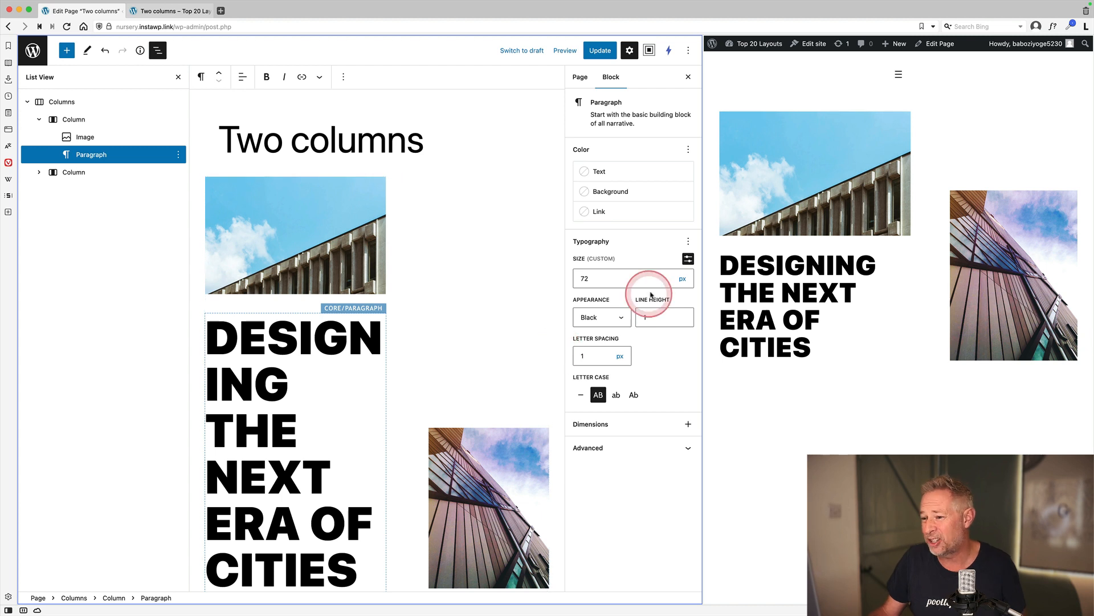
{"action": "left_click", "coordinate": [610, 276]}
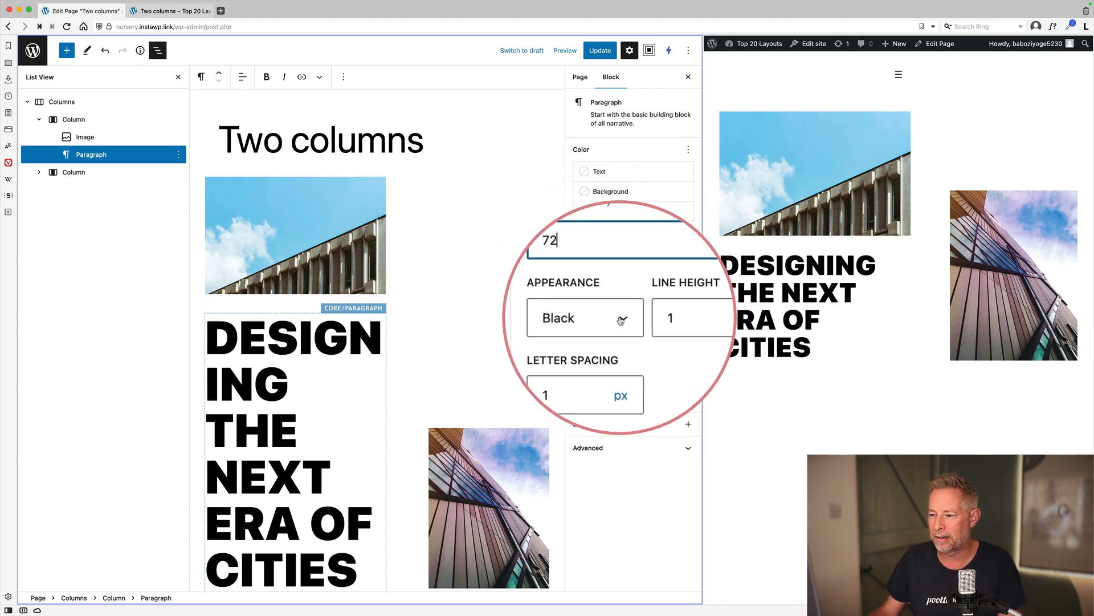
{"action": "left_click", "coordinate": [620, 321]}
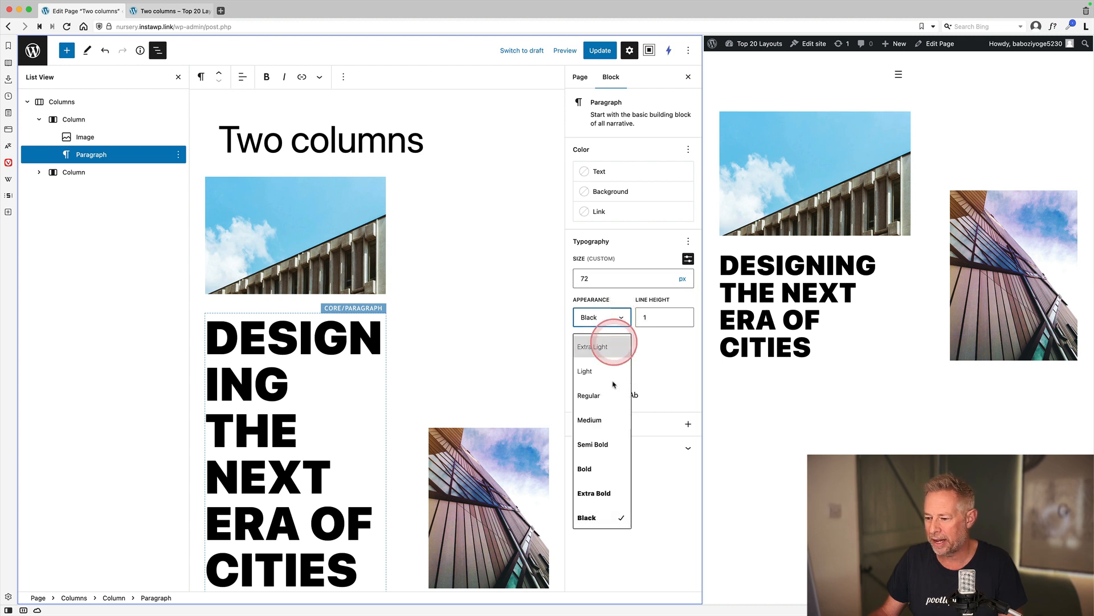
{"action": "left_click", "coordinate": [605, 517]}
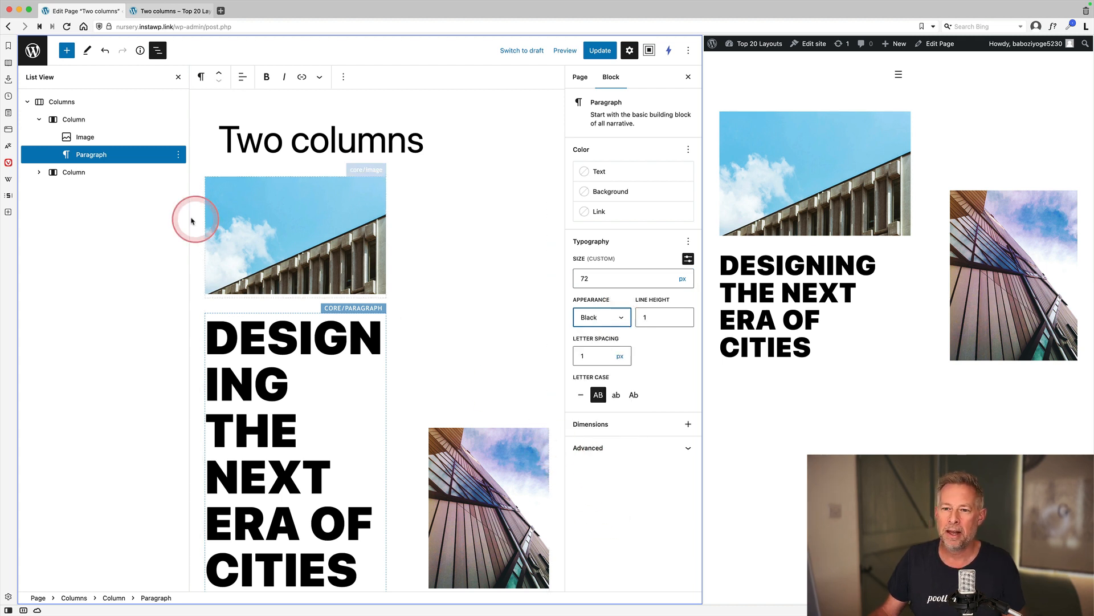
Examine the second column, its image block and the column's vertical alignment options.
{"action": "left_click", "coordinate": [33, 172]}
{"action": "left_click", "coordinate": [35, 172]}
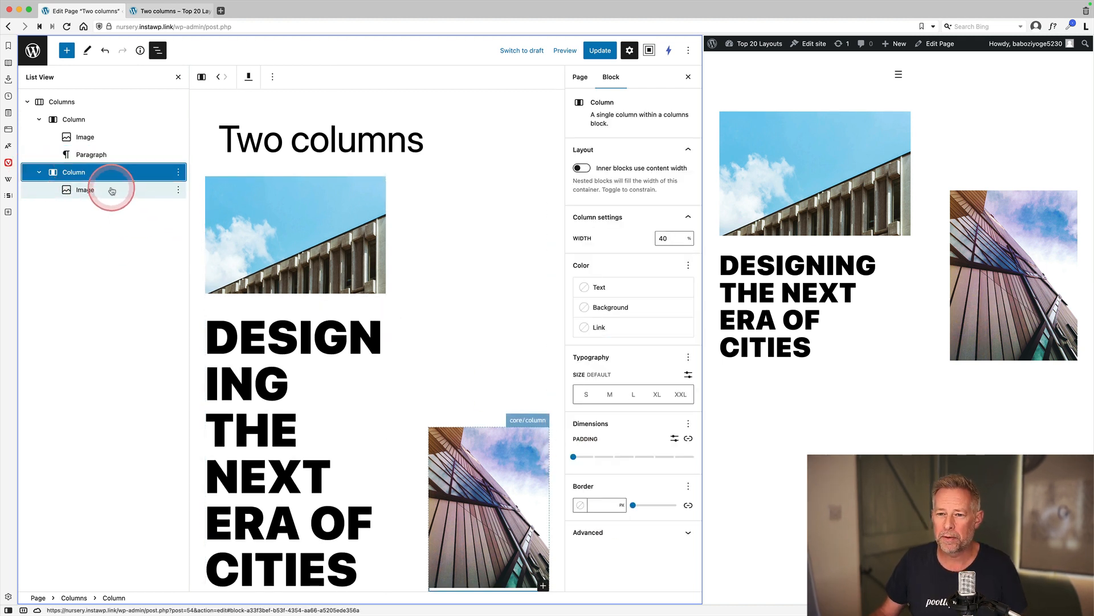
{"action": "left_click", "coordinate": [86, 190]}
{"action": "left_click", "coordinate": [582, 257]}
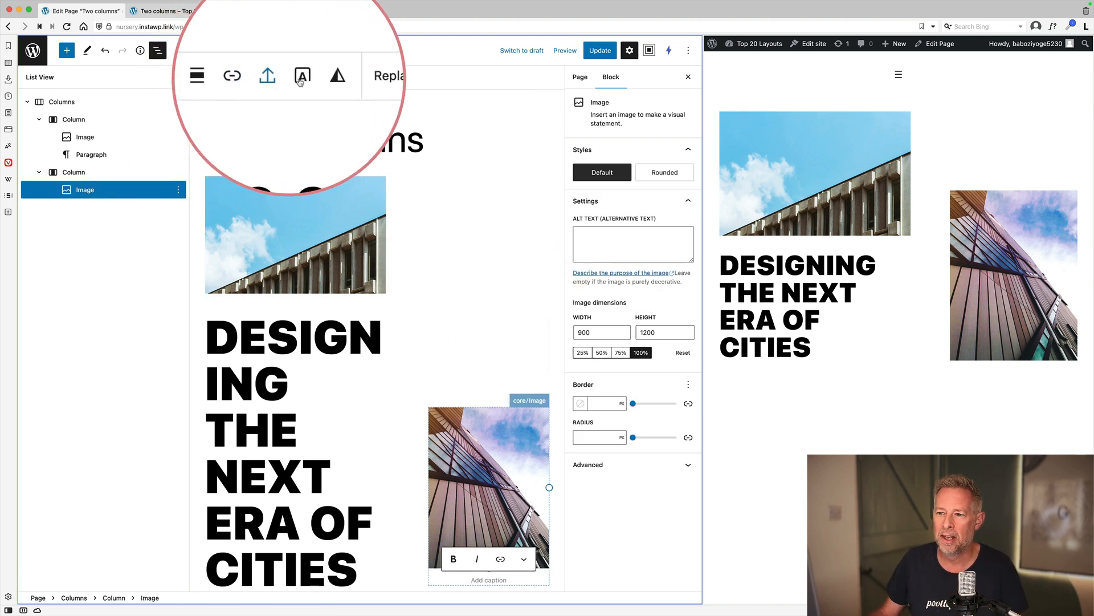
{"action": "left_click", "coordinate": [57, 195]}
{"action": "left_click", "coordinate": [76, 178]}
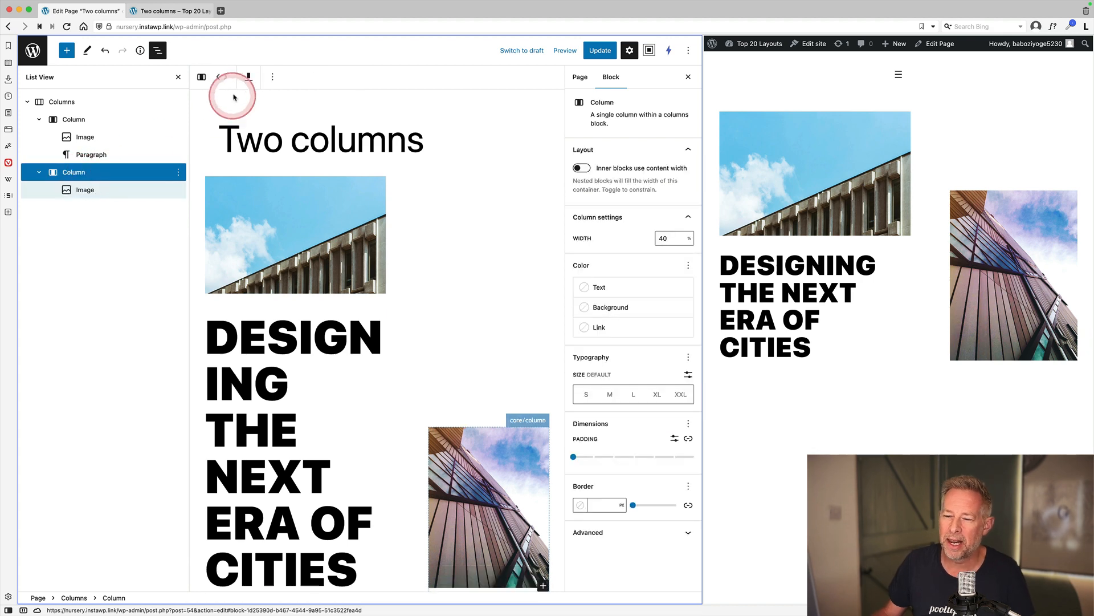
{"action": "left_click", "coordinate": [248, 79]}
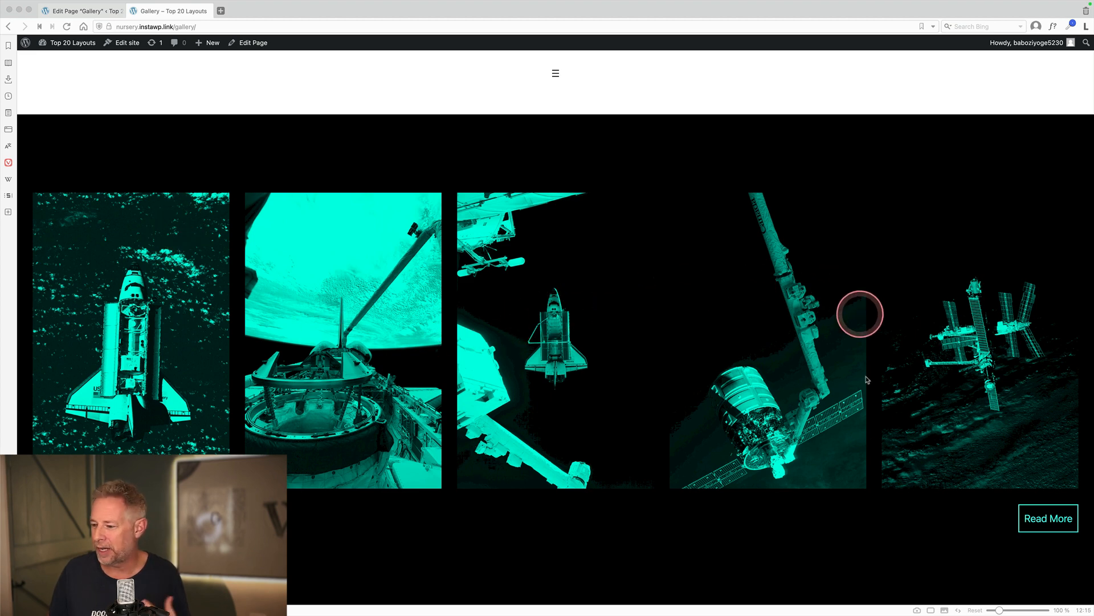
Tile the Gallery editor and its published page vertically, and widen the editor pane.
{"action": "left_click", "coordinate": [930, 611]}
{"action": "left_click", "coordinate": [929, 611]}
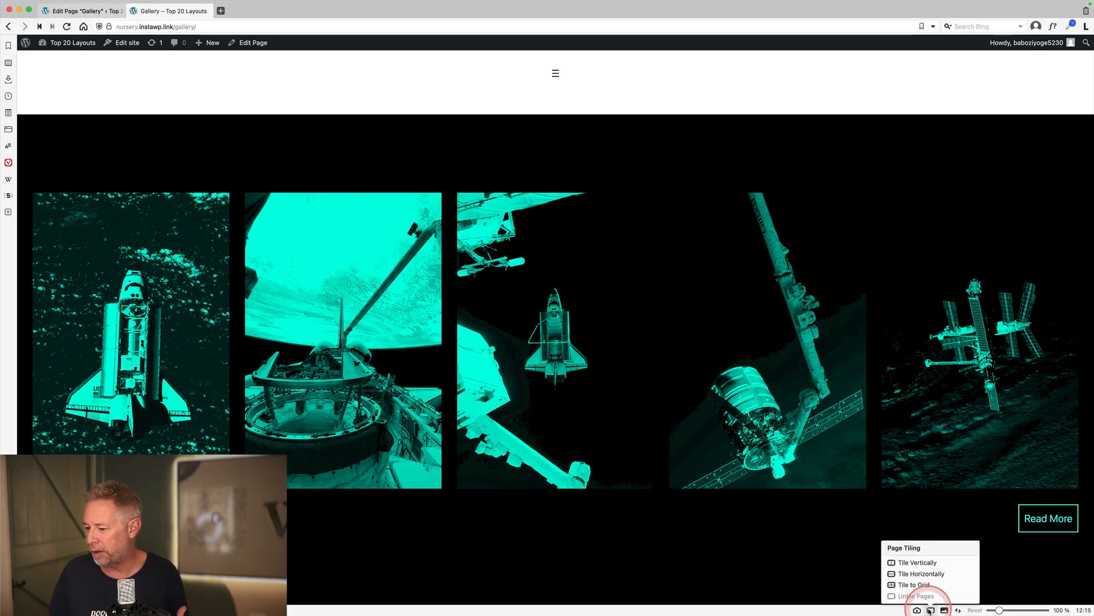
{"action": "left_click", "coordinate": [914, 566]}
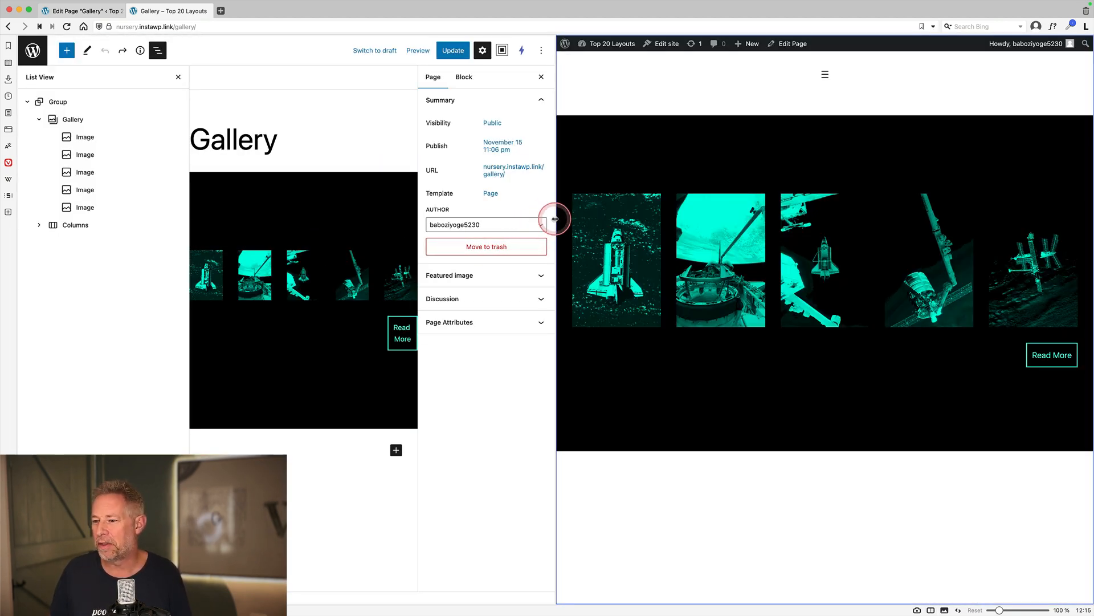
{"action": "left_click_drag", "start_coordinate": [555, 219], "coordinate": [851, 219]}
Inspect the Gallery page's group and gallery settings, and the duotone options of the first gallery image.
{"action": "left_click", "coordinate": [59, 103]}
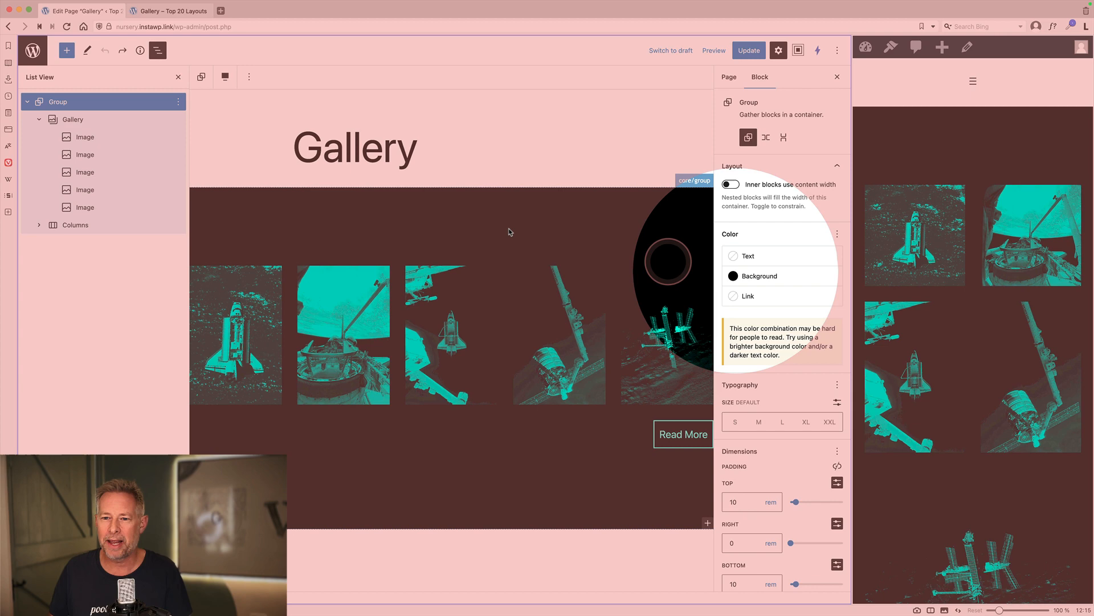
{"action": "left_click", "coordinate": [80, 121]}
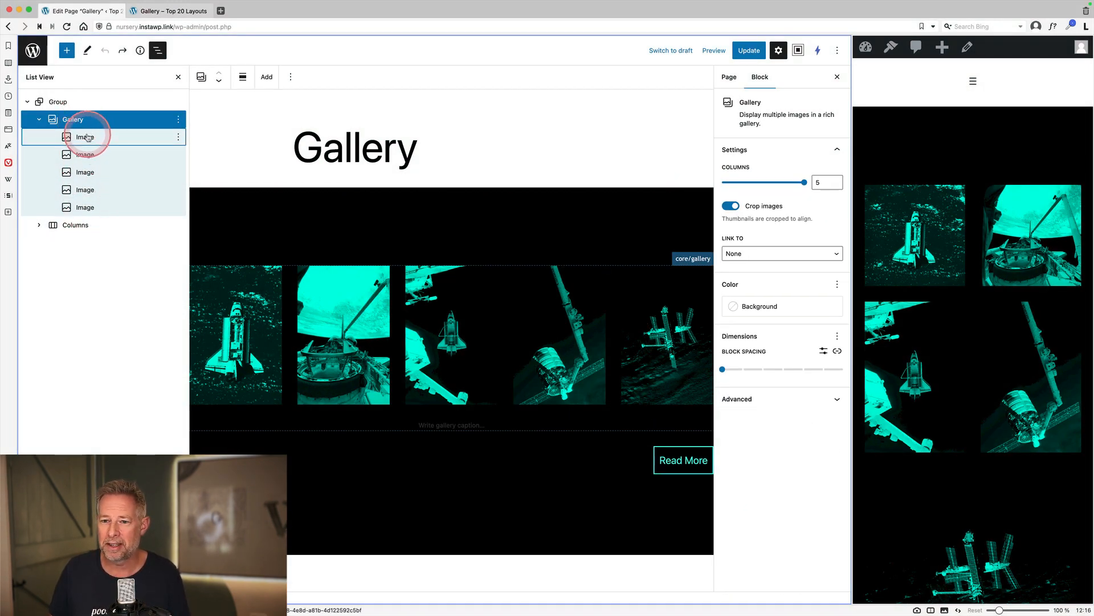
{"action": "left_click", "coordinate": [87, 137]}
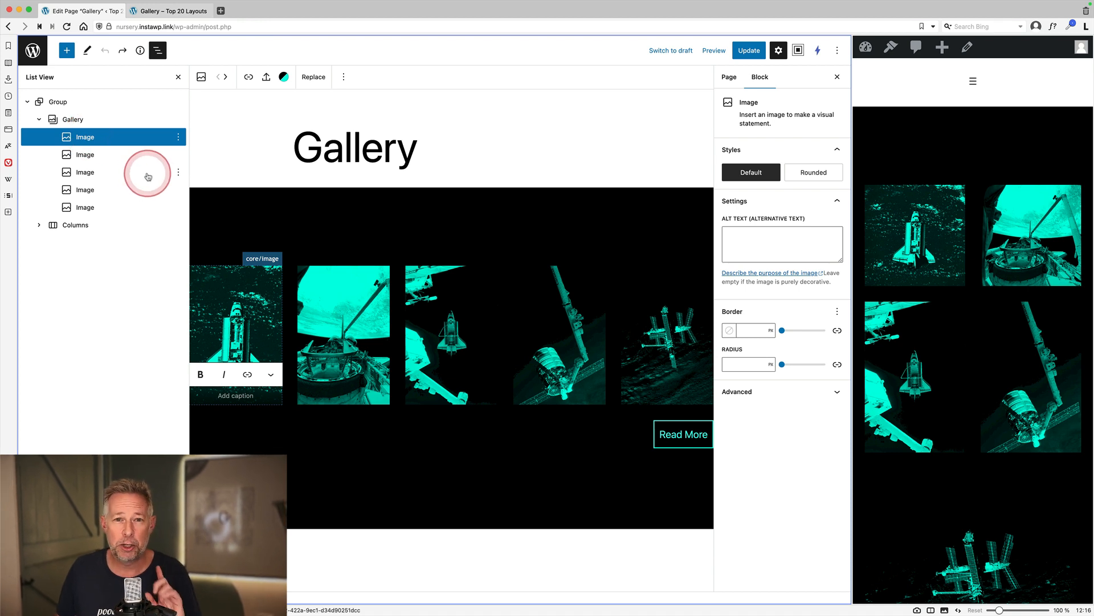
{"action": "left_click", "coordinate": [284, 77]}
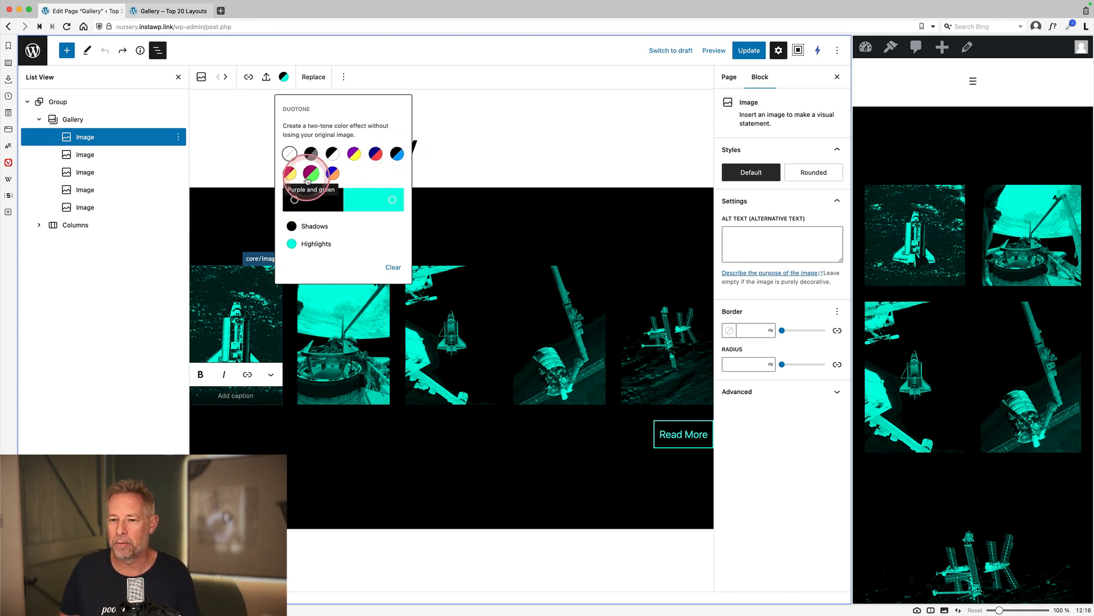
Examine the columns block below the gallery images, including the empty first column and the column holding the Read More button.
{"action": "left_click", "coordinate": [71, 228]}
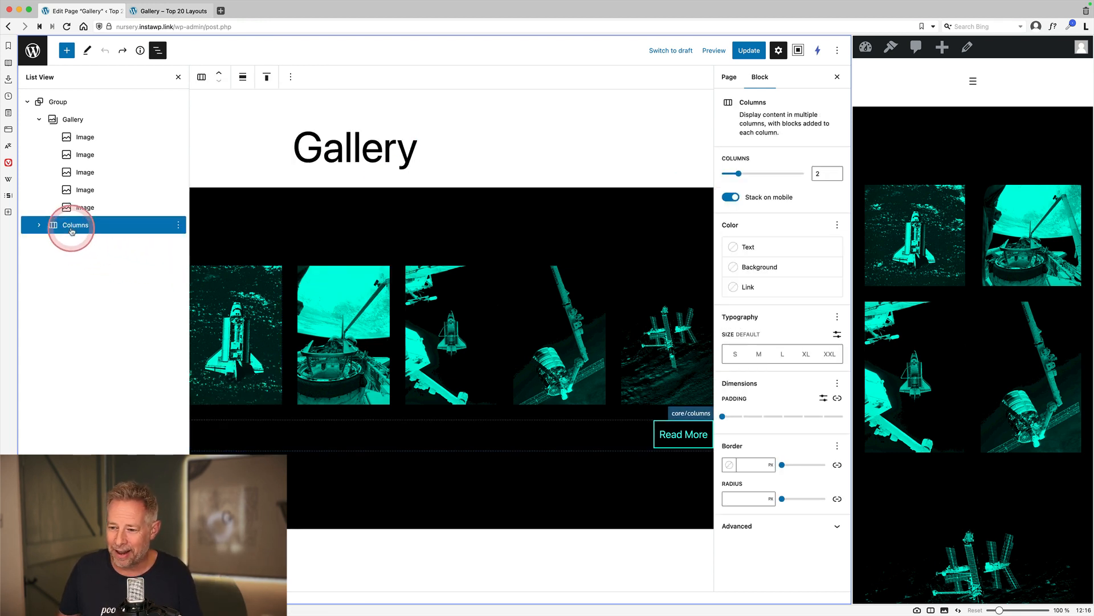
{"action": "left_click", "coordinate": [39, 227]}
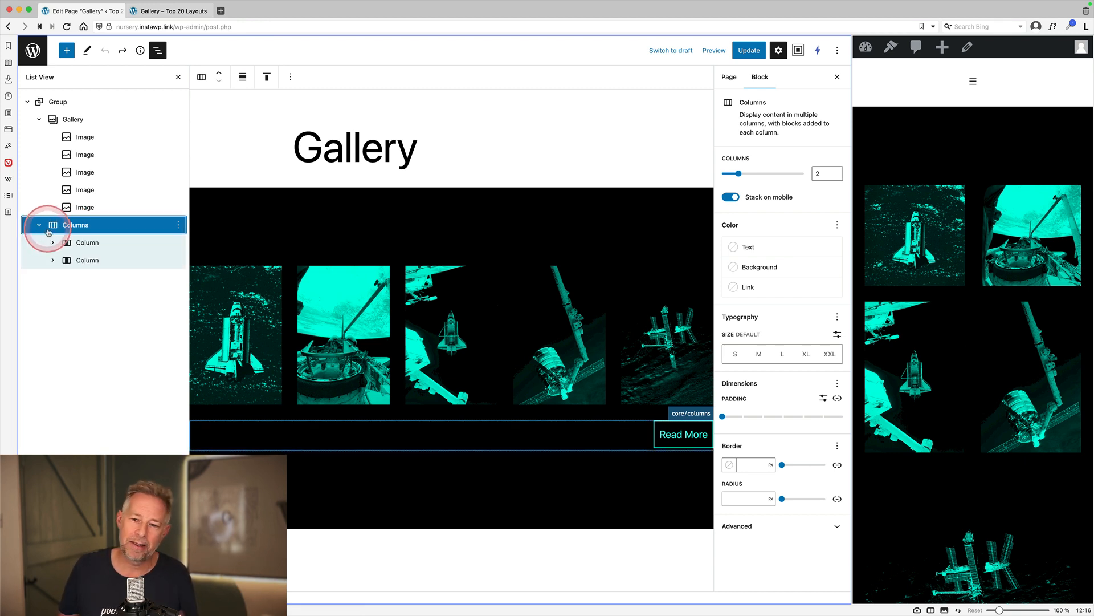
{"action": "left_click", "coordinate": [81, 243]}
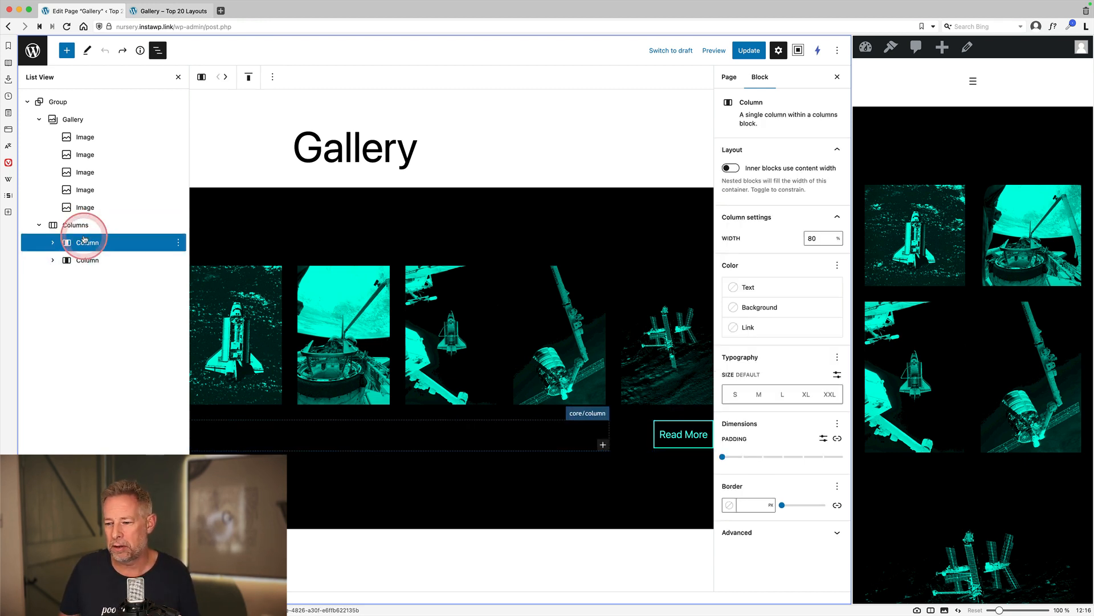
{"action": "left_click", "coordinate": [85, 261]}
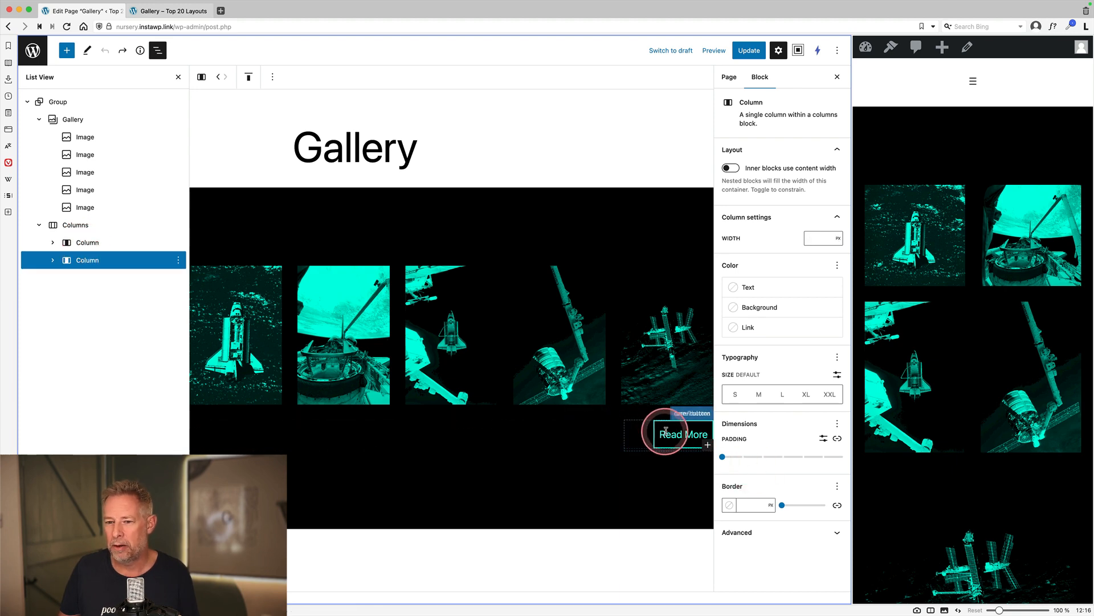
{"action": "left_click", "coordinate": [53, 262]}
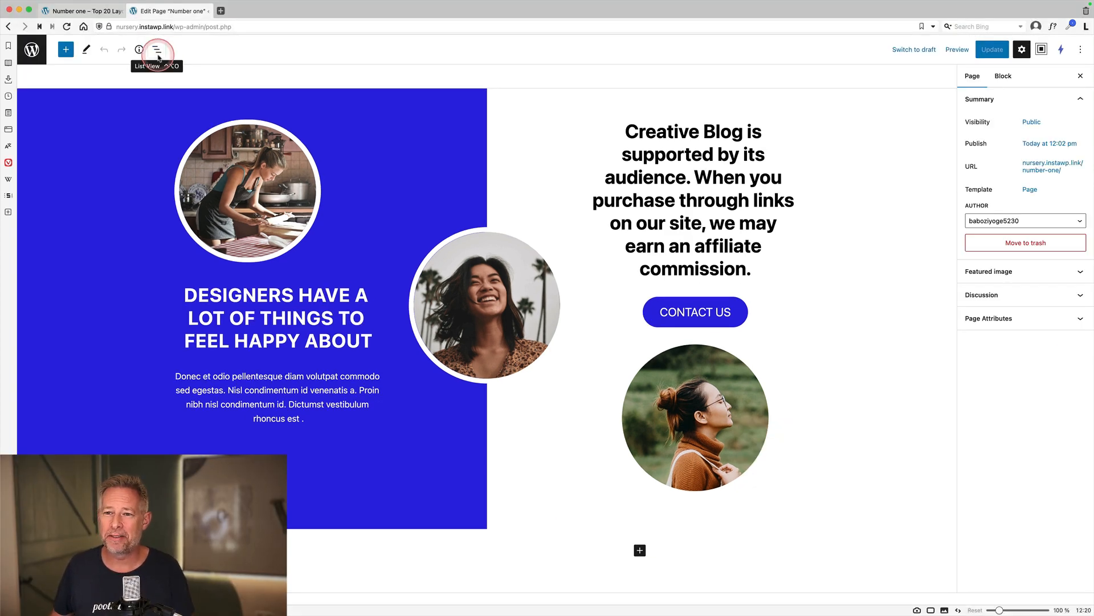
Show the Number one page's block structure and inspect the outer group's linear gradient background at a 90° angle.
{"action": "left_click", "coordinate": [156, 50]}
{"action": "left_click", "coordinate": [27, 102]}
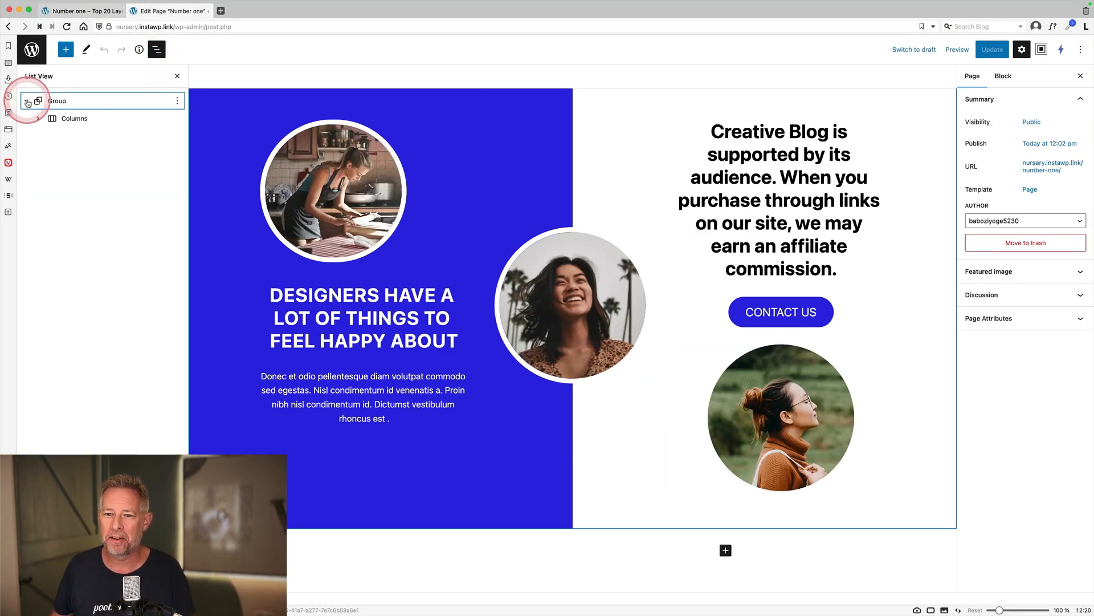
{"action": "left_click", "coordinate": [73, 106]}
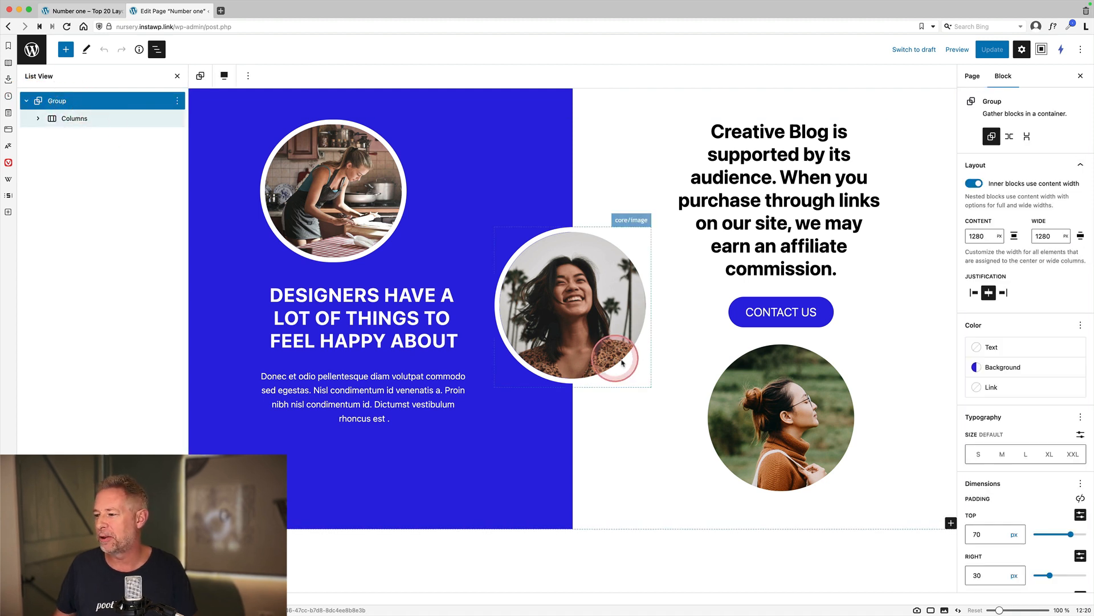
{"action": "left_click", "coordinate": [935, 453]}
{"action": "left_click", "coordinate": [1028, 376]}
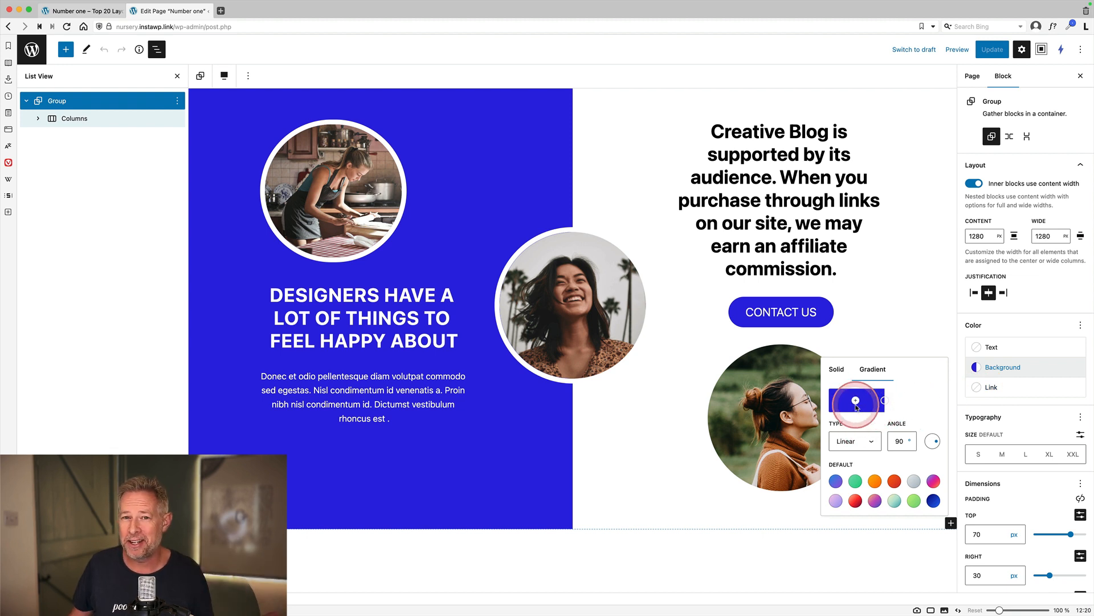
{"action": "left_click_drag", "start_coordinate": [861, 407], "coordinate": [898, 404]}
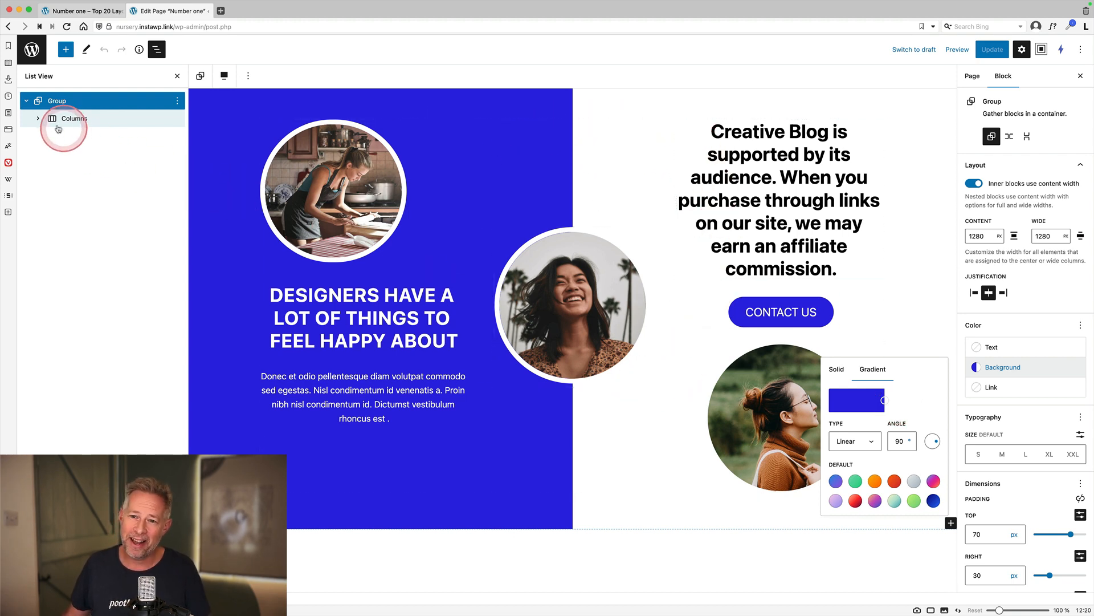
Expand the columns block and examine its first column, including the rounded image, heading and paragraph.
{"action": "left_click", "coordinate": [38, 119]}
{"action": "left_click", "coordinate": [73, 121]}
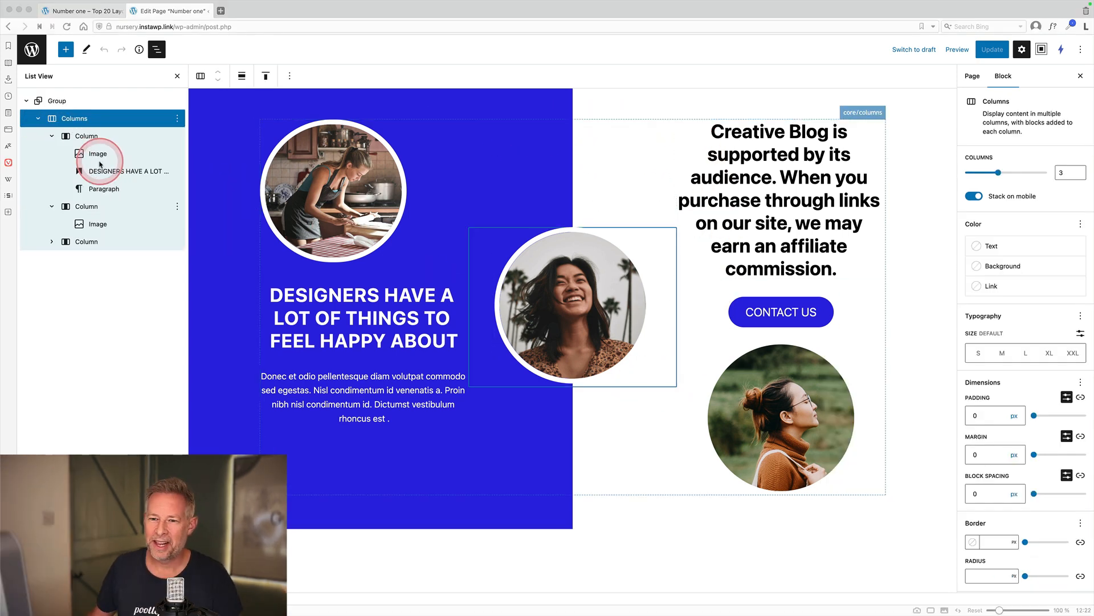
{"action": "left_click", "coordinate": [91, 138]}
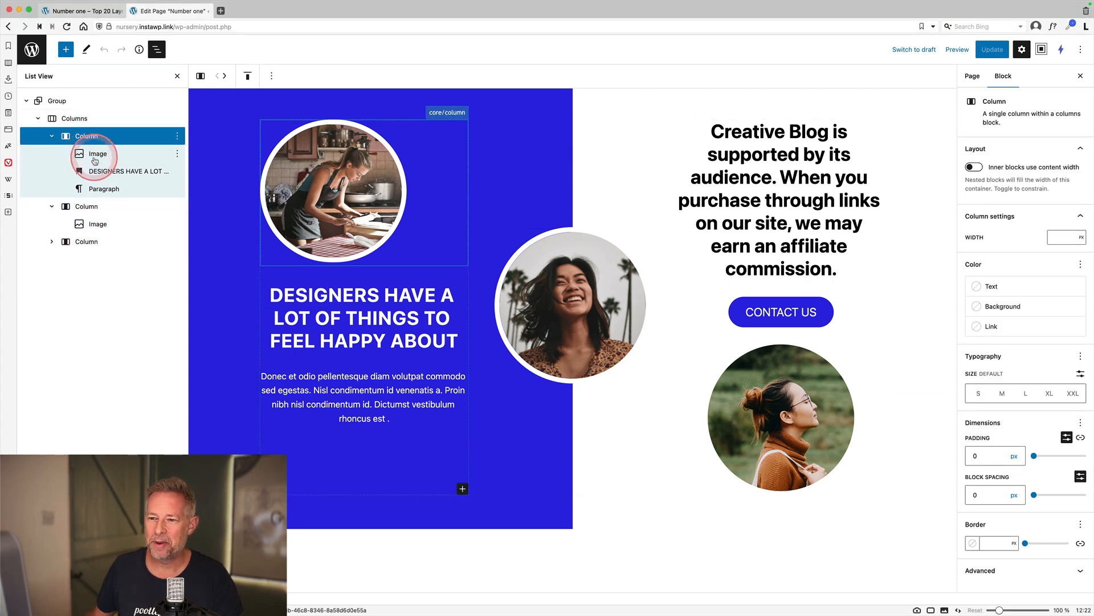
{"action": "left_click", "coordinate": [320, 165]}
{"action": "left_click", "coordinate": [106, 188]}
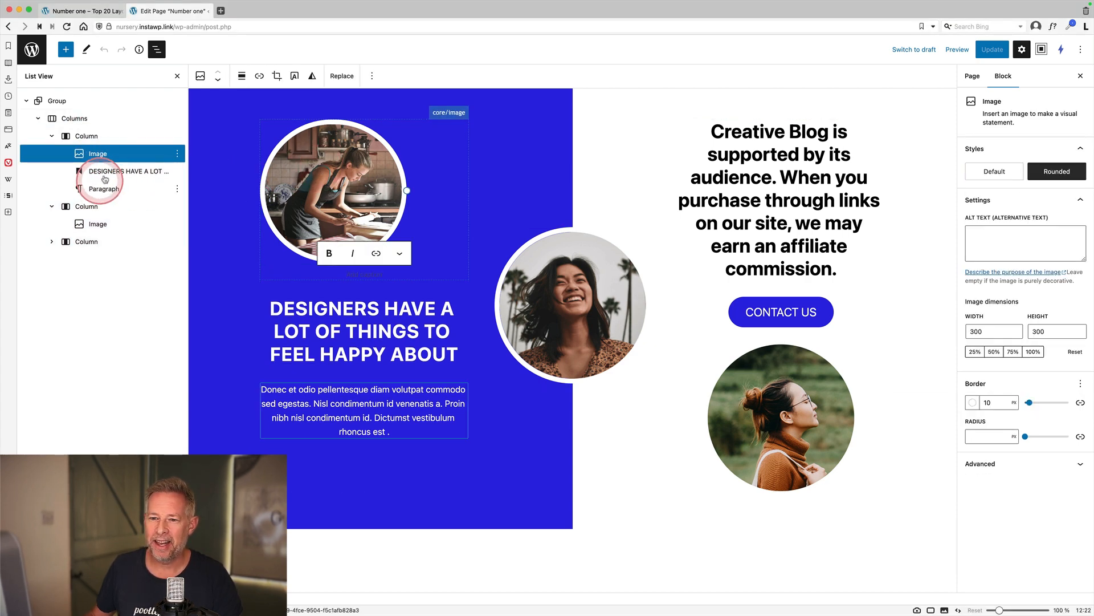
{"action": "left_click", "coordinate": [105, 177]}
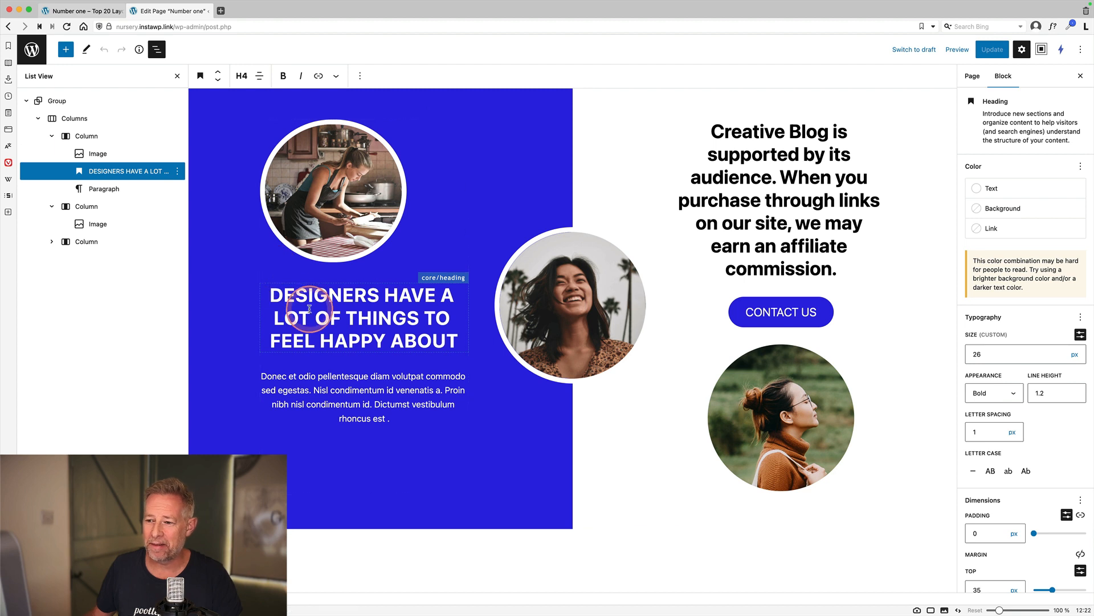
Examine the middle column, its rounded image and the column's vertical alignment options.
{"action": "left_click", "coordinate": [92, 210]}
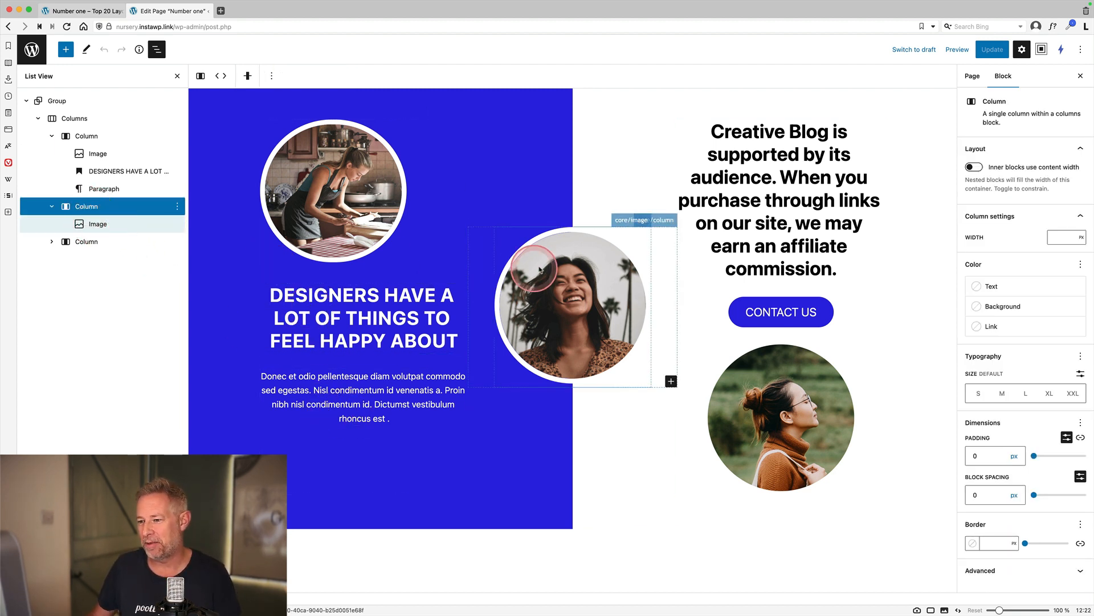
{"action": "left_click", "coordinate": [132, 223]}
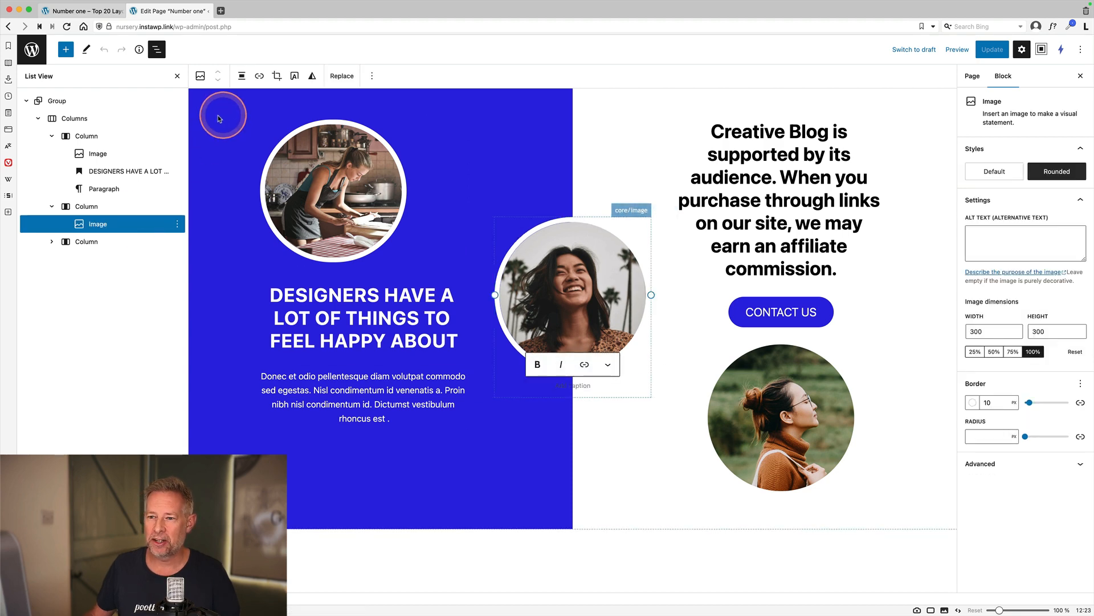
{"action": "left_click", "coordinate": [88, 209]}
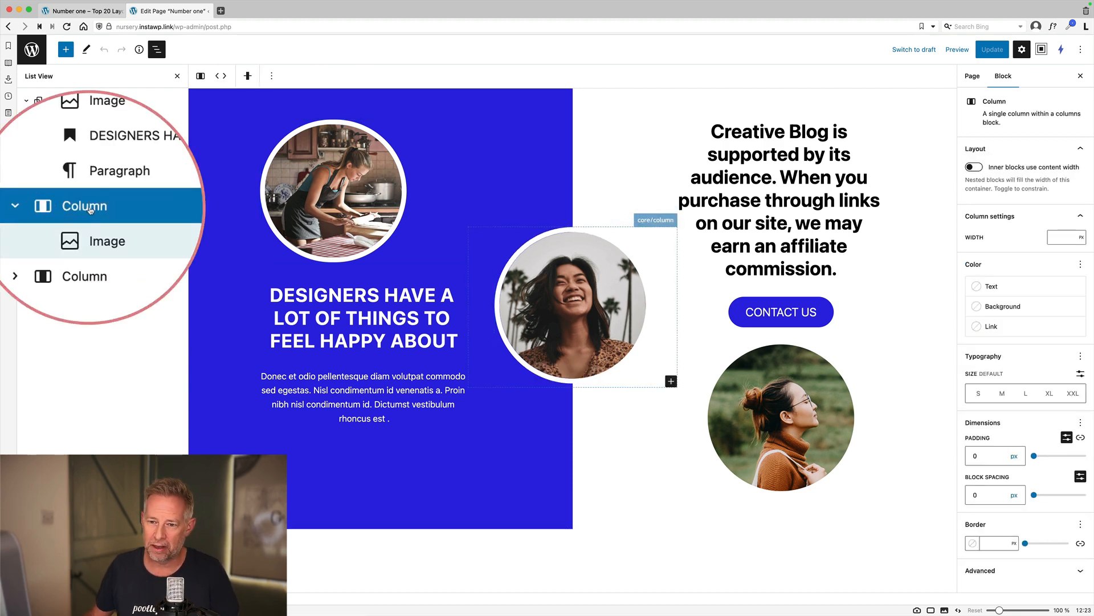
{"action": "left_click", "coordinate": [249, 100]}
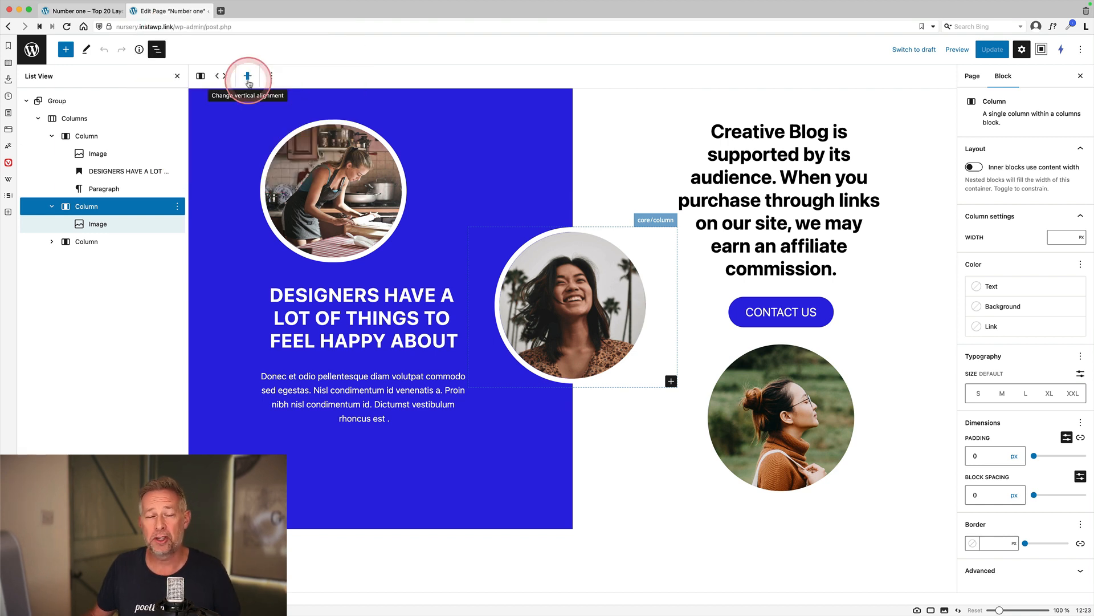
{"action": "left_click", "coordinate": [248, 77]}
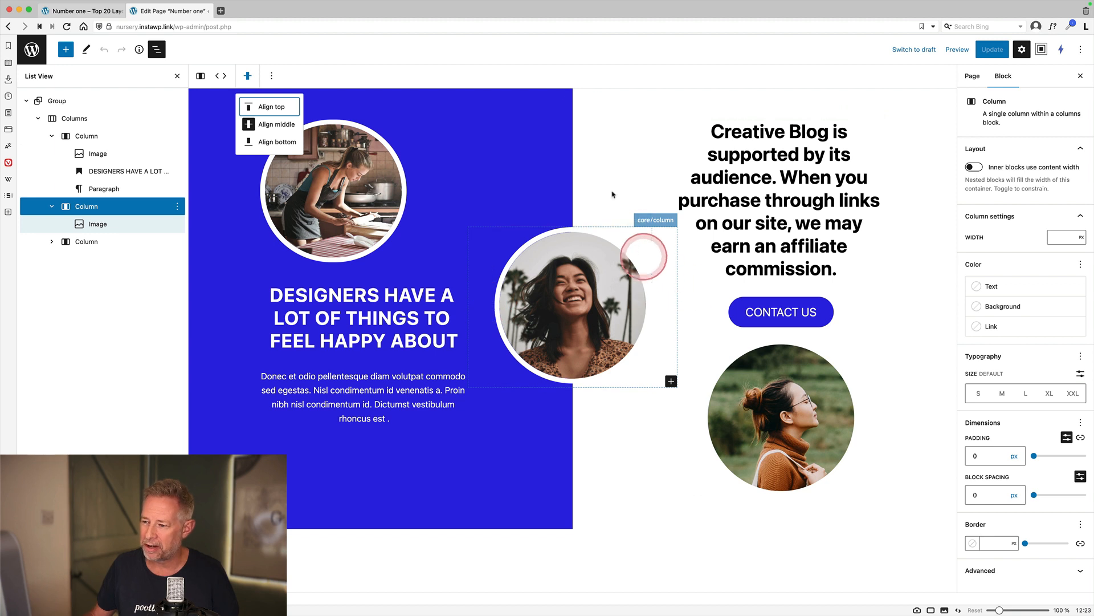
Expand the third column and examine its Creative Blog heading and the image below the Contact Us button.
{"action": "left_click", "coordinate": [58, 247]}
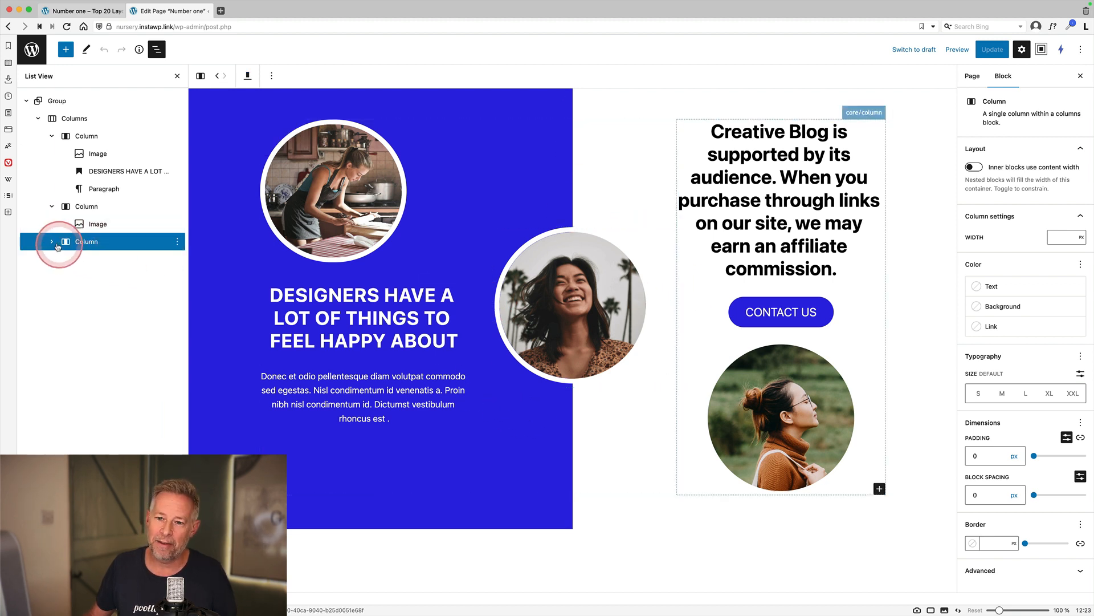
{"action": "left_click", "coordinate": [53, 243]}
{"action": "left_click", "coordinate": [117, 258]}
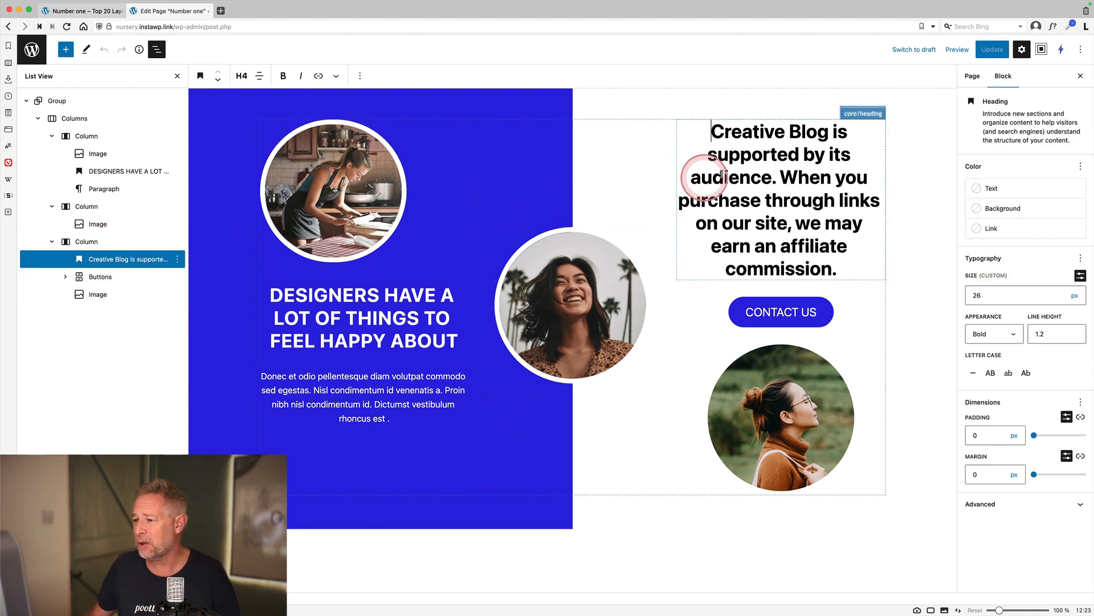
{"action": "left_click", "coordinate": [106, 297]}
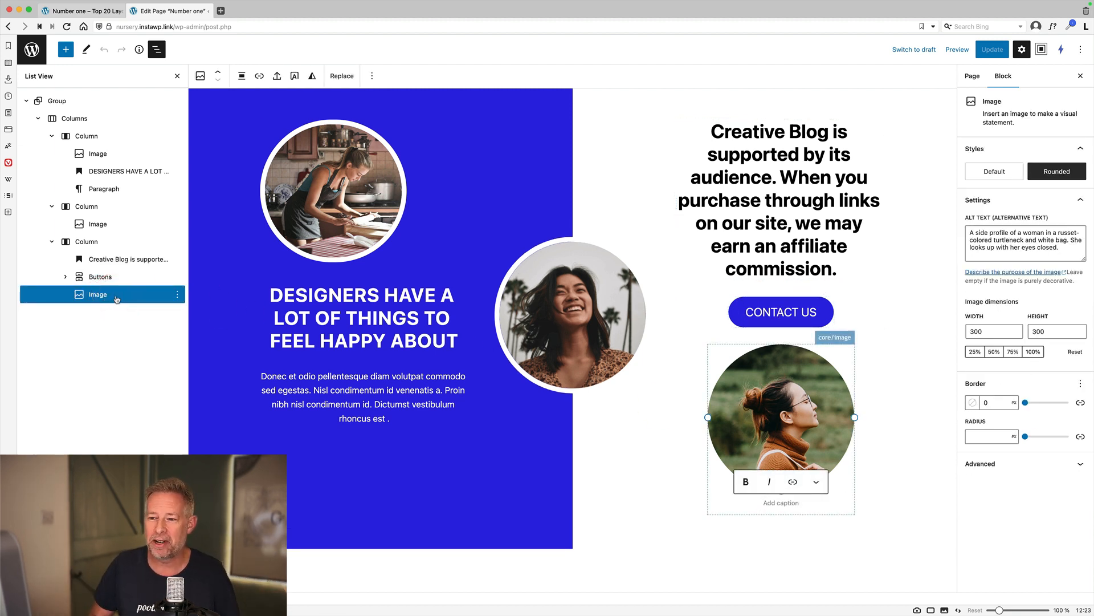
Set the border width of the middle column's rounded image to 51 px.
{"action": "left_click", "coordinate": [545, 296]}
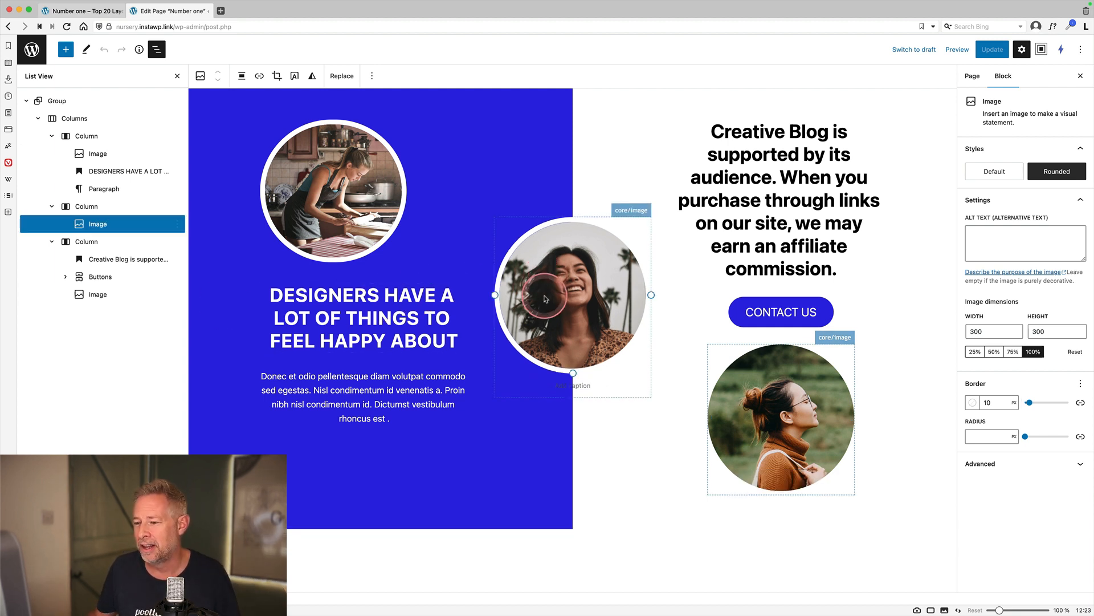
{"action": "left_click", "coordinate": [1029, 405]}
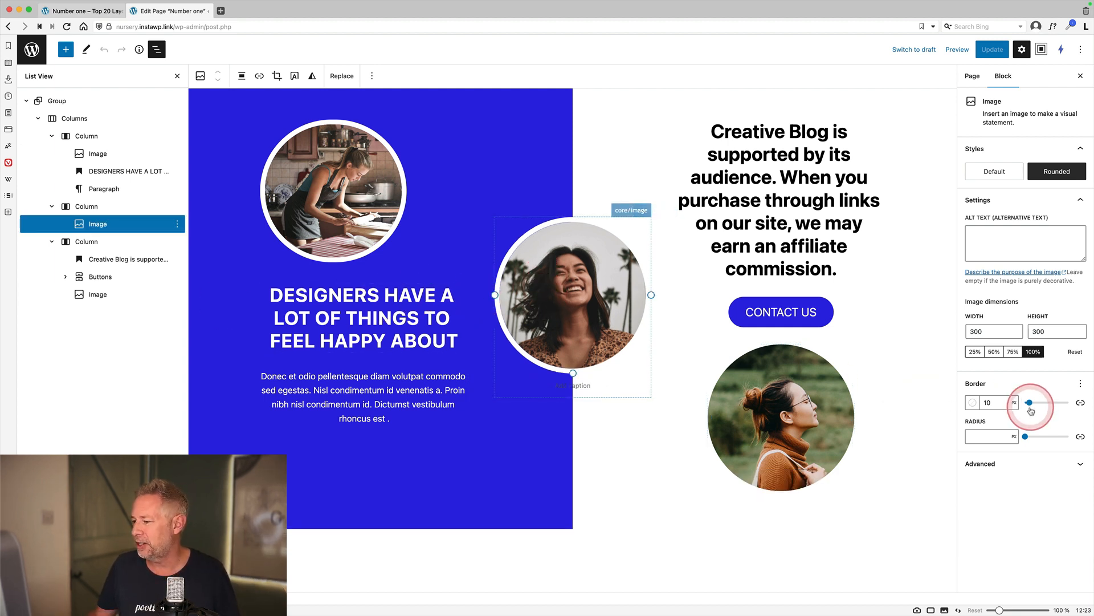
{"action": "left_click", "coordinate": [1002, 405]}
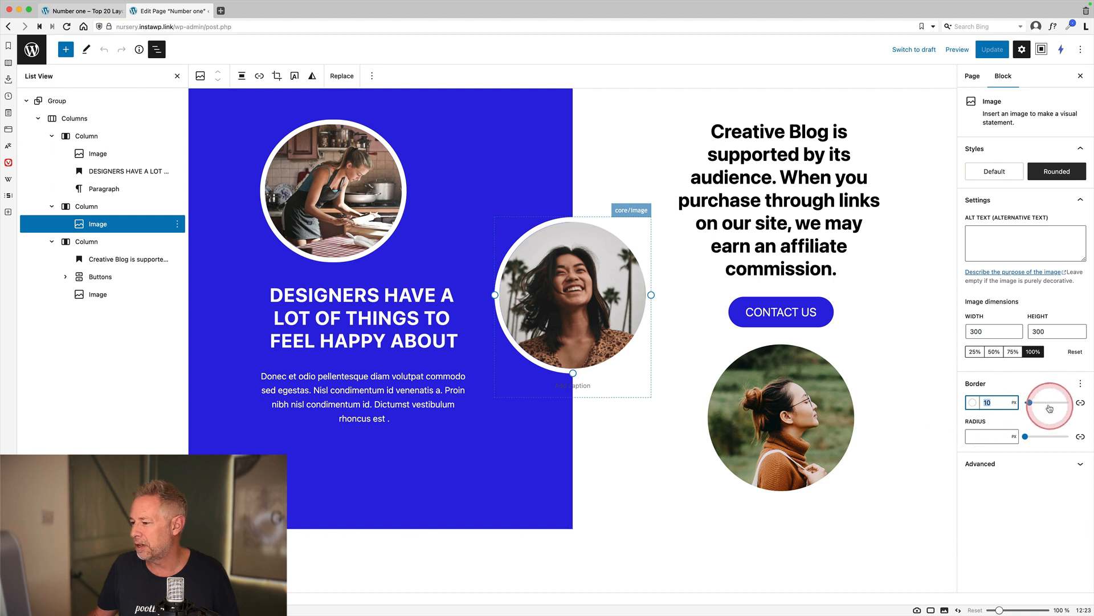
{"action": "mouse_move", "coordinate": [1033, 406]}
{"action": "left_mouse_down"}
{"action": "mouse_move", "coordinate": [1065, 404]}
{"action": "mouse_move", "coordinate": [1037, 407]}
{"action": "mouse_move", "coordinate": [1048, 407]}
{"action": "left_mouse_up"}
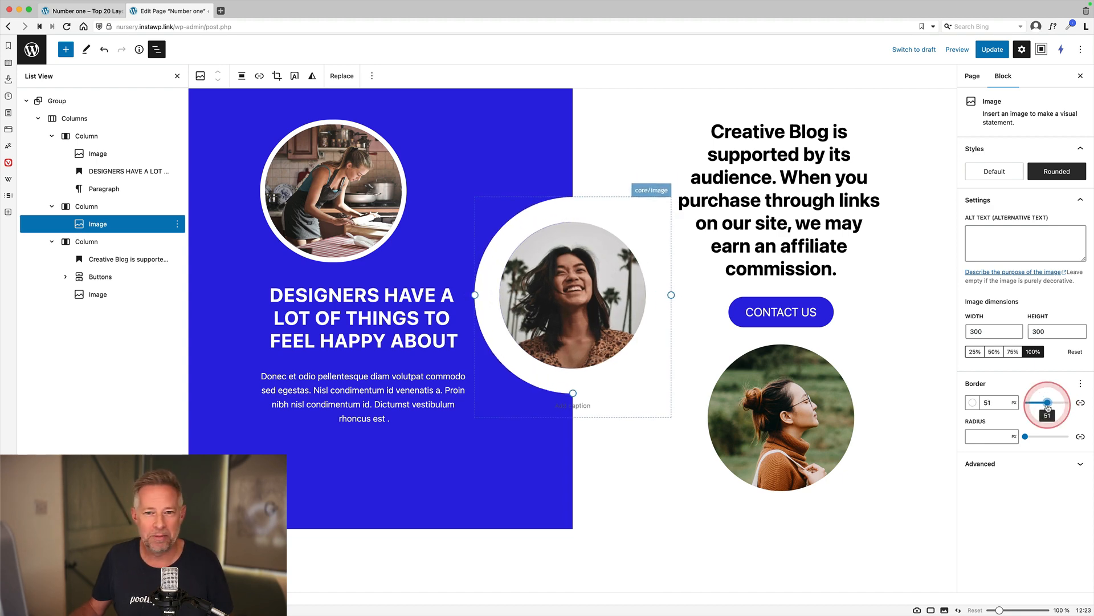